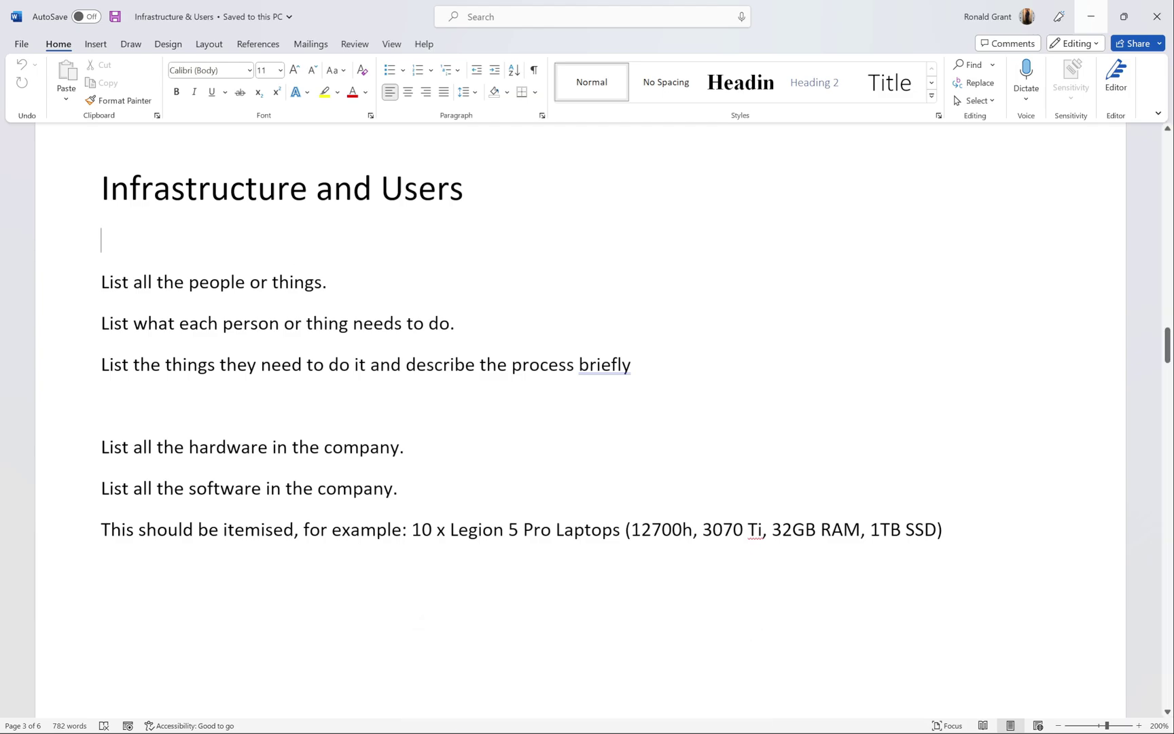
Examine the Infrastructure and Users instructions on listing company hardware and software, including the itemised laptop example.
key("Down")
key("End")
key("Down")
left_click(398, 487)
left_click(370, 446)
triple_click(367, 454)
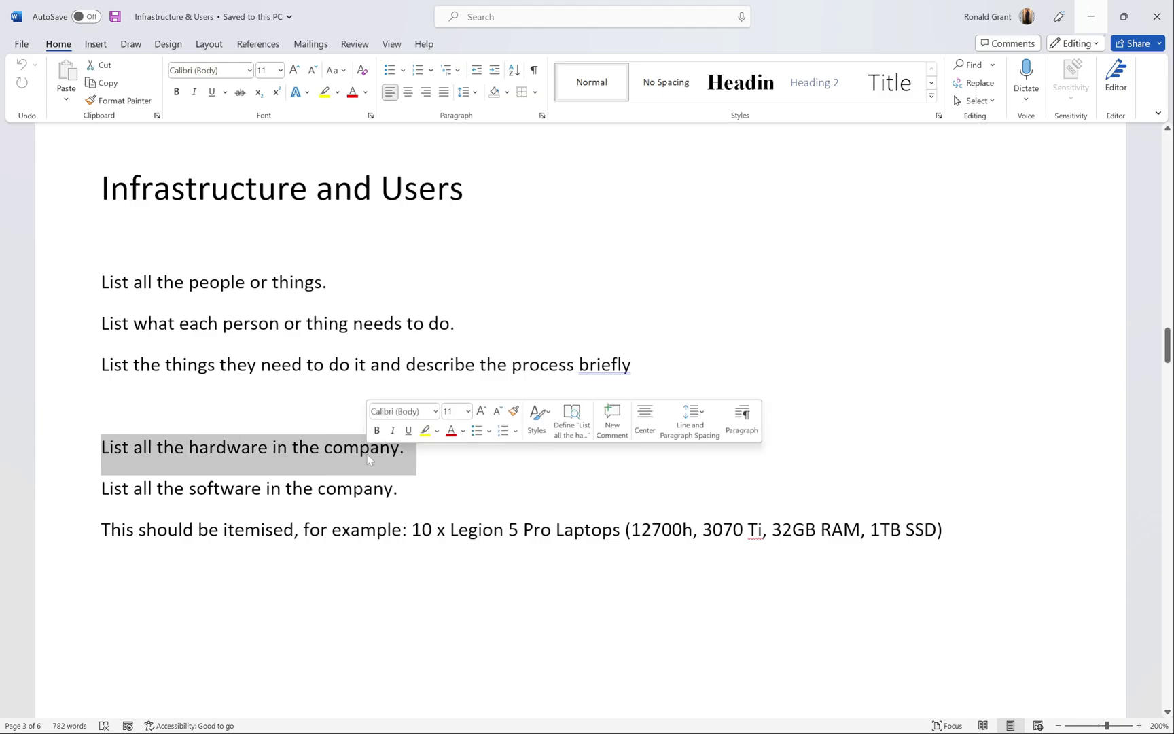
left_click(399, 489)
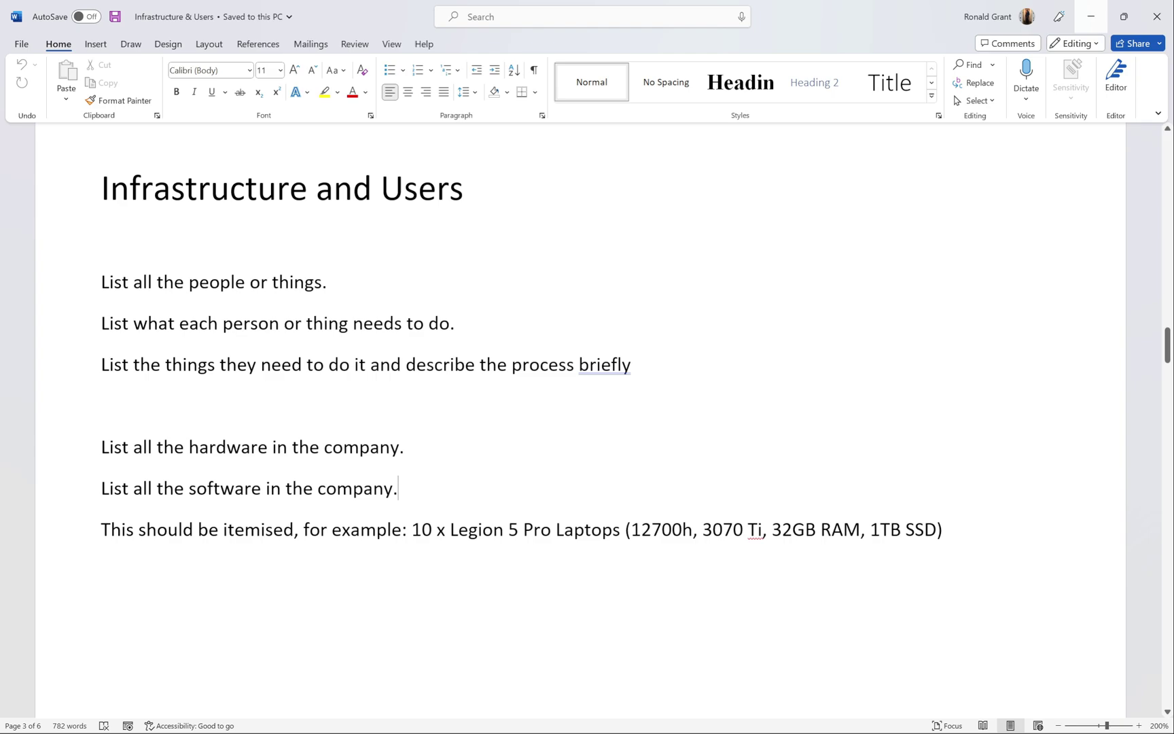
left_click(412, 529)
left_click(524, 529)
left_click_drag(631, 530, 937, 529)
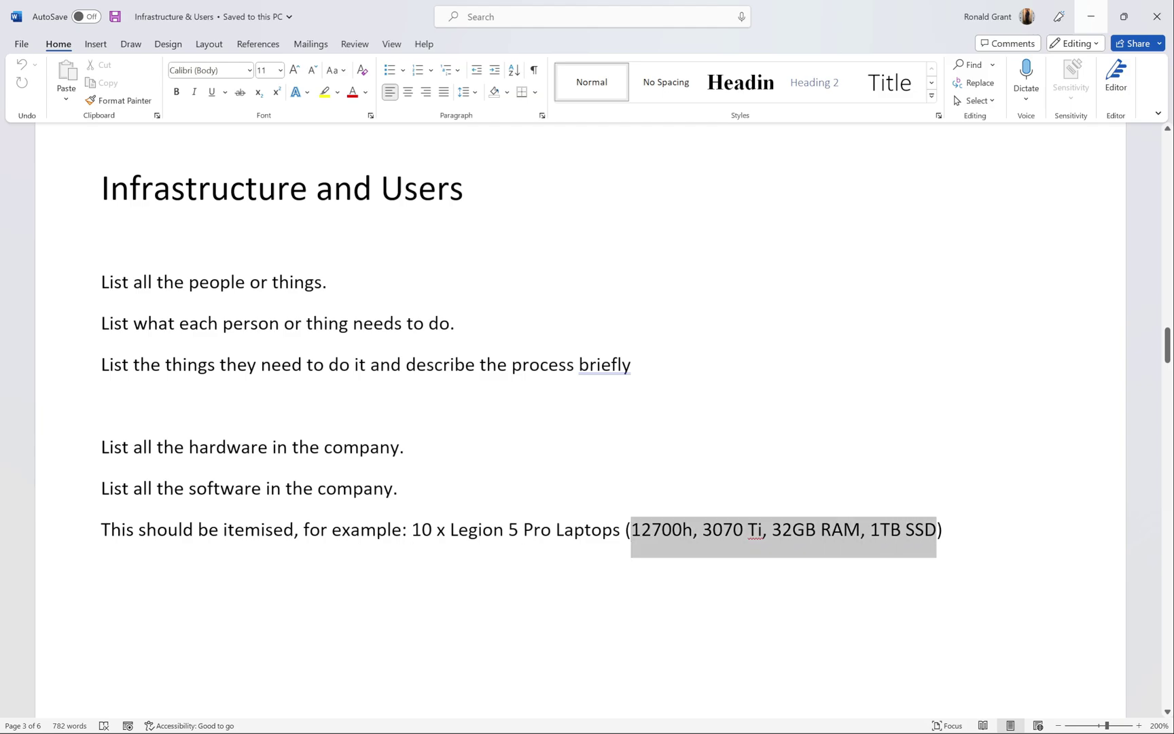
Add the hardware examples "Canon Mg7550" and "Moto g200 5g" on separate lines below the itemised laptop example.
left_click(980, 545)
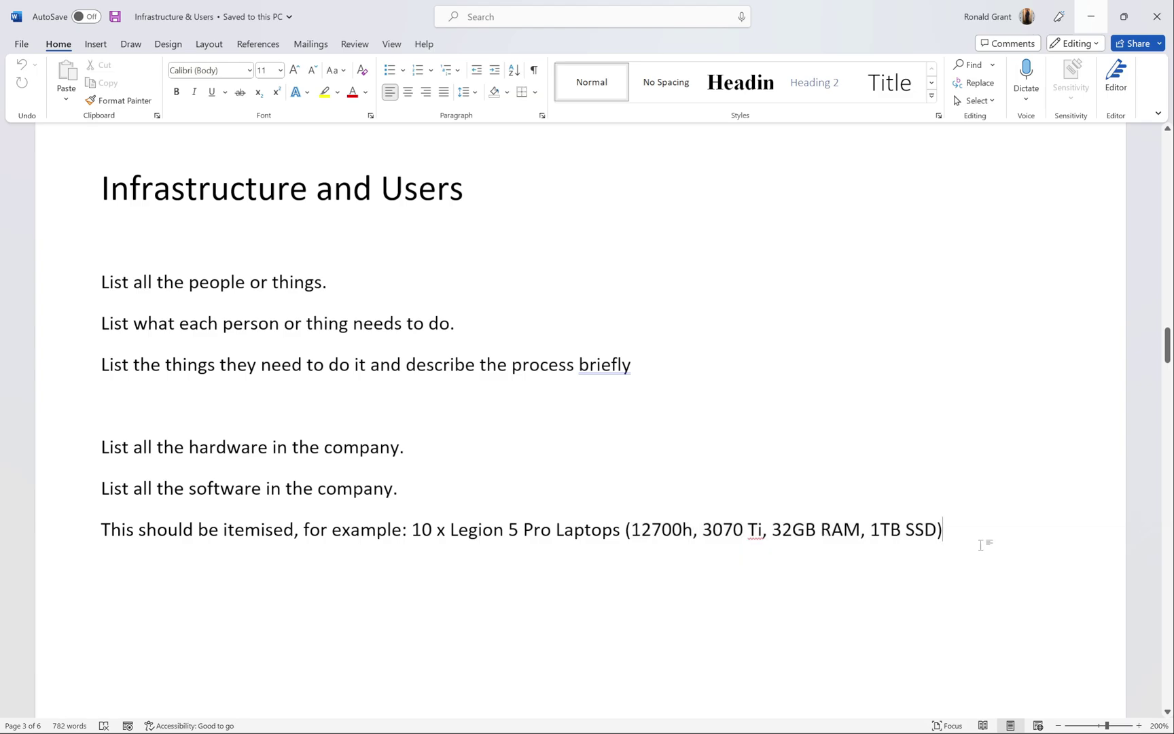
key("Return")
type("Canon Mg7550")
key("Return")
type("Moto g200")
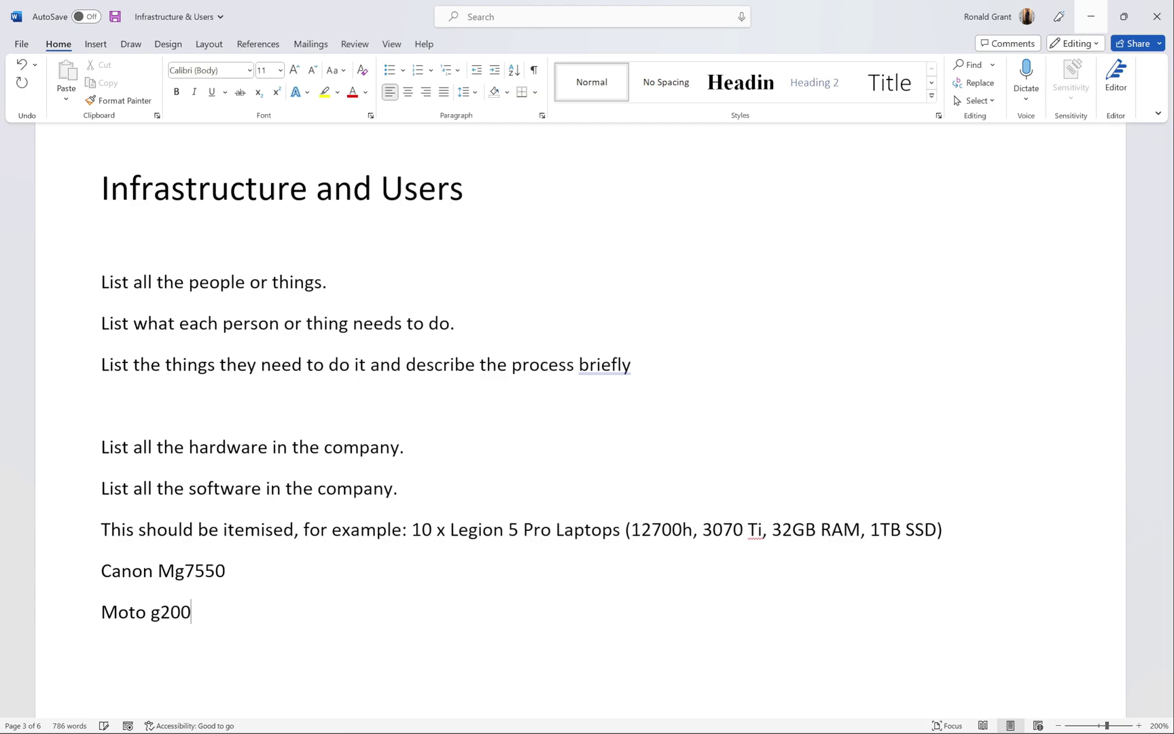
type(" 5g")
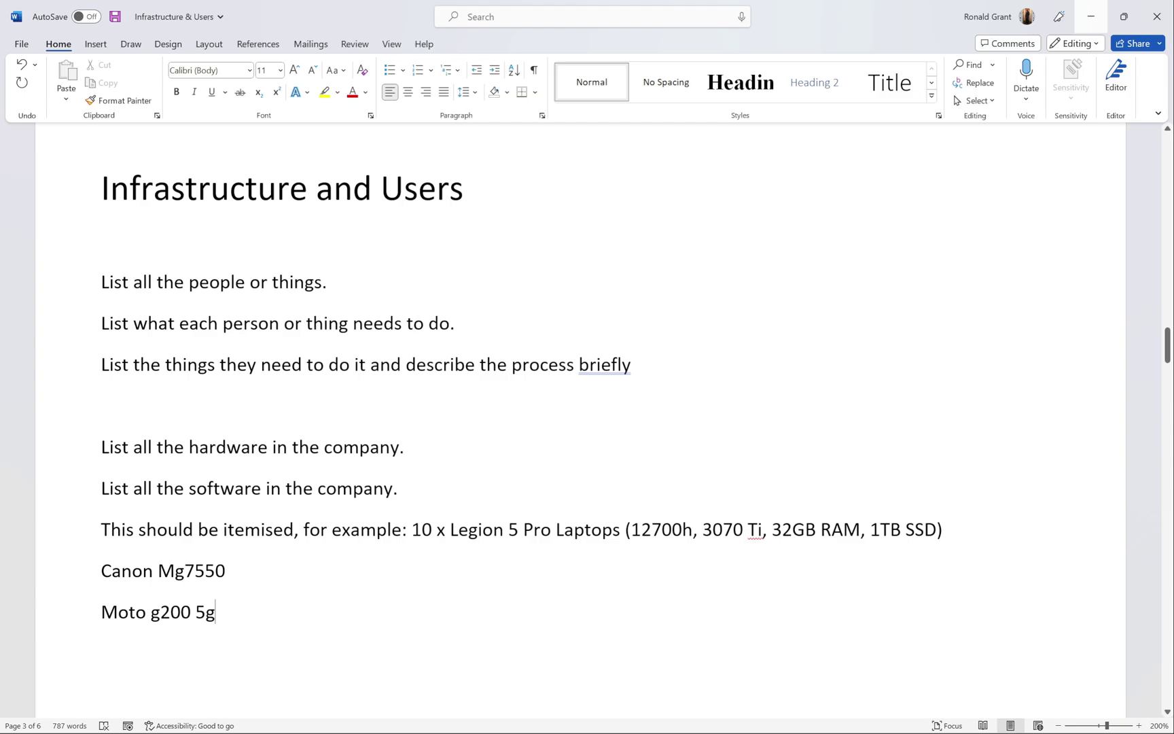
key("ctrl+shift+Left")
key("ctrl+shift+Left")
key("ctrl+shift+Left")
key("ctrl+shift+Left")
key("ctrl+shift+Left")
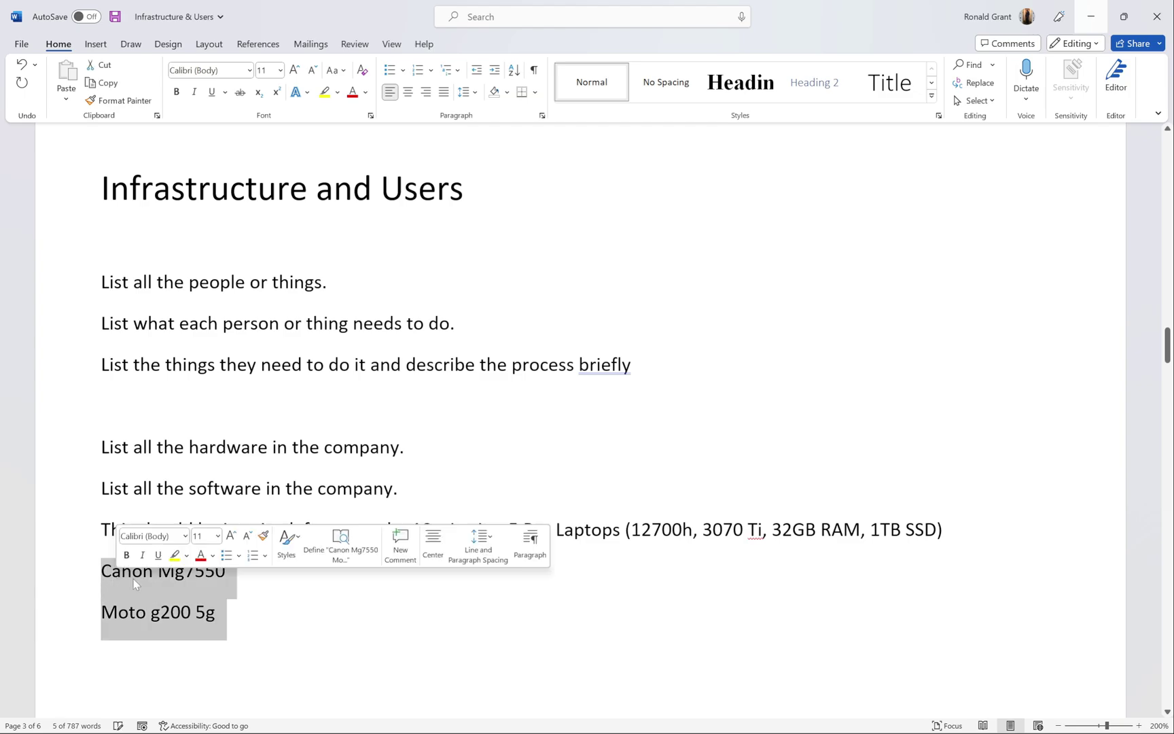
Add the software examples "Windows 11 Pro" and "Android" on separate lines, one blank line below the hardware examples.
left_click(257, 617)
key("Return")
key("Return")
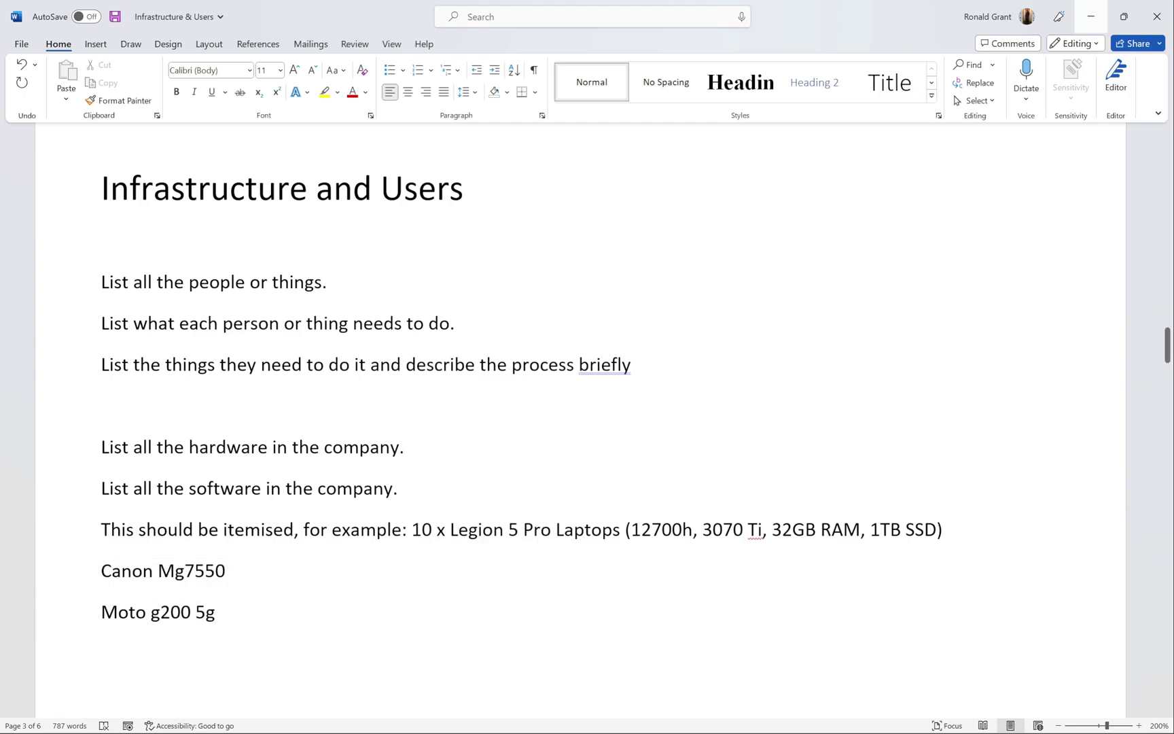
type("Windows 11 Pro")
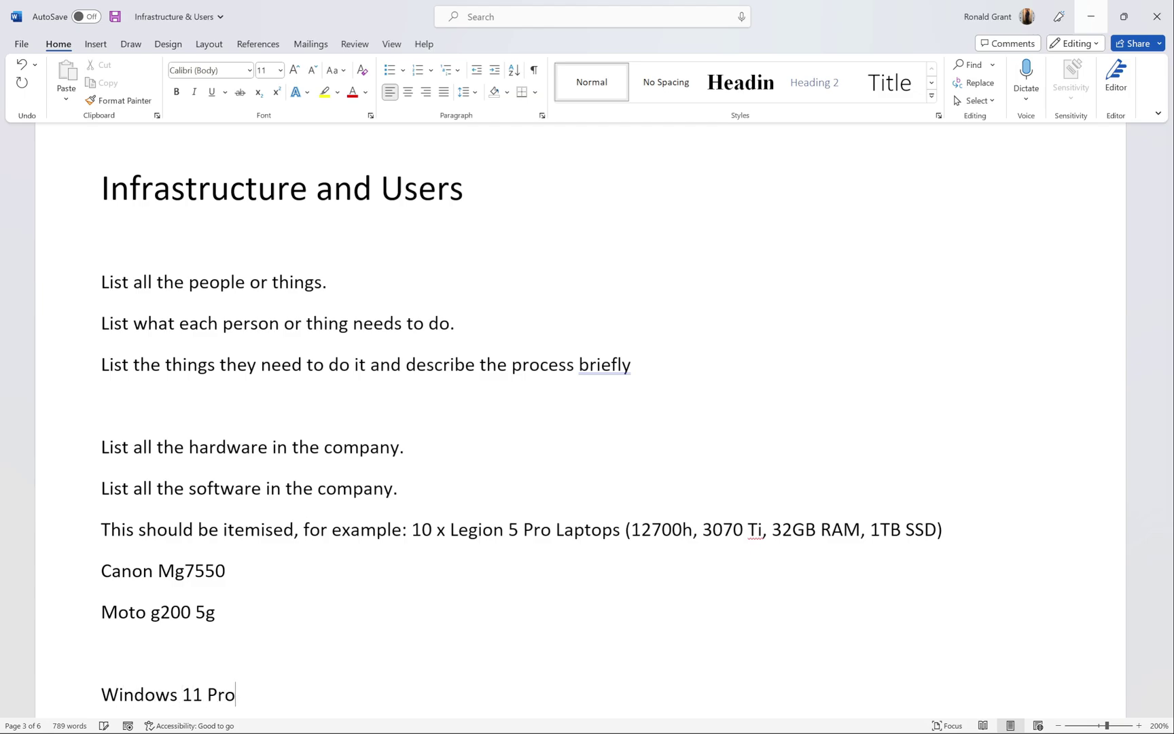
key("Return")
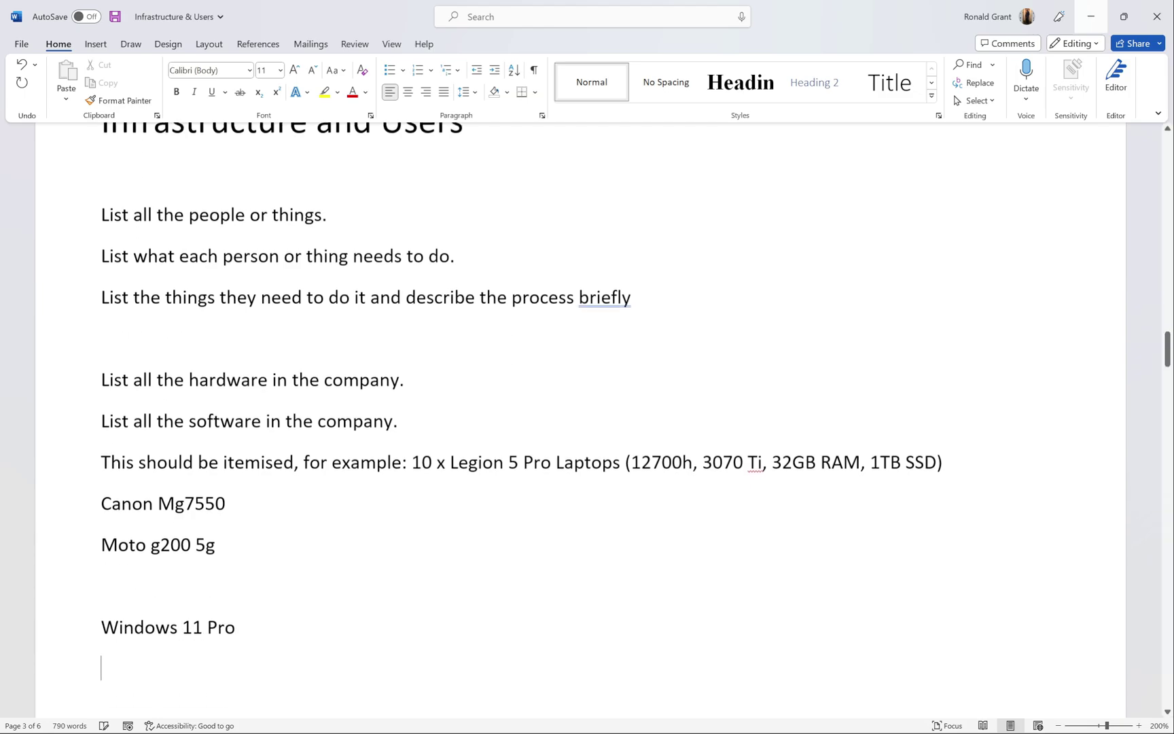
type("Android")
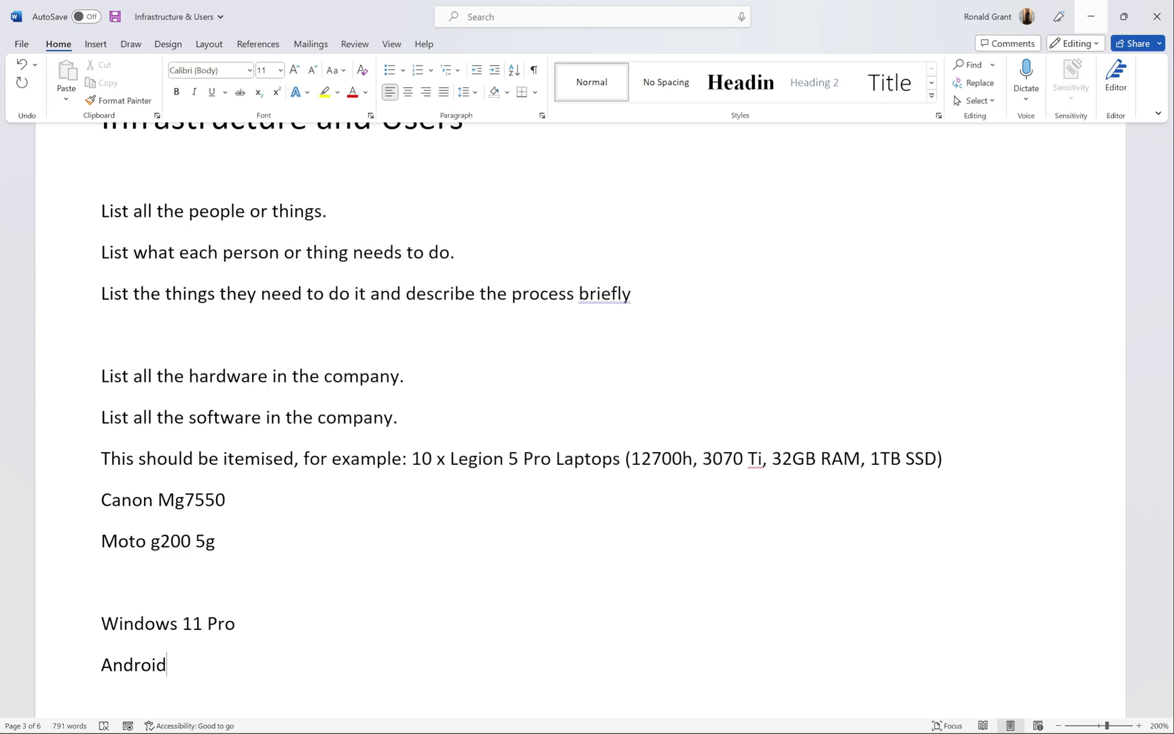
Add "Pro" after "Windows 11" in the company laptops entry of the All Company Hardware list.
scroll(587, 408, "down", 5)
scroll(580, 430, "down", 6)
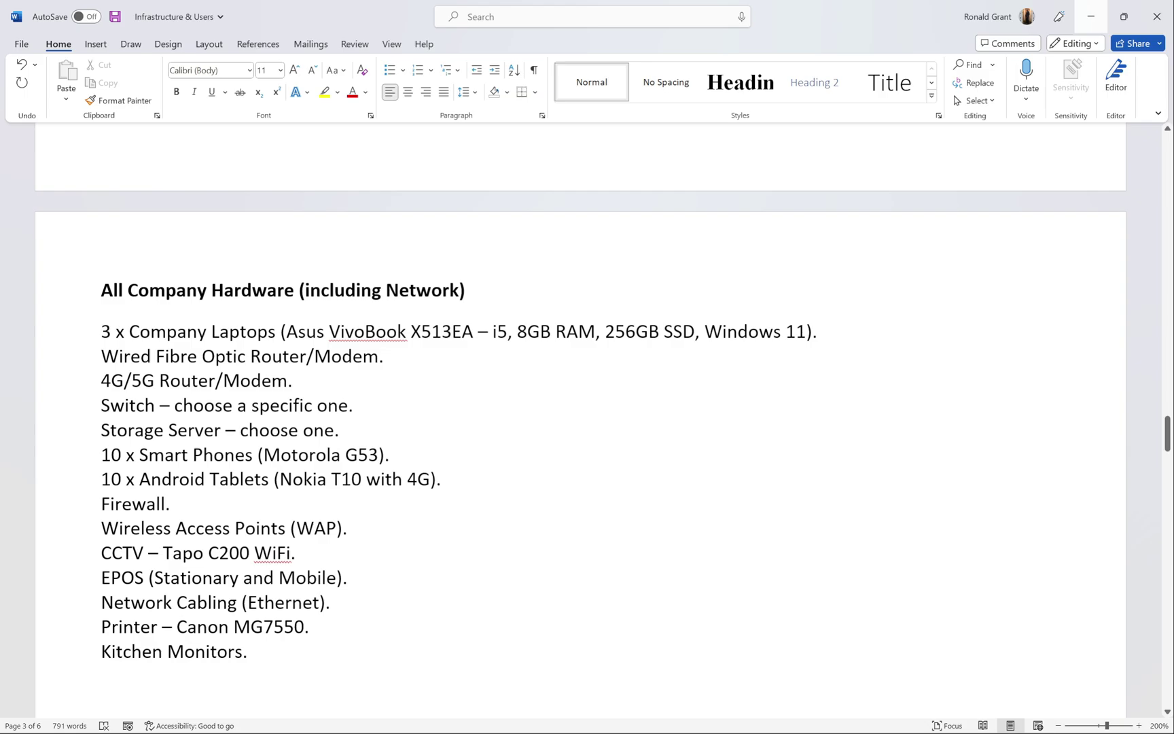
left_click(366, 331)
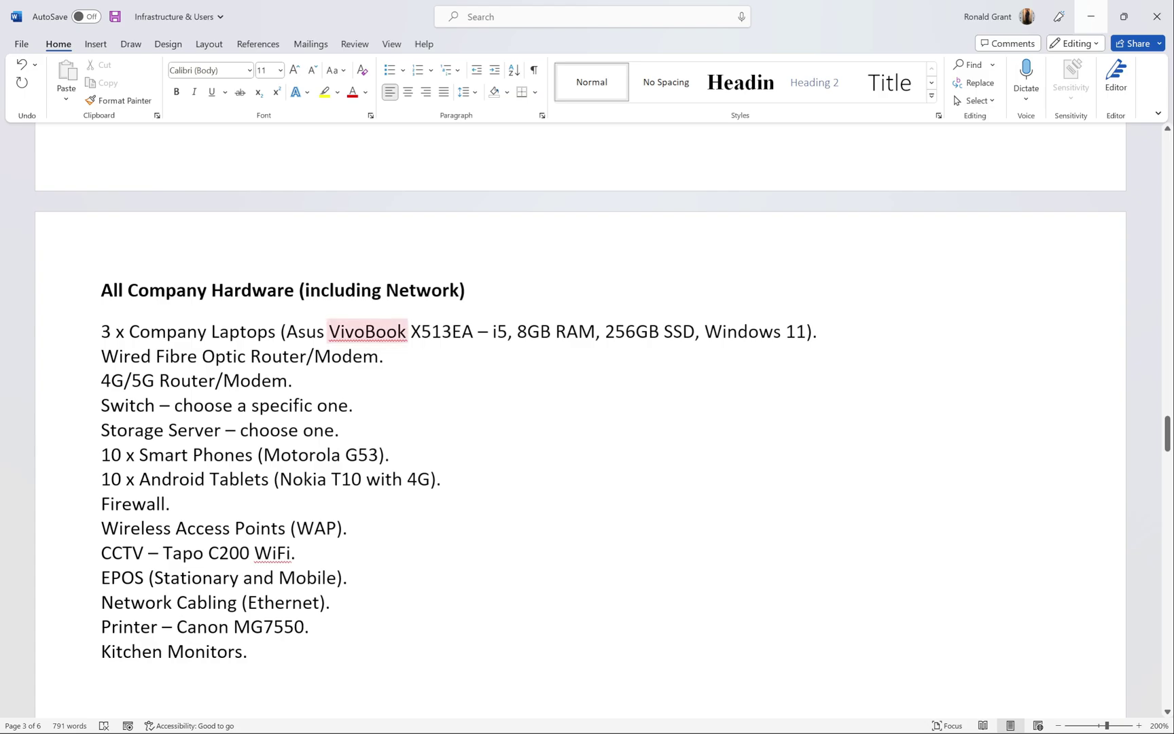
double_click(432, 331)
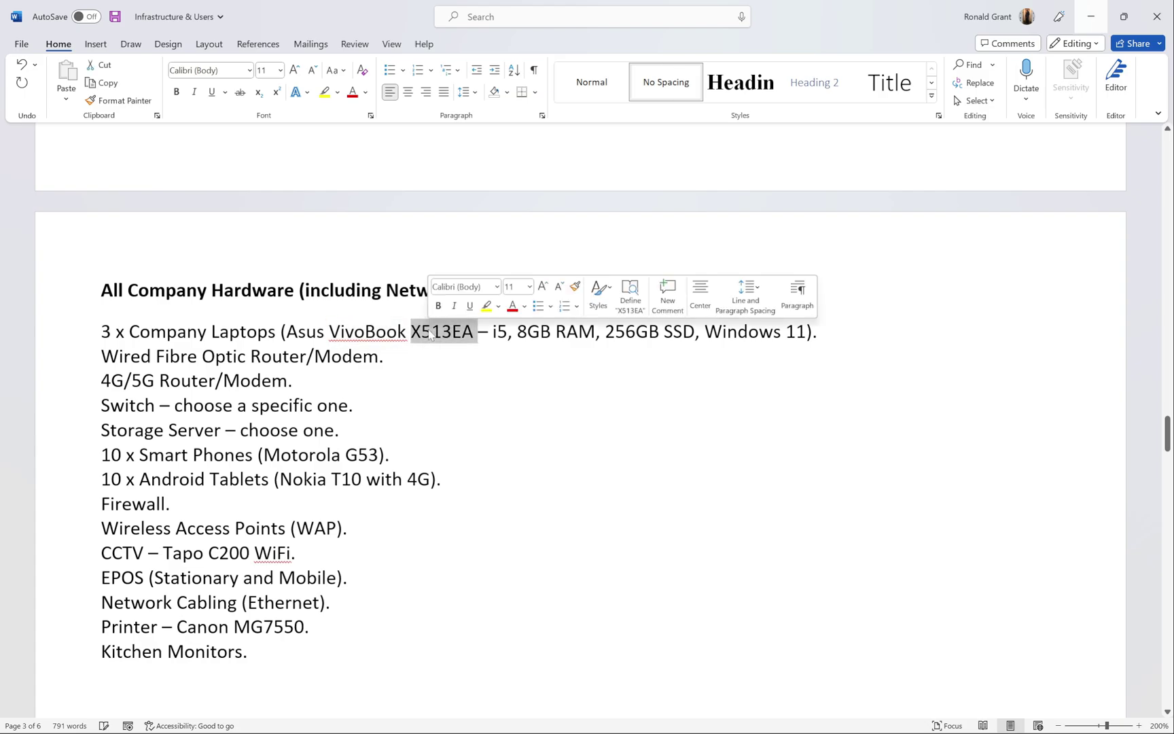
left_click(517, 332)
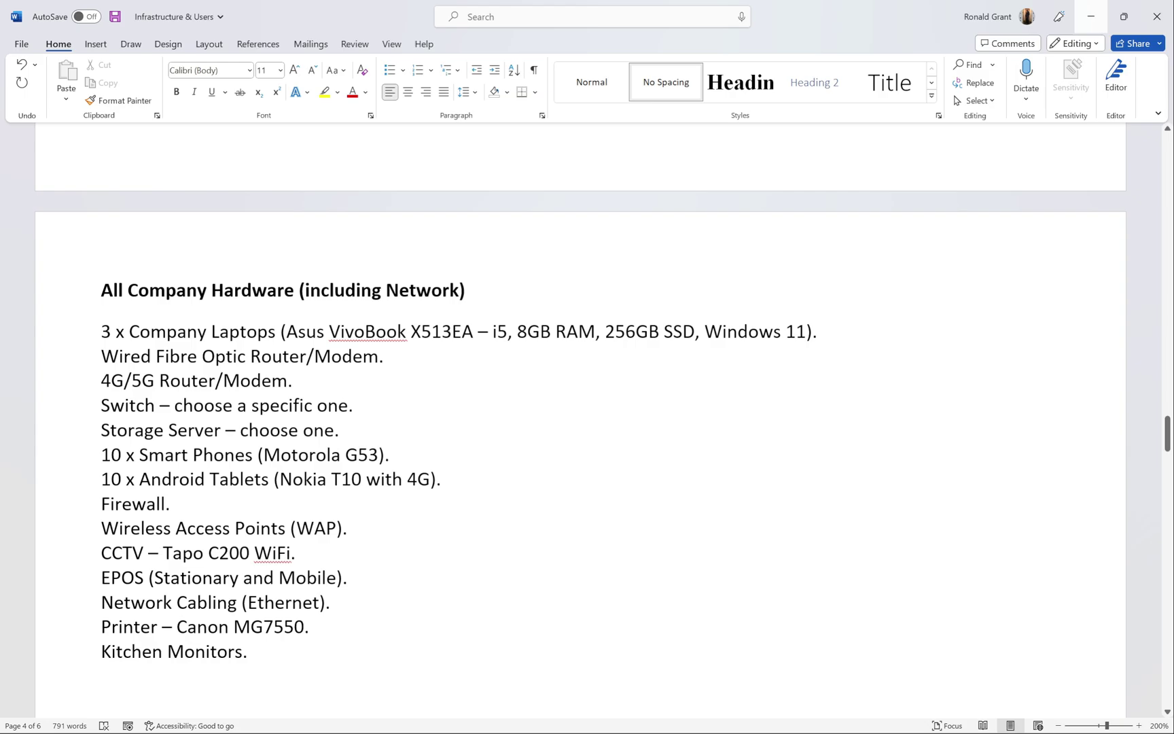
left_click_drag(492, 332, 595, 331)
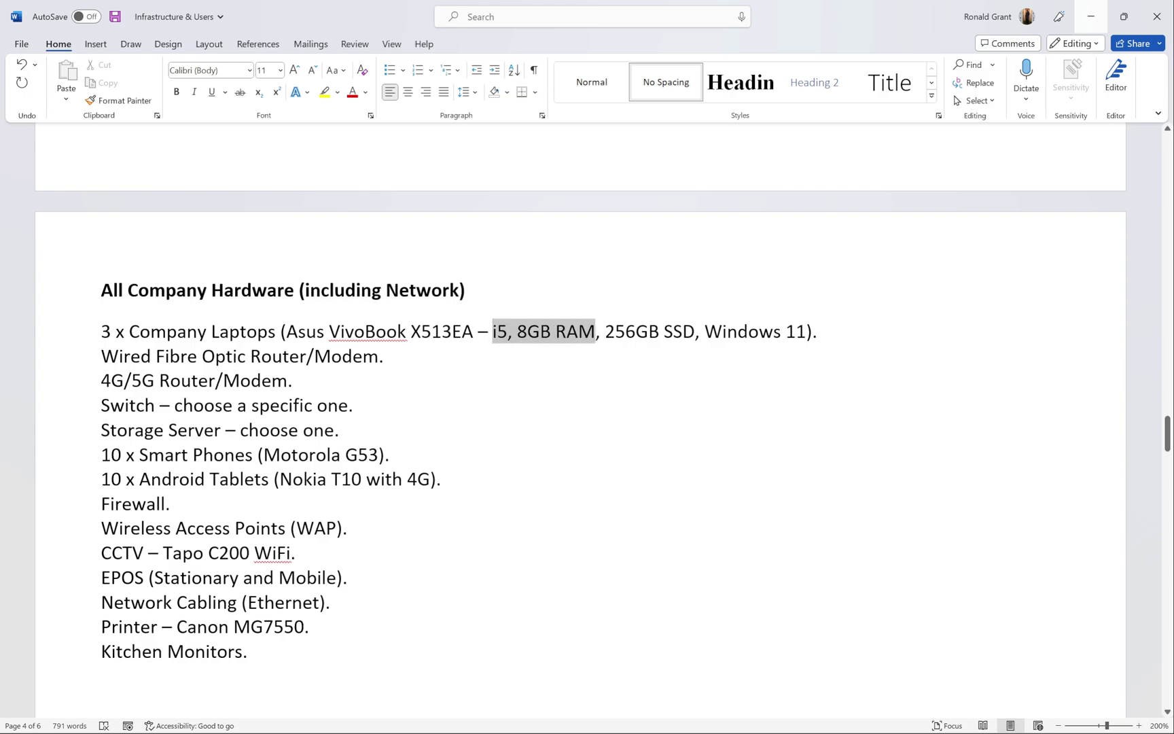
left_click(659, 332)
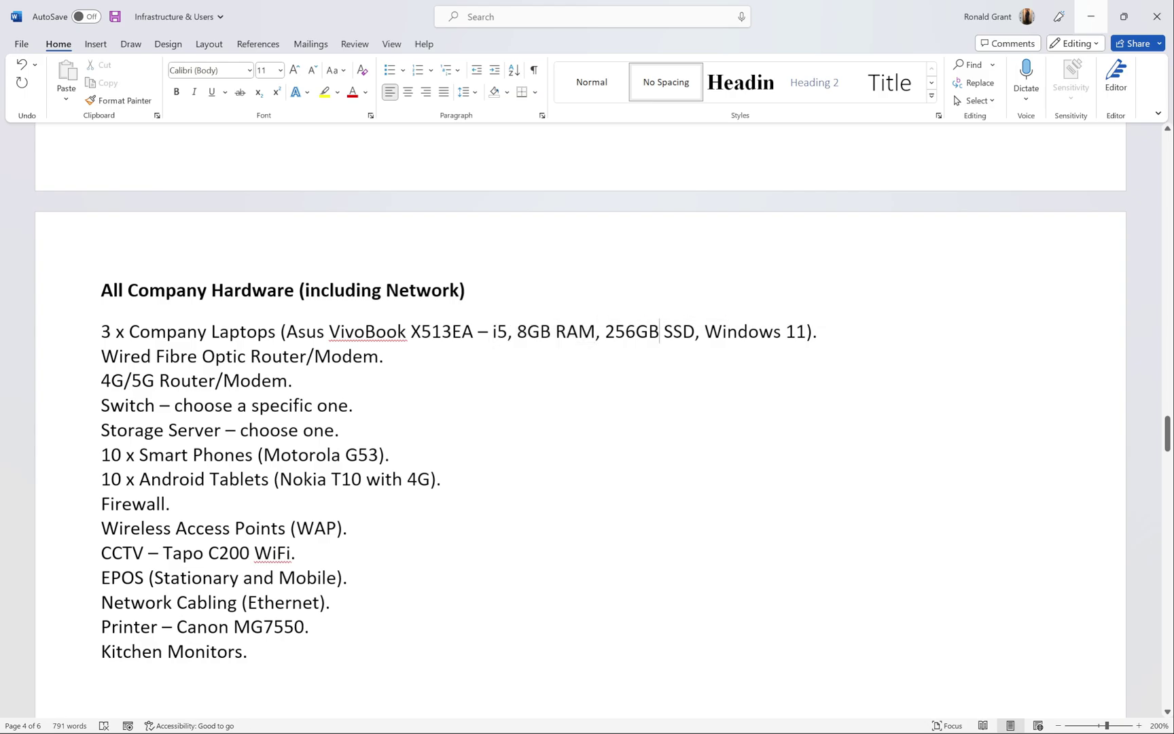
double_click(742, 331)
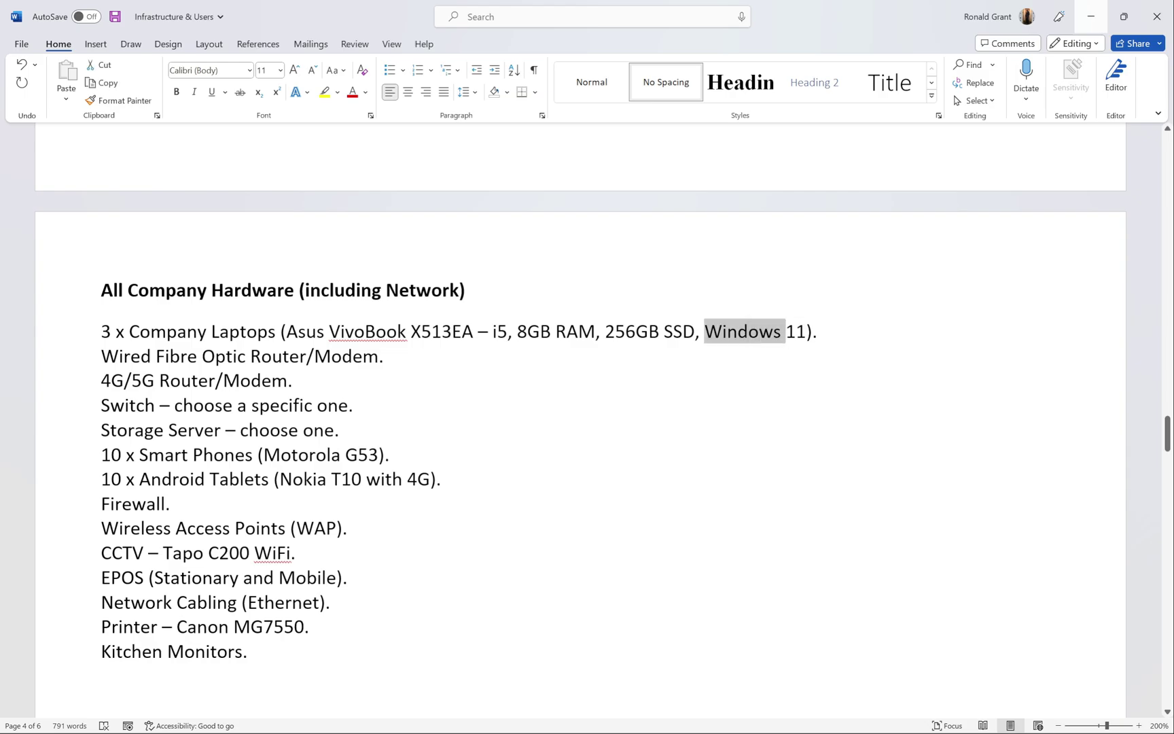
left_click(806, 331)
type("Pro")
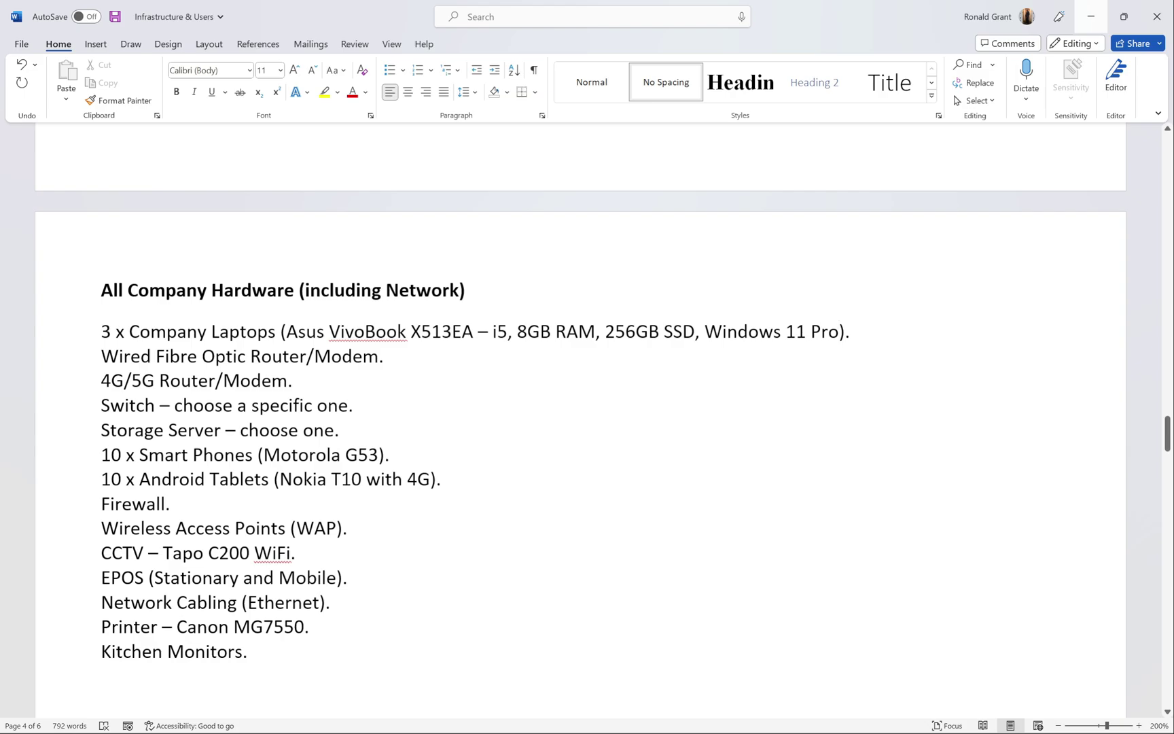
Review the router/modem, switch and storage server entries in the All Company Hardware list.
left_click(474, 331)
left_click(384, 356)
left_click_drag(385, 356, 106, 360)
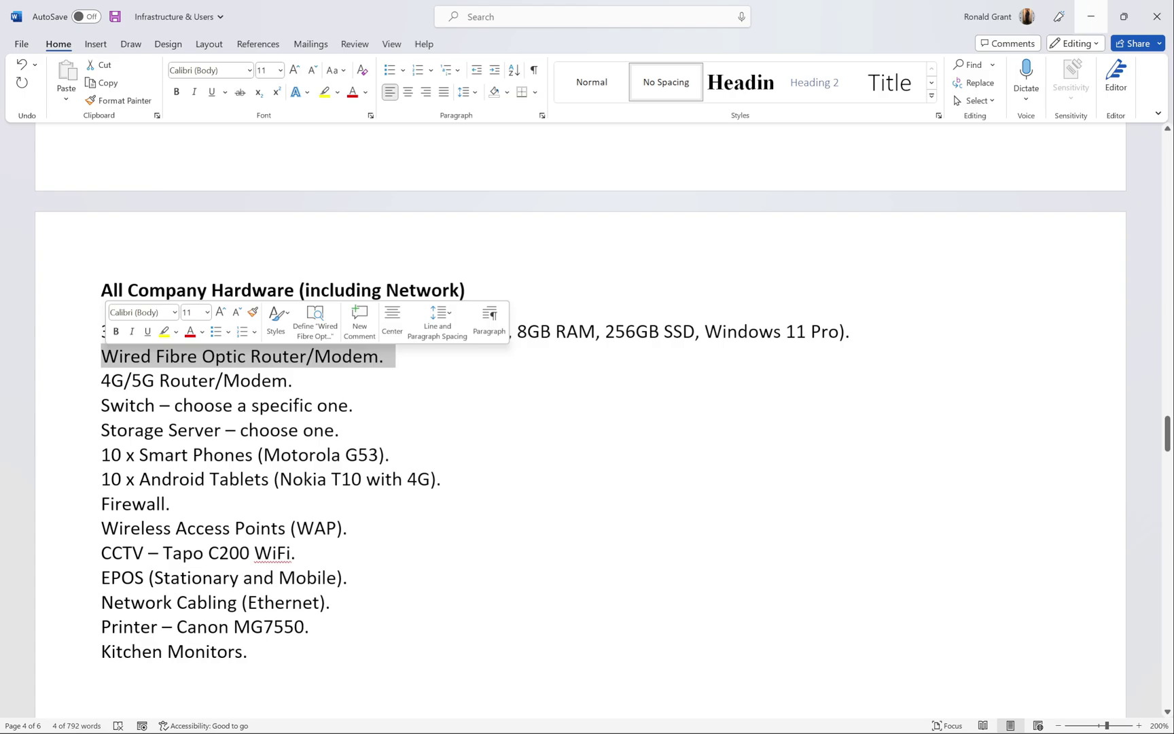
left_click(427, 359)
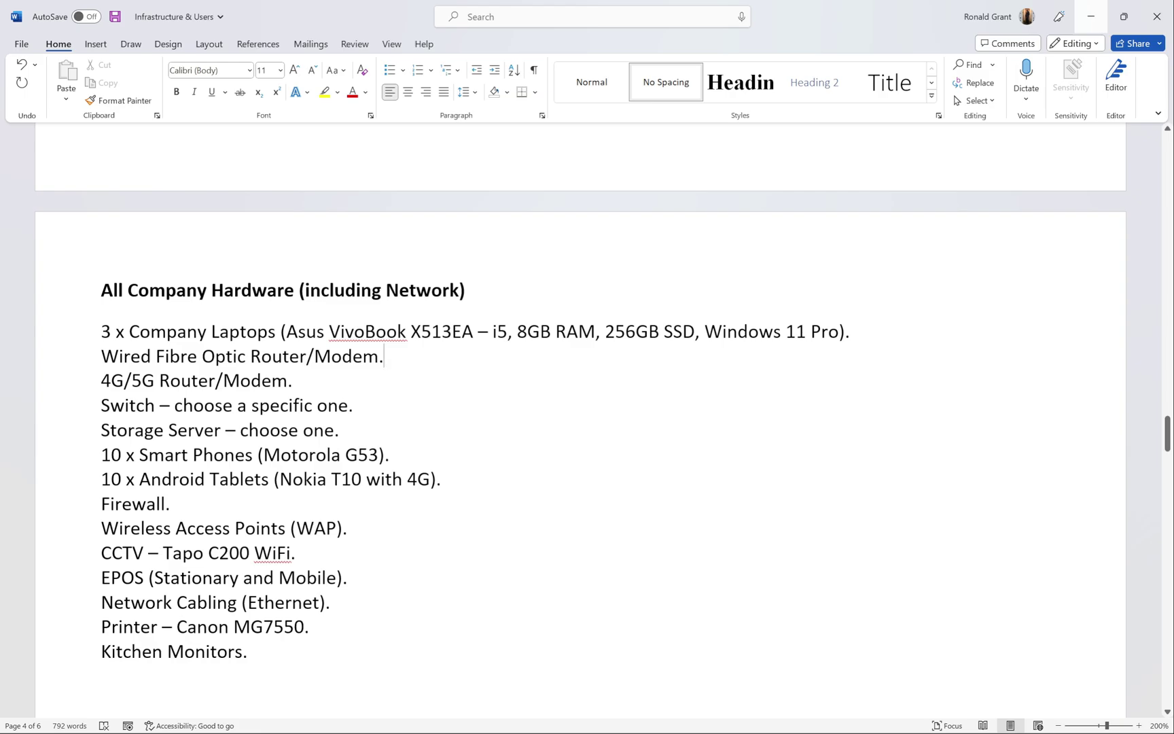
left_click_drag(99, 380, 98, 365)
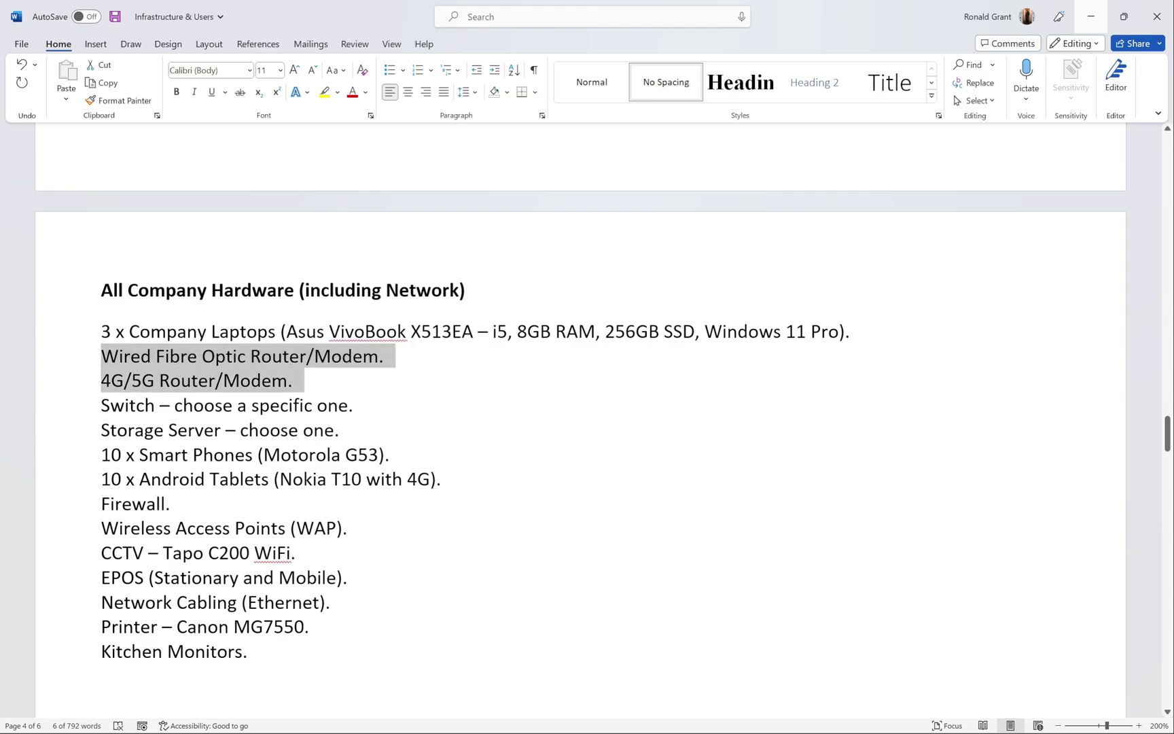
left_click(298, 454)
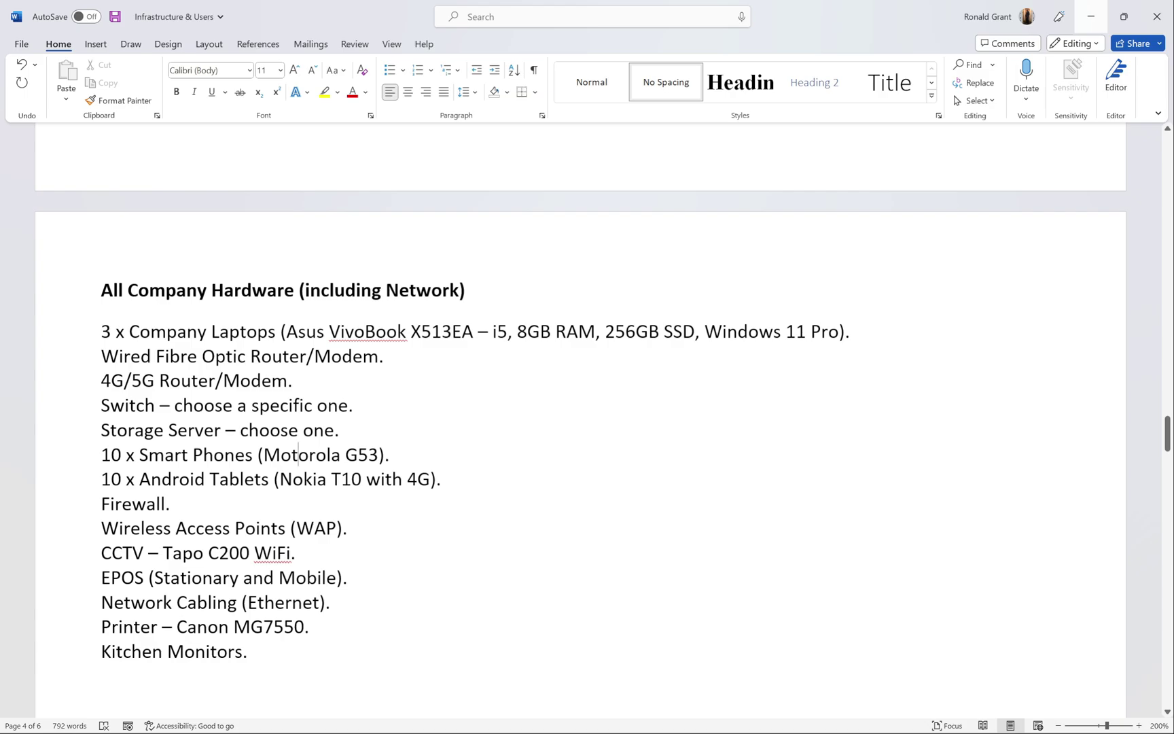
left_click_drag(395, 356, 103, 355)
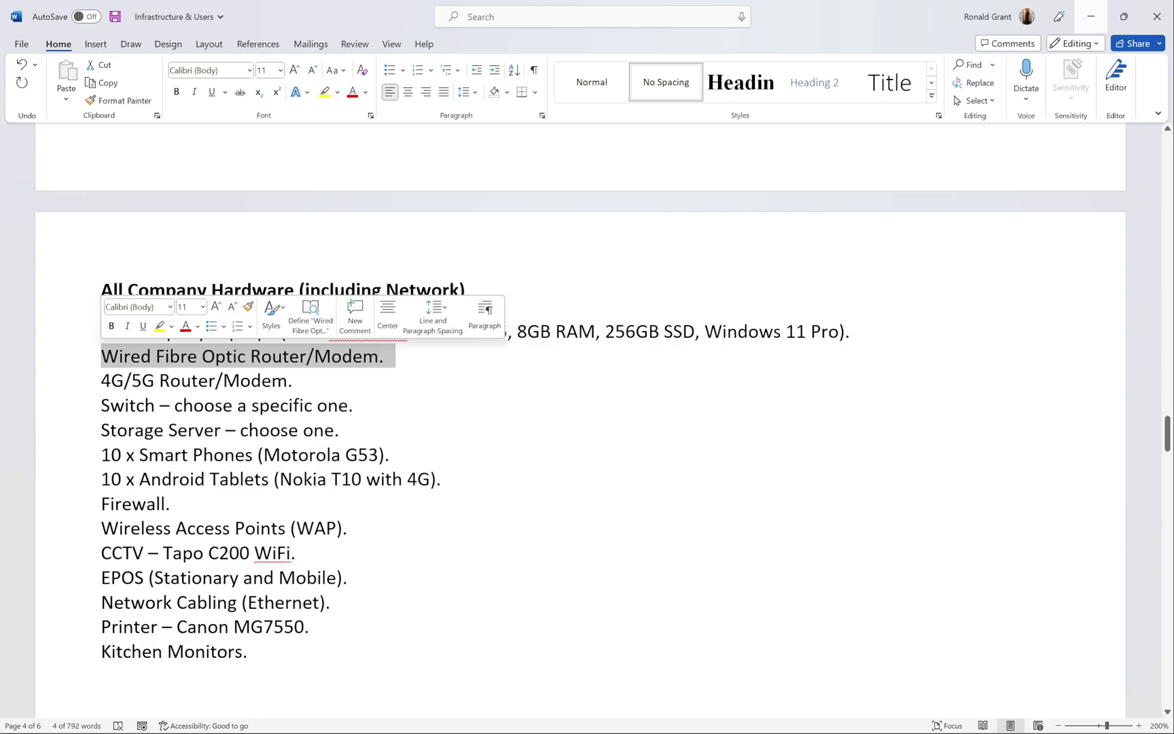
left_click_drag(294, 380, 101, 381)
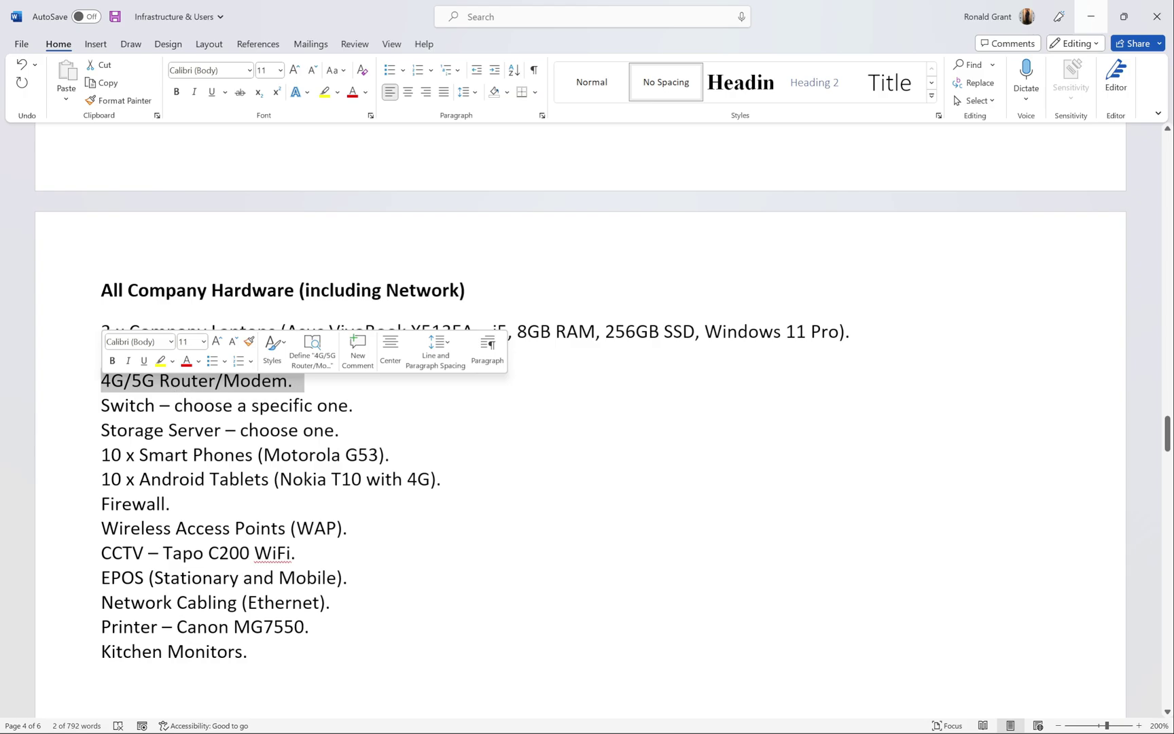
left_click(237, 404)
left_click_drag(354, 405, 101, 405)
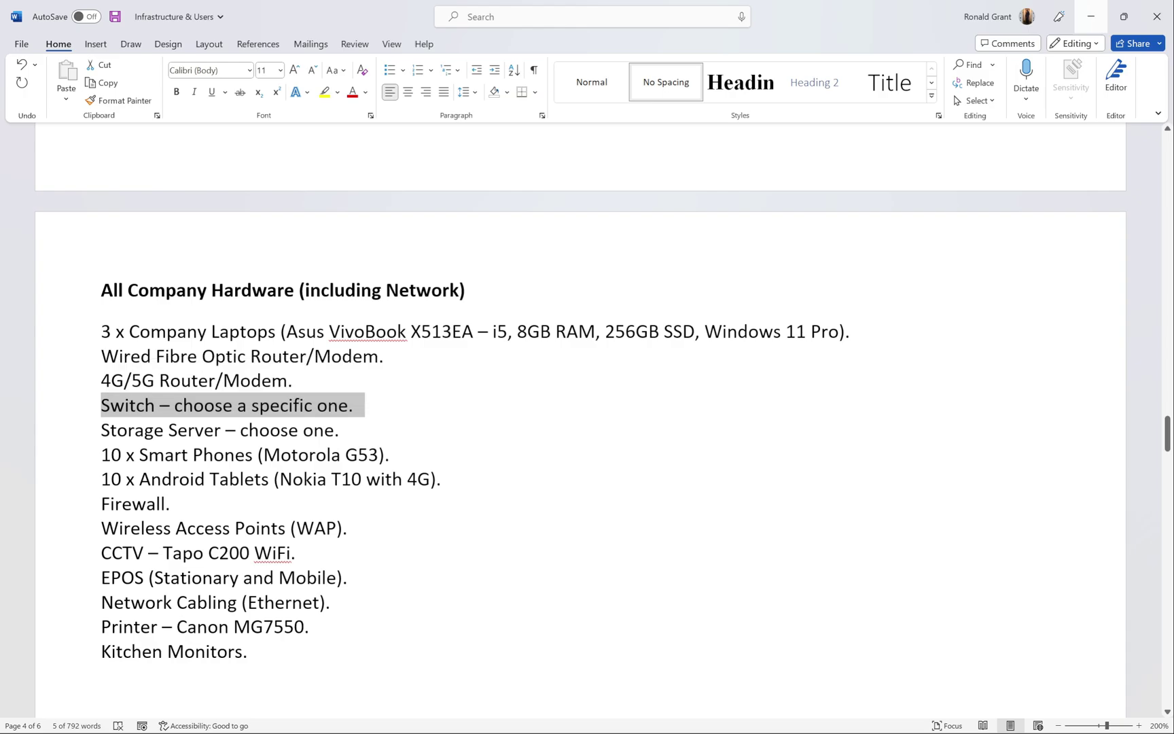
left_click(222, 430)
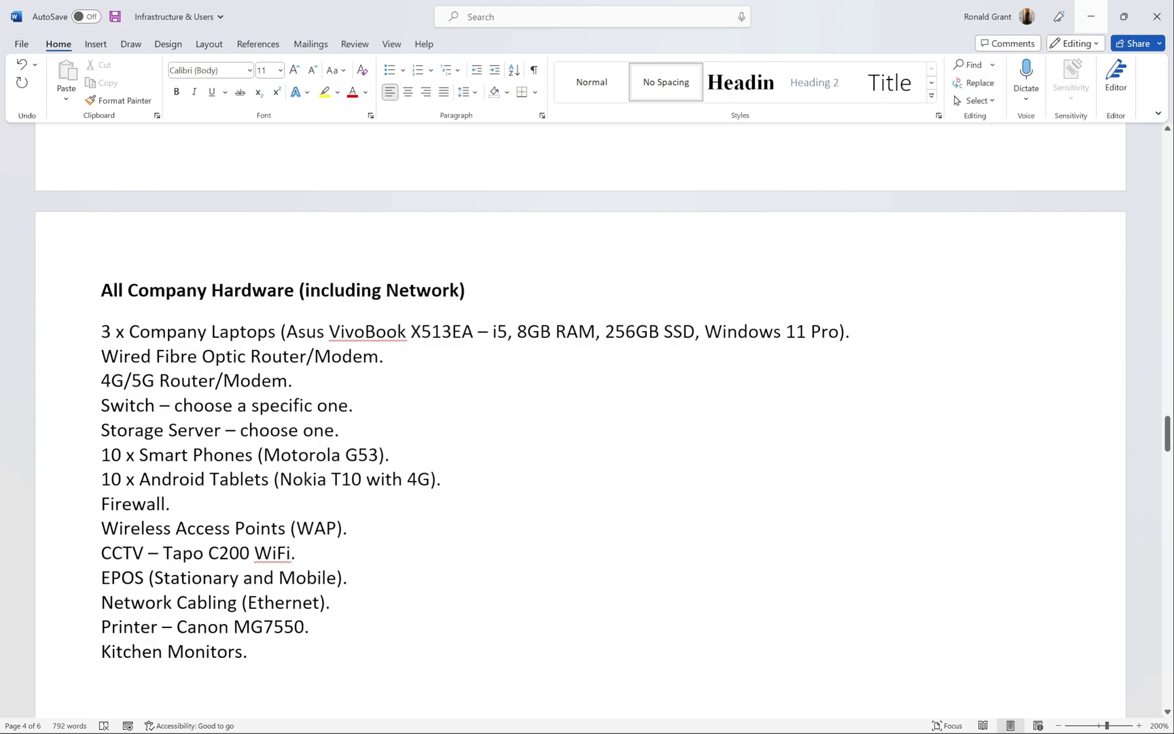
left_click_drag(340, 430, 104, 433)
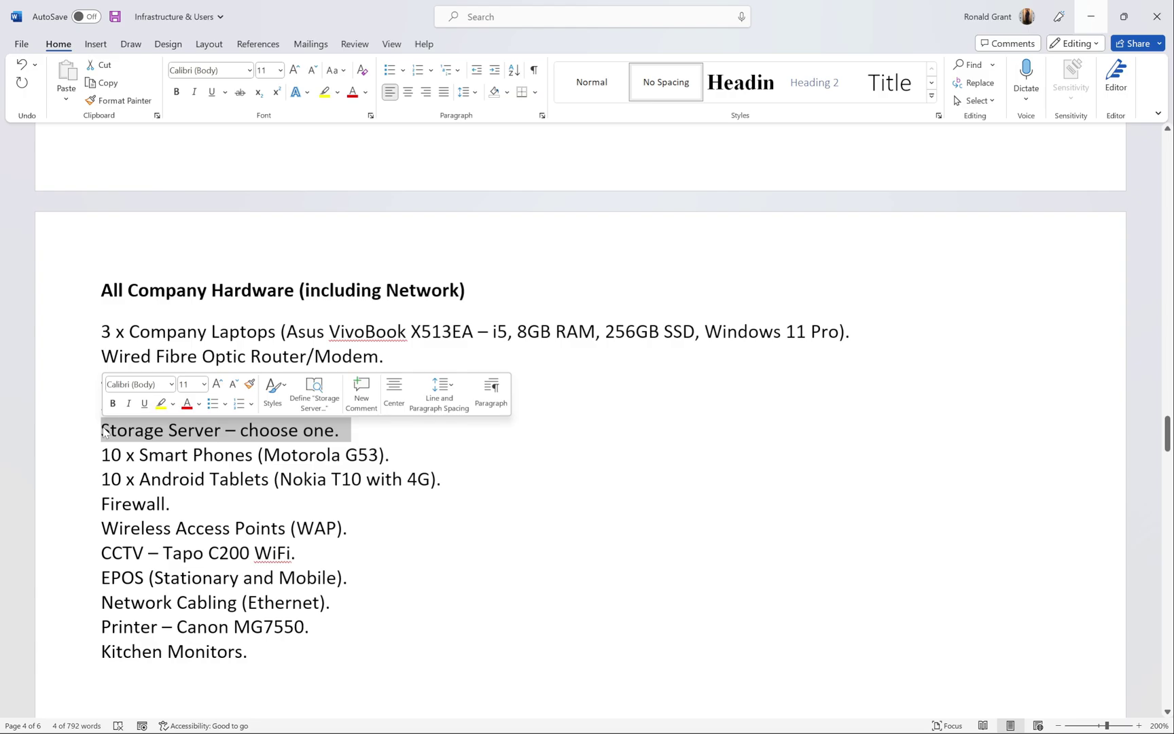
left_click(240, 432)
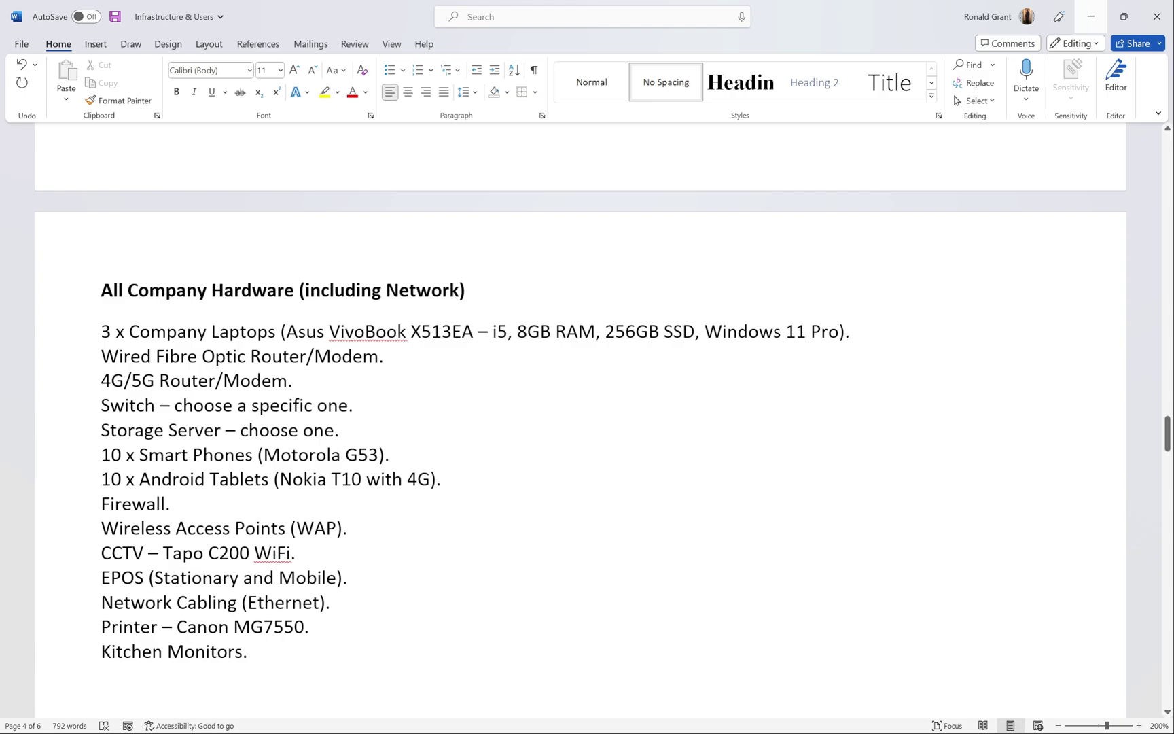
Review the Android tablets, firewall, wireless access points and CCTV entries in the All Company Hardware list.
left_click_drag(441, 479, 111, 482)
left_click(177, 486)
left_click(430, 479)
double_click(145, 503)
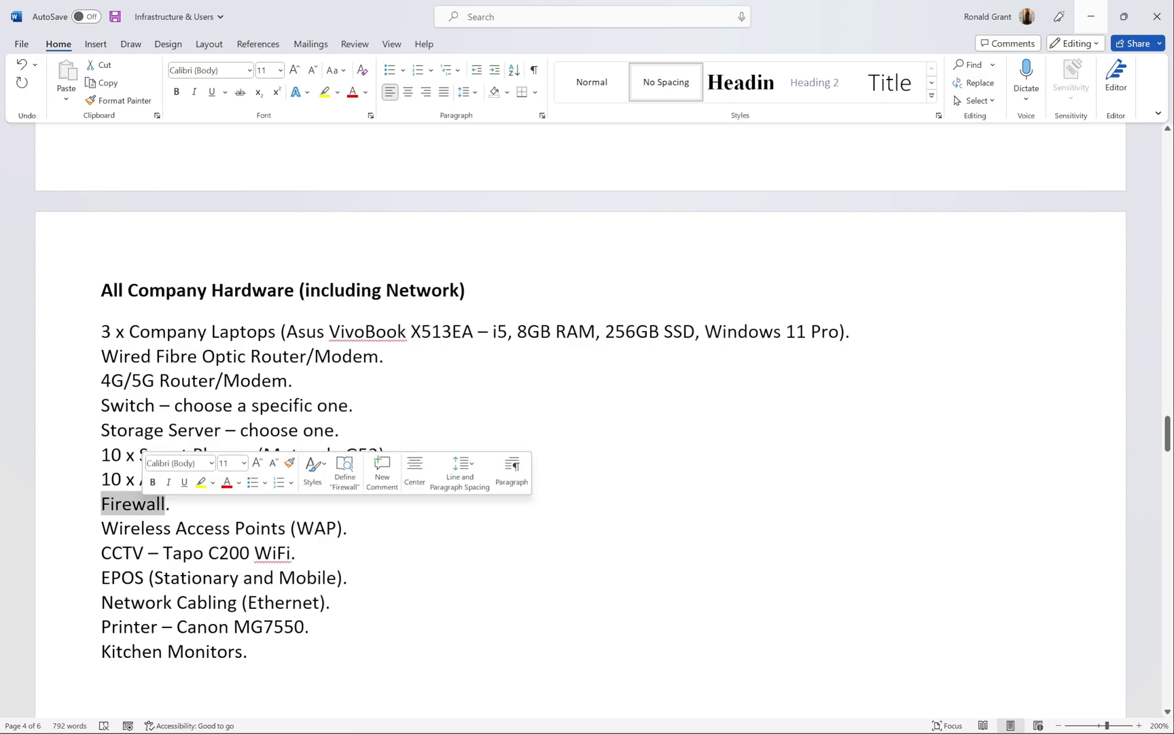
key("End")
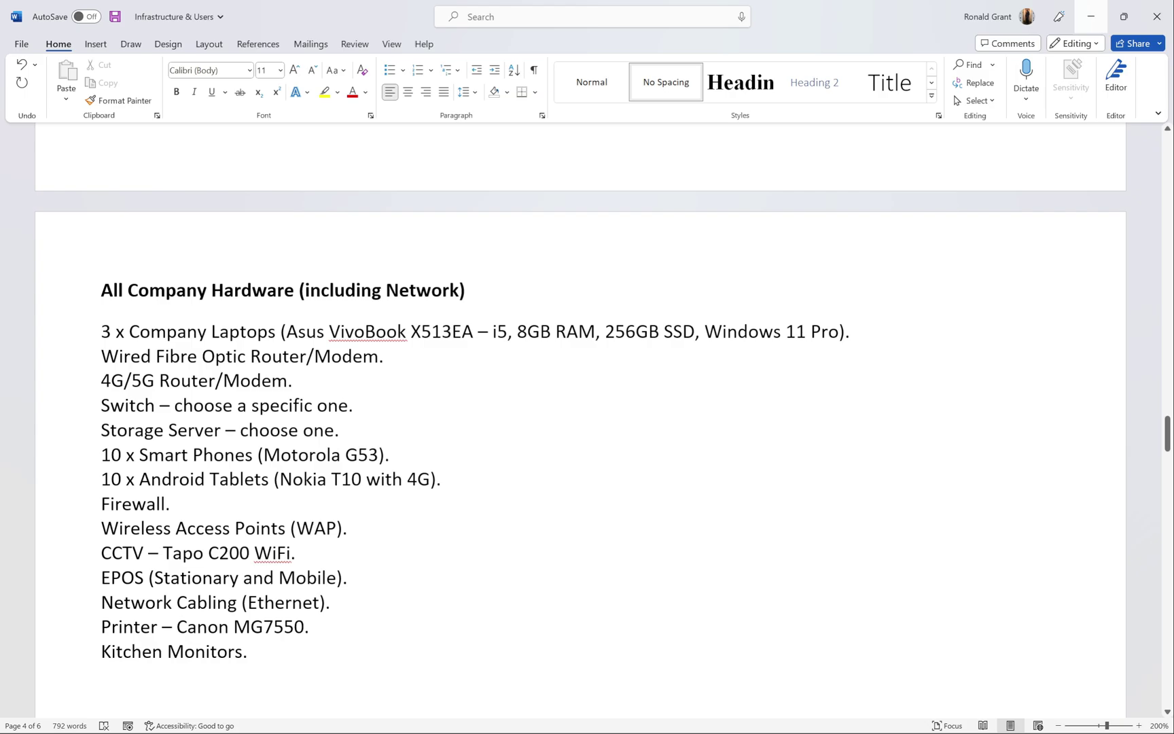
left_click(131, 529)
double_click(131, 528)
left_click_drag(101, 528, 348, 528)
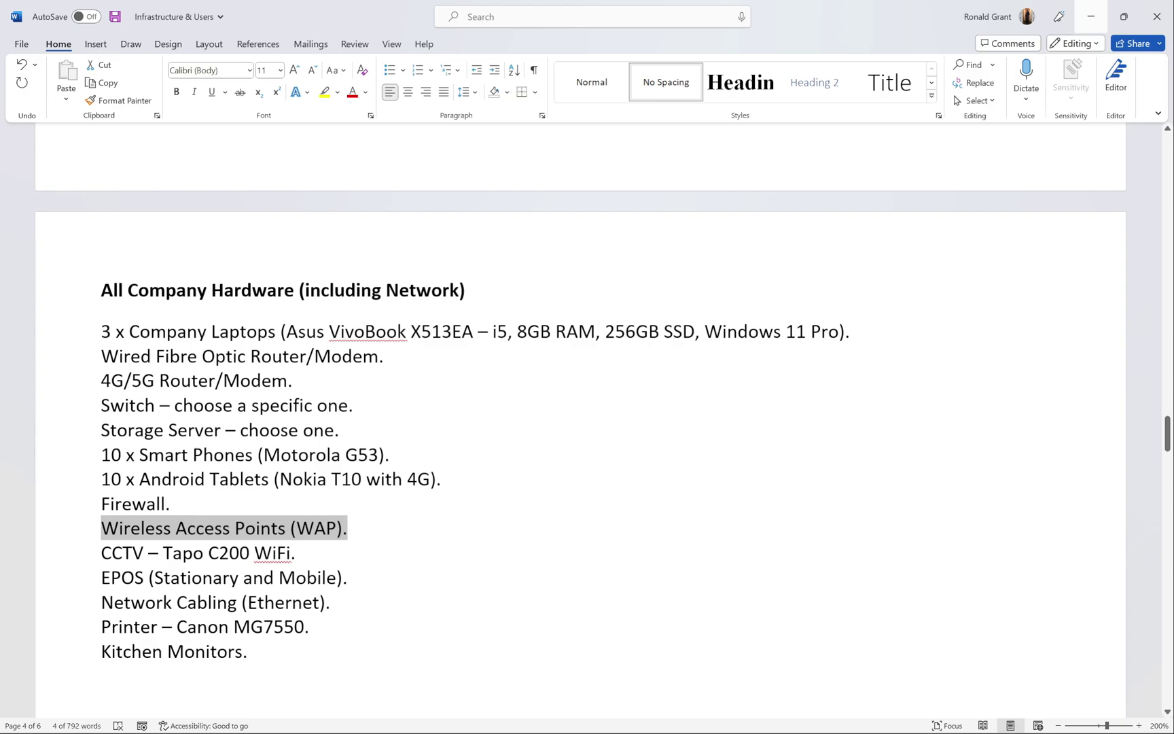
left_click_drag(102, 552, 297, 556)
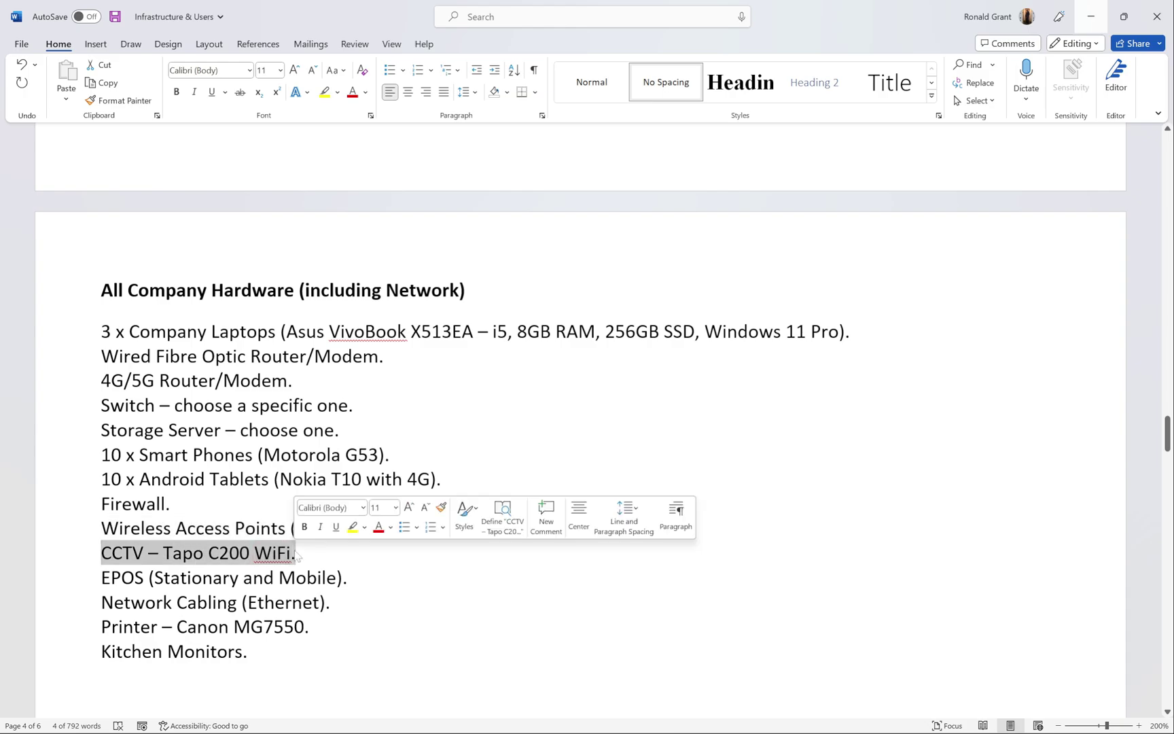
left_click(273, 554)
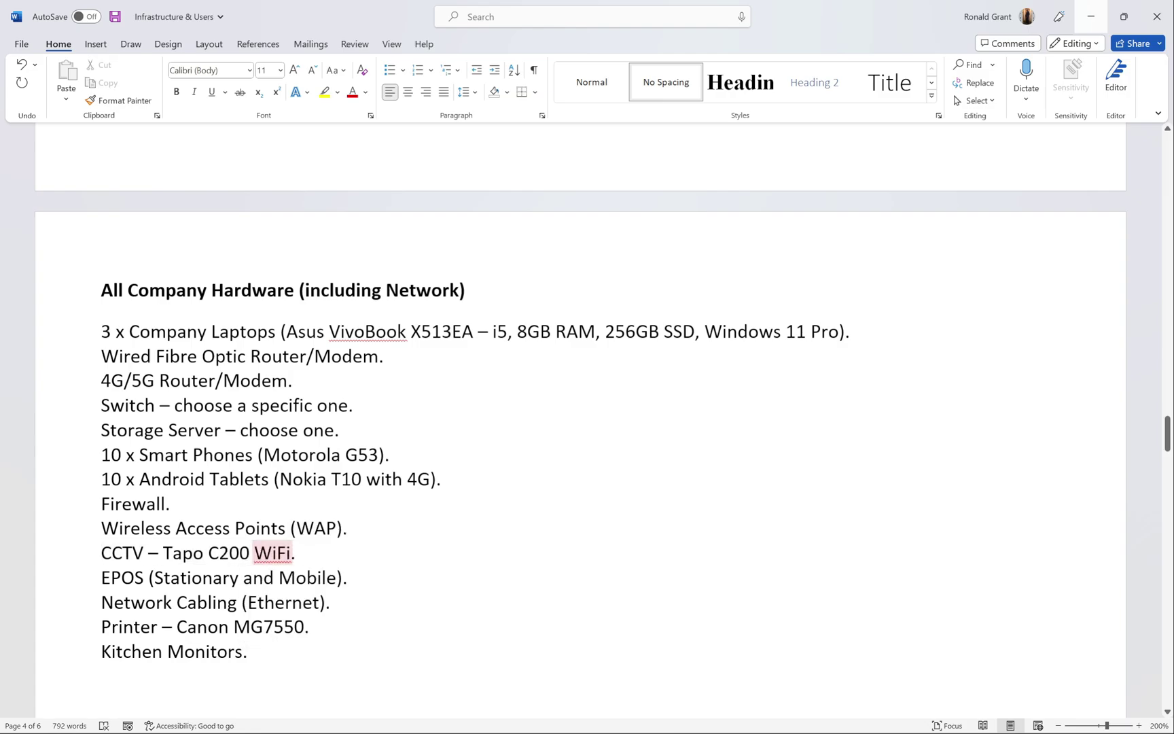
left_click(296, 552)
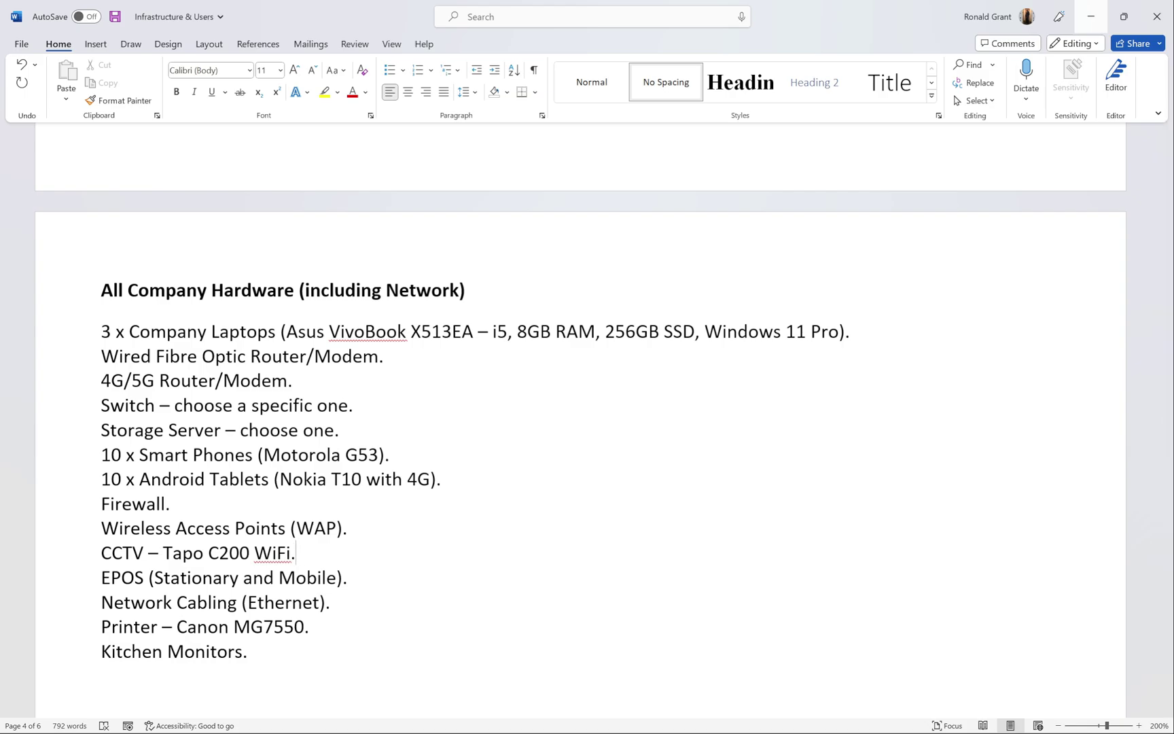
Review the EPOS (Stationary and Mobile) entry in the All Company Hardware list.
left_click(111, 577)
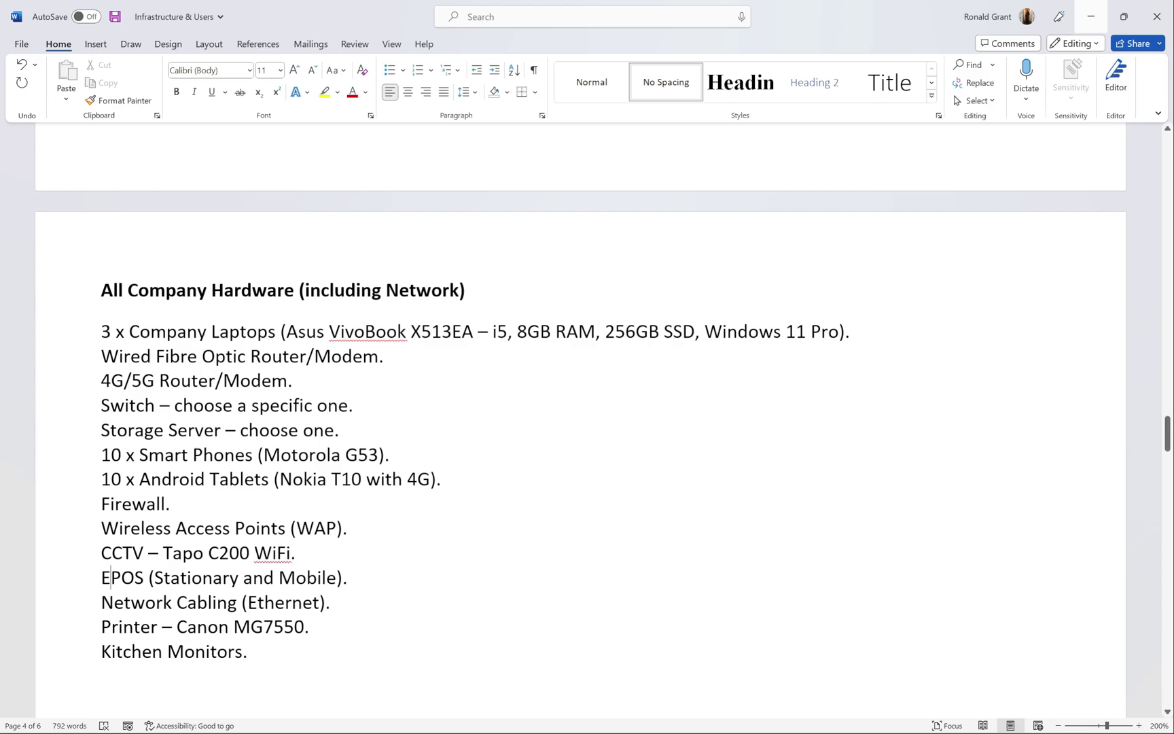
key("End")
key("ctrl+shift+Left")
key("ctrl+shift+Left")
key("ctrl+shift+Left")
key("ctrl+shift+Left")
key("ctrl+shift+Left")
key("ctrl+shift+Left")
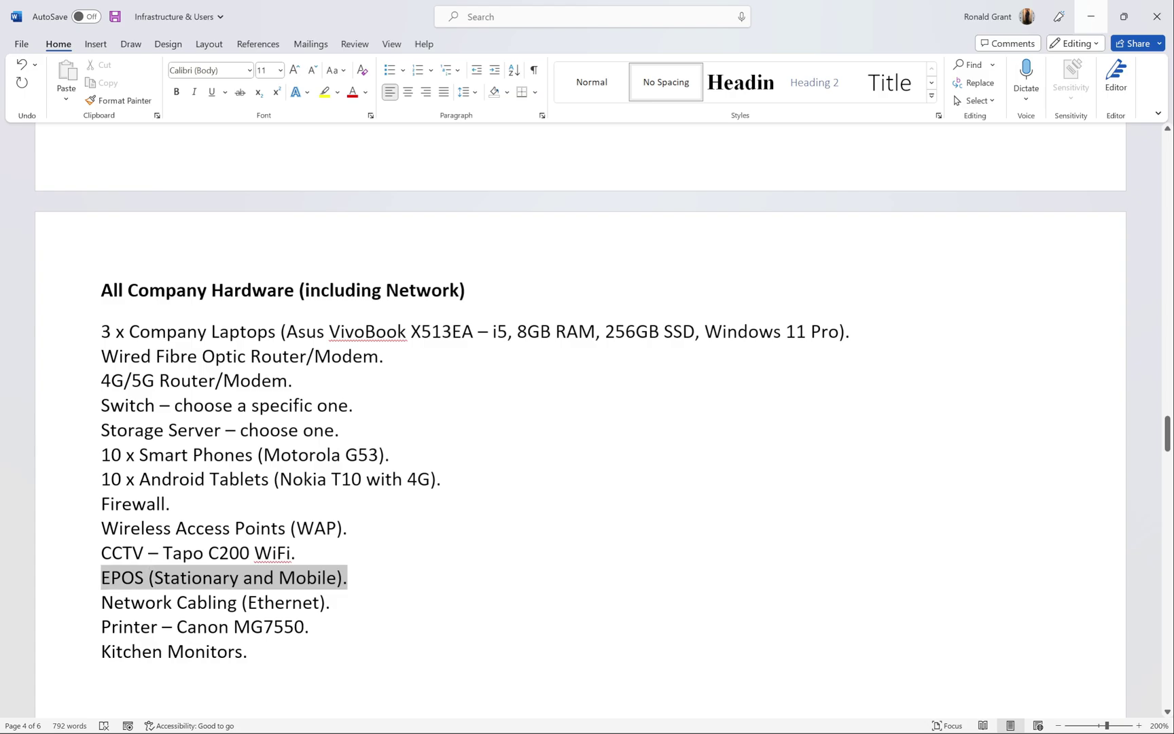
mouse_move(114, 585)
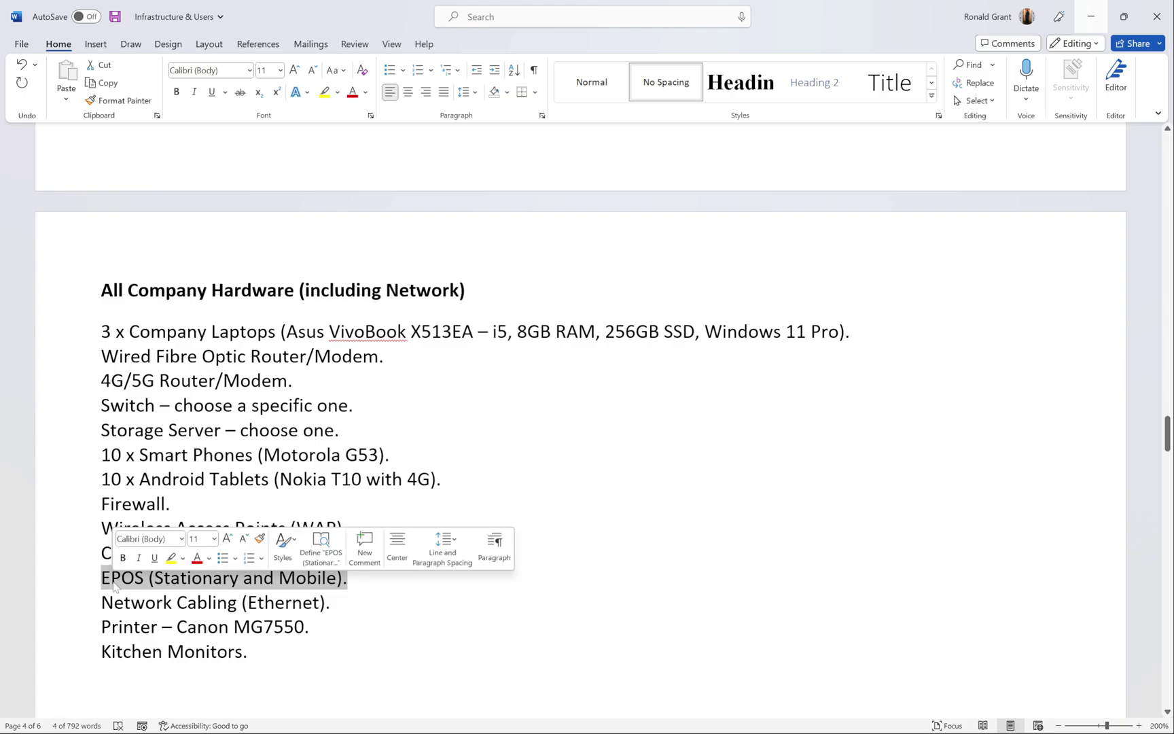
left_click(171, 579)
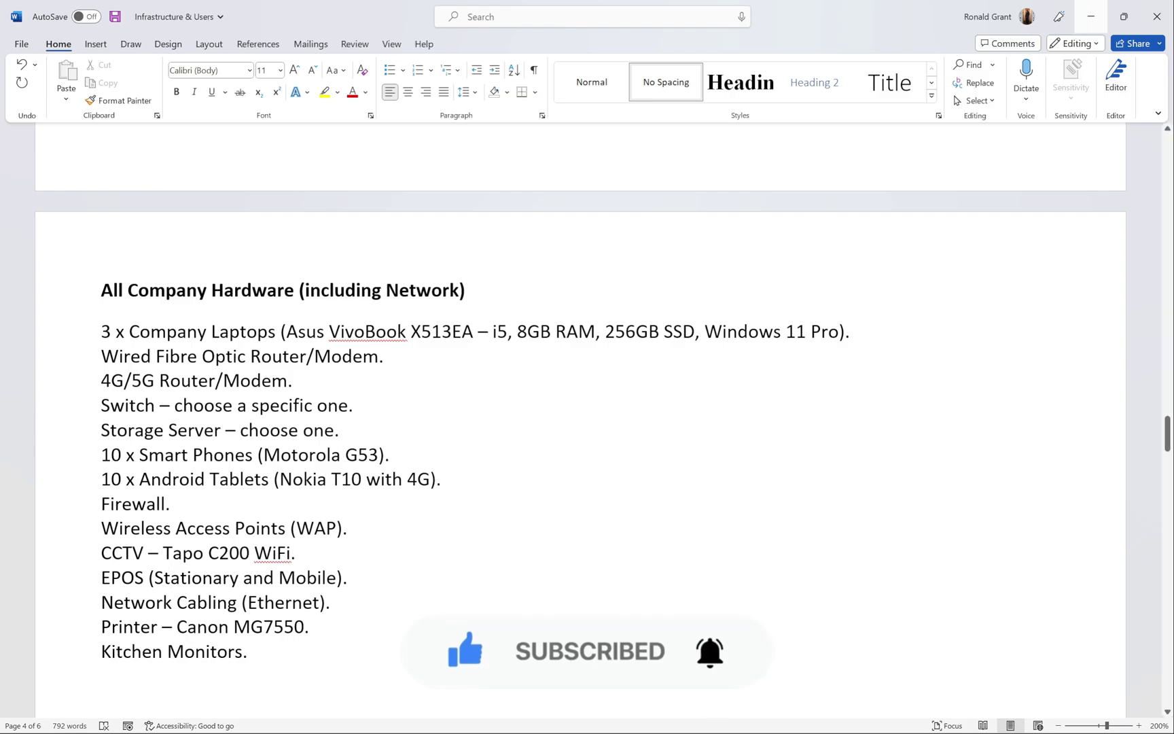
Review the printer and kitchen monitors entries at the end of the All Company Hardware list.
scroll(170, 381, "down", 3)
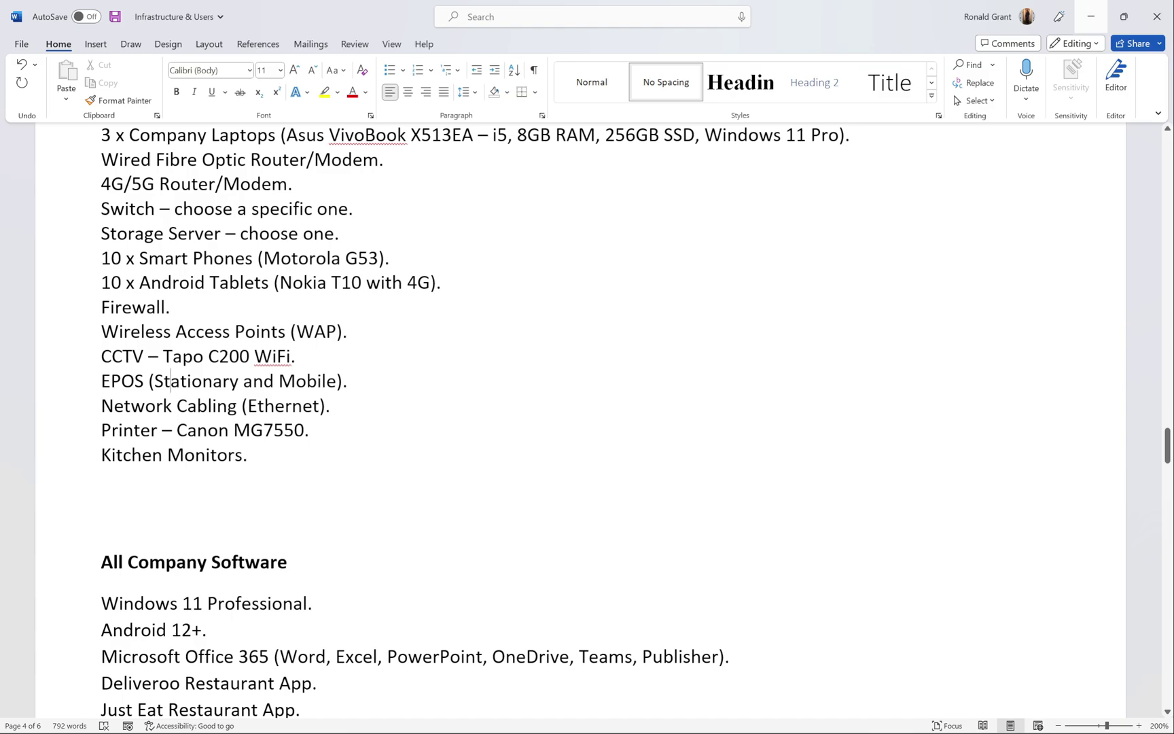
left_click_drag(310, 429, 102, 429)
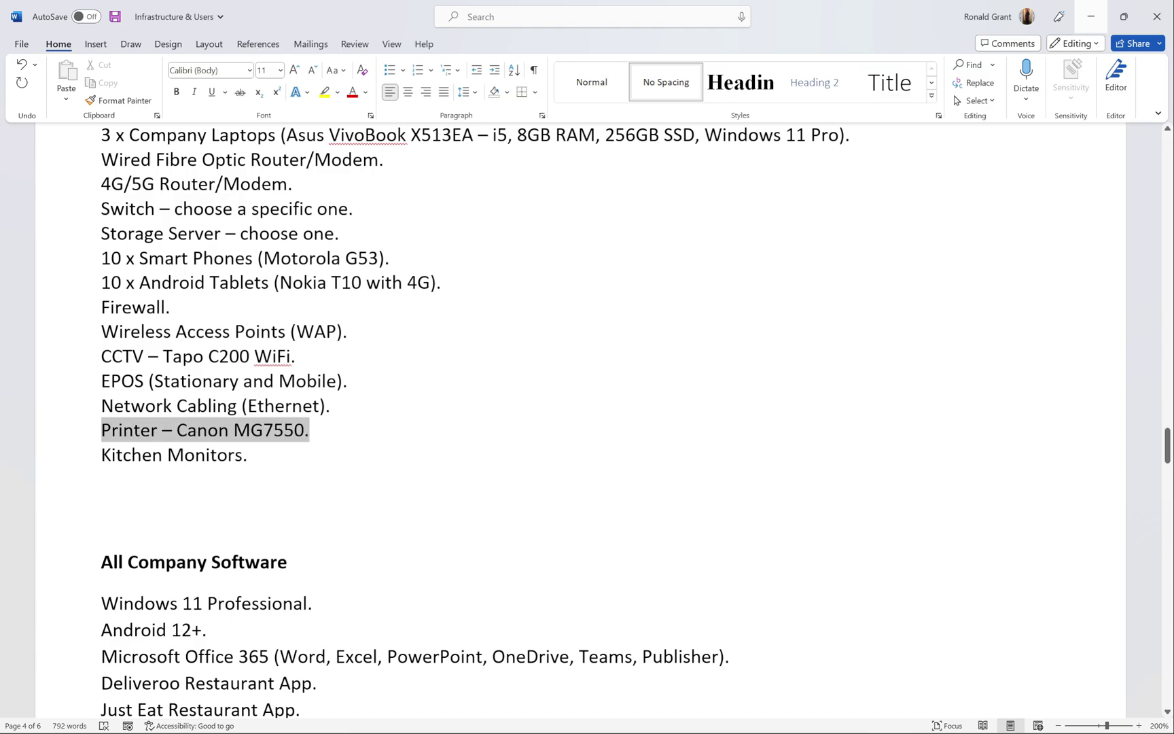
left_click(248, 455)
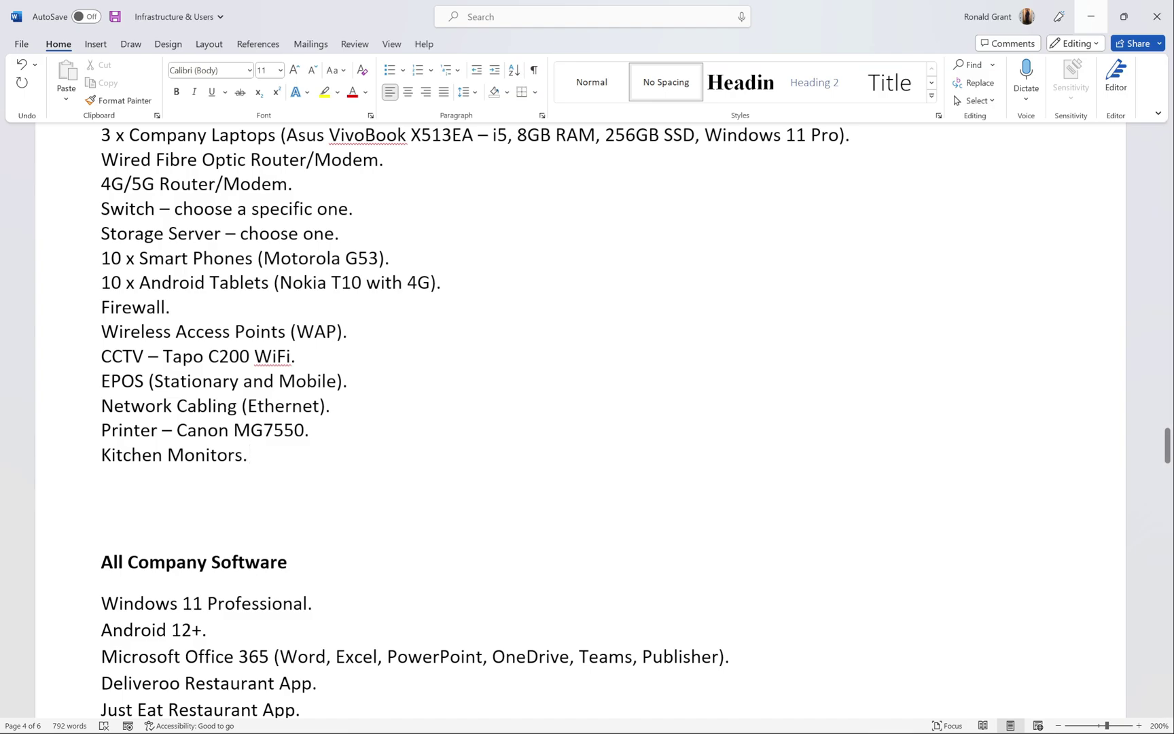
scroll(578, 435, "up", 2)
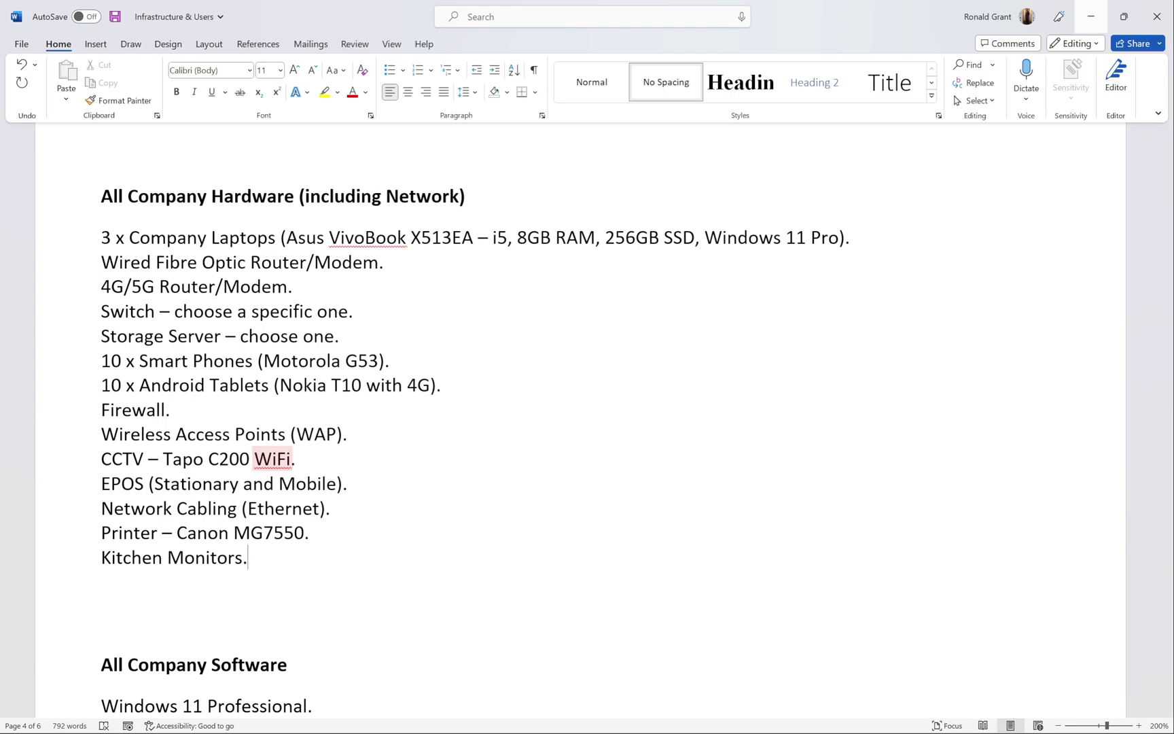
Go to the All Company Software list and review its Windows 11 Professional and Android 12+ entries.
scroll(577, 421, "down", 3)
scroll(578, 421, "down", 5)
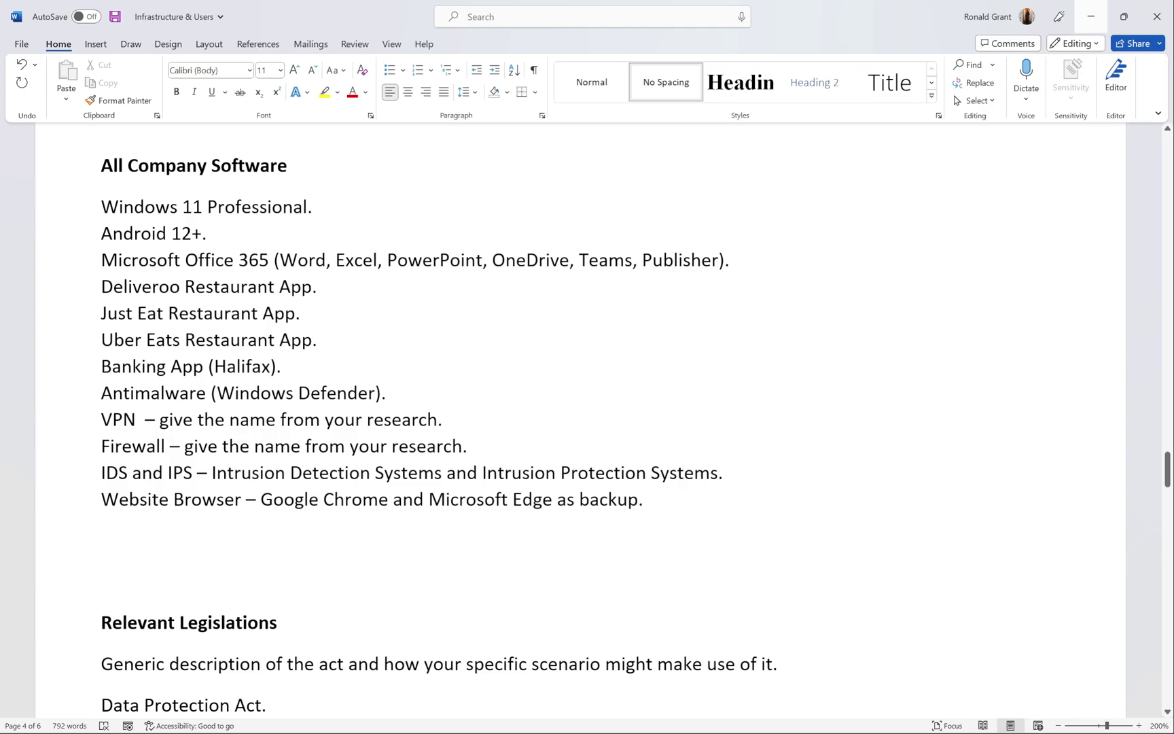
left_click(643, 499)
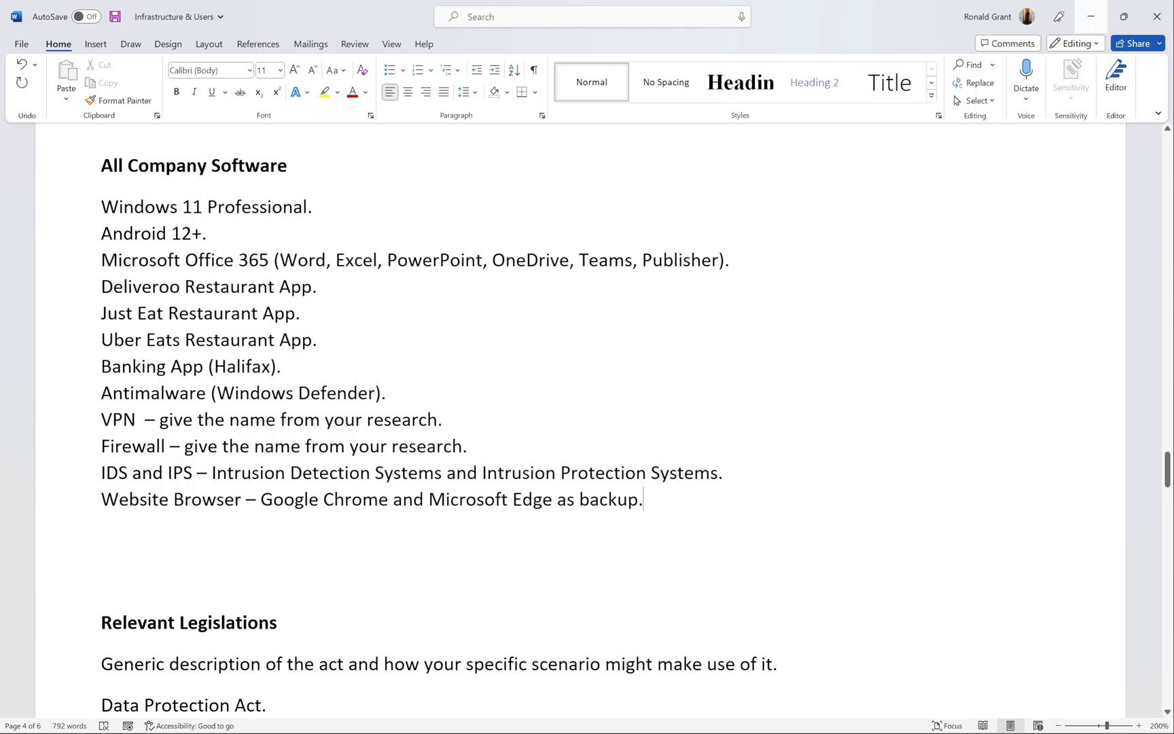
left_click(206, 233)
left_click(312, 207)
left_click(207, 233)
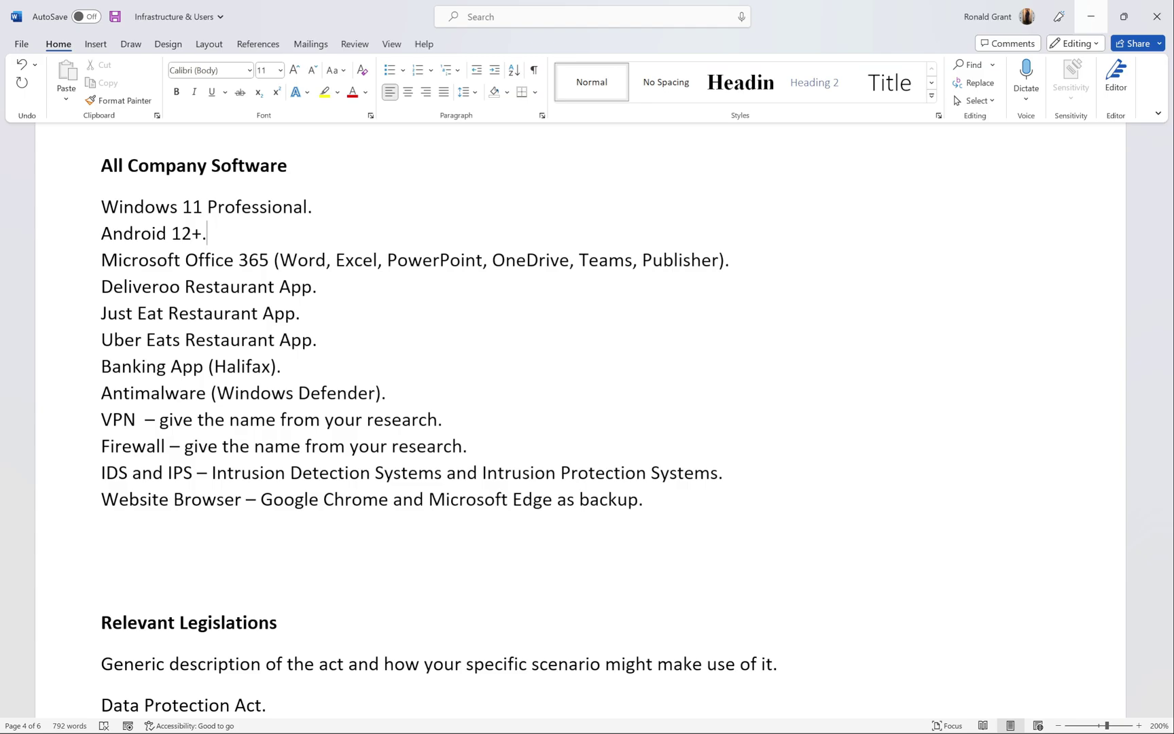
Examine the Microsoft Office 365 entry and the individual applications named in its brackets, from Word to Publisher.
left_click(157, 260)
left_click(297, 260)
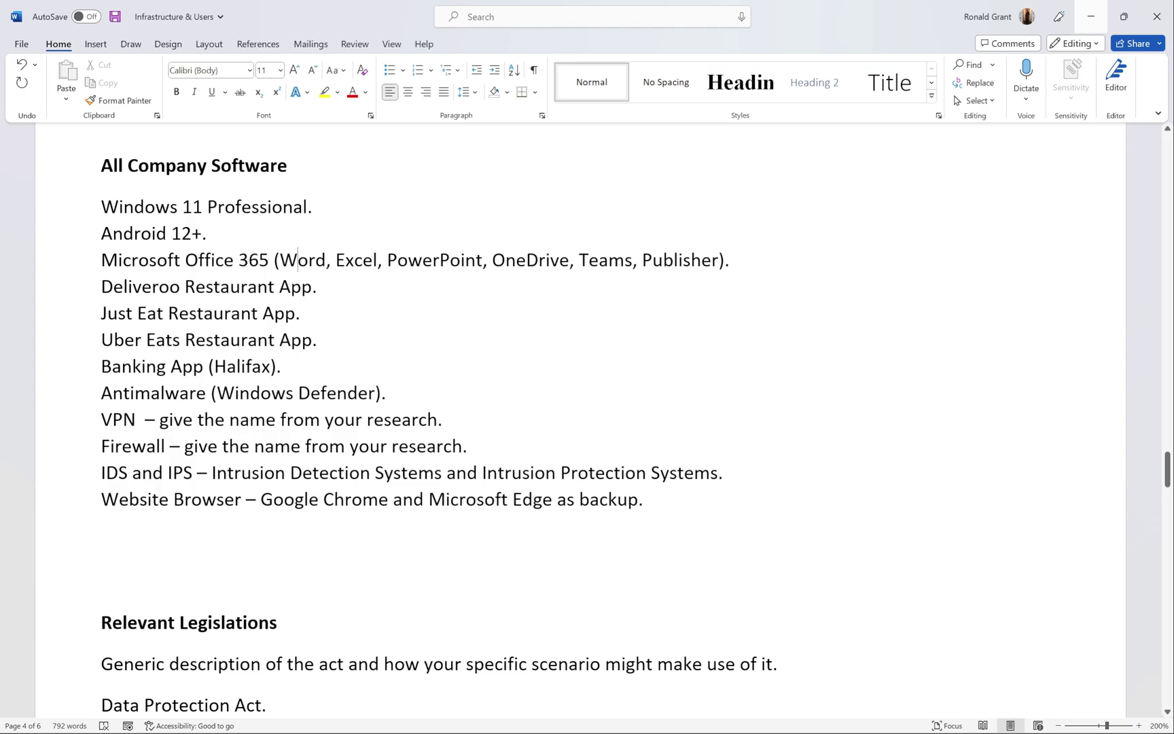
left_click(683, 259)
triple_click(297, 259)
left_click(299, 260)
double_click(354, 259)
double_click(419, 262)
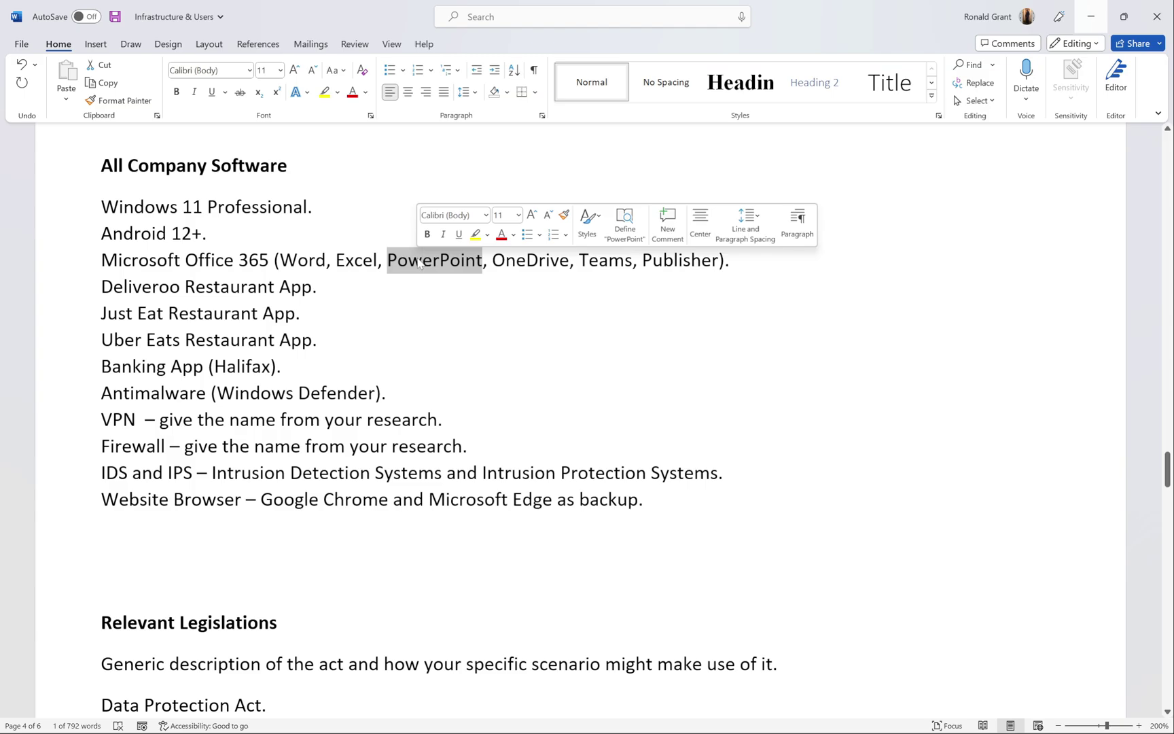
double_click(501, 262)
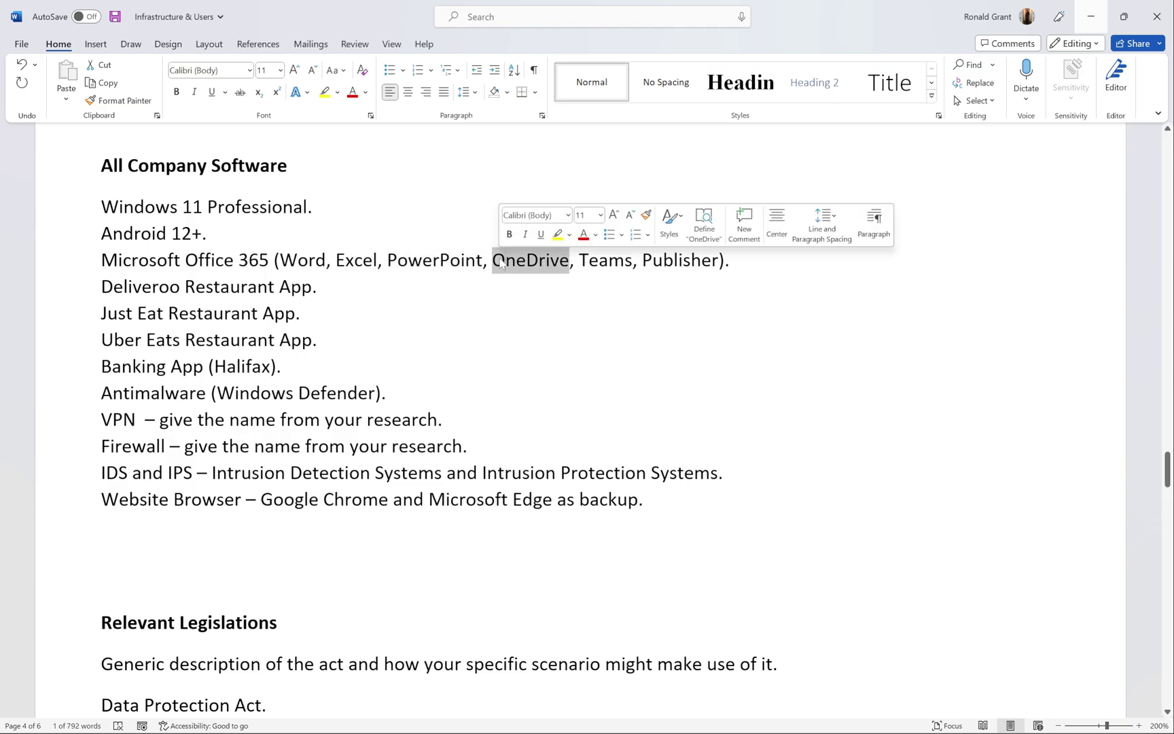
double_click(604, 264)
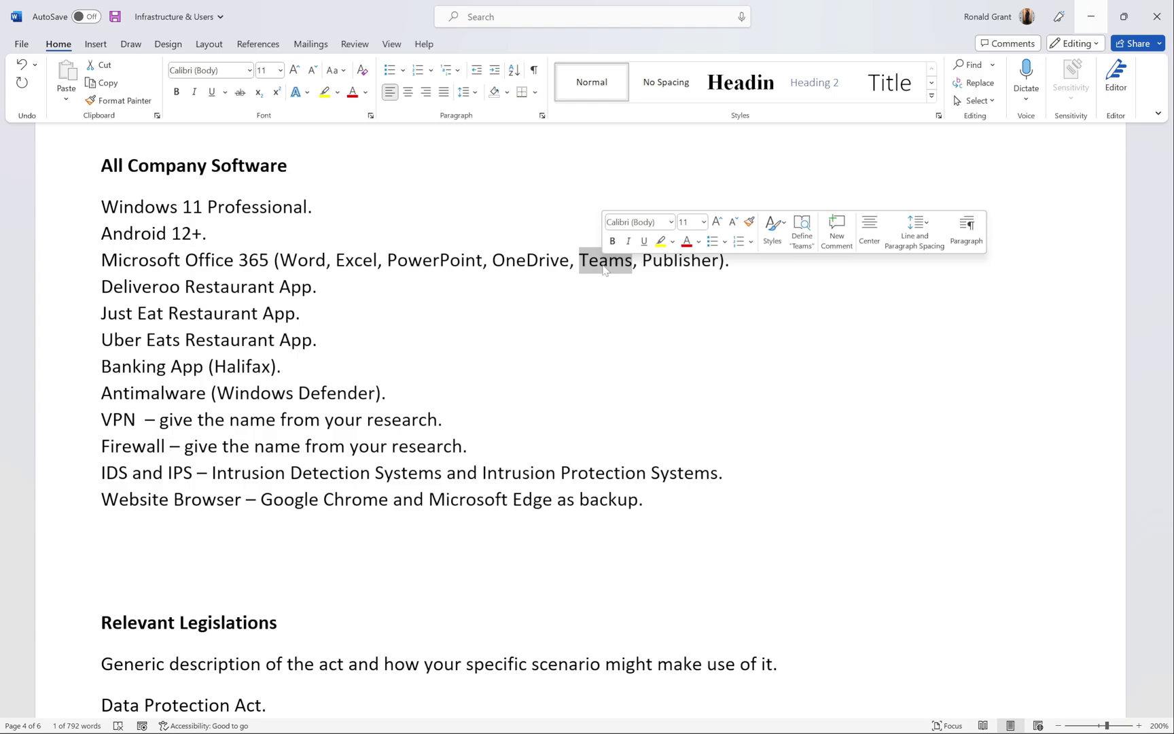
double_click(681, 262)
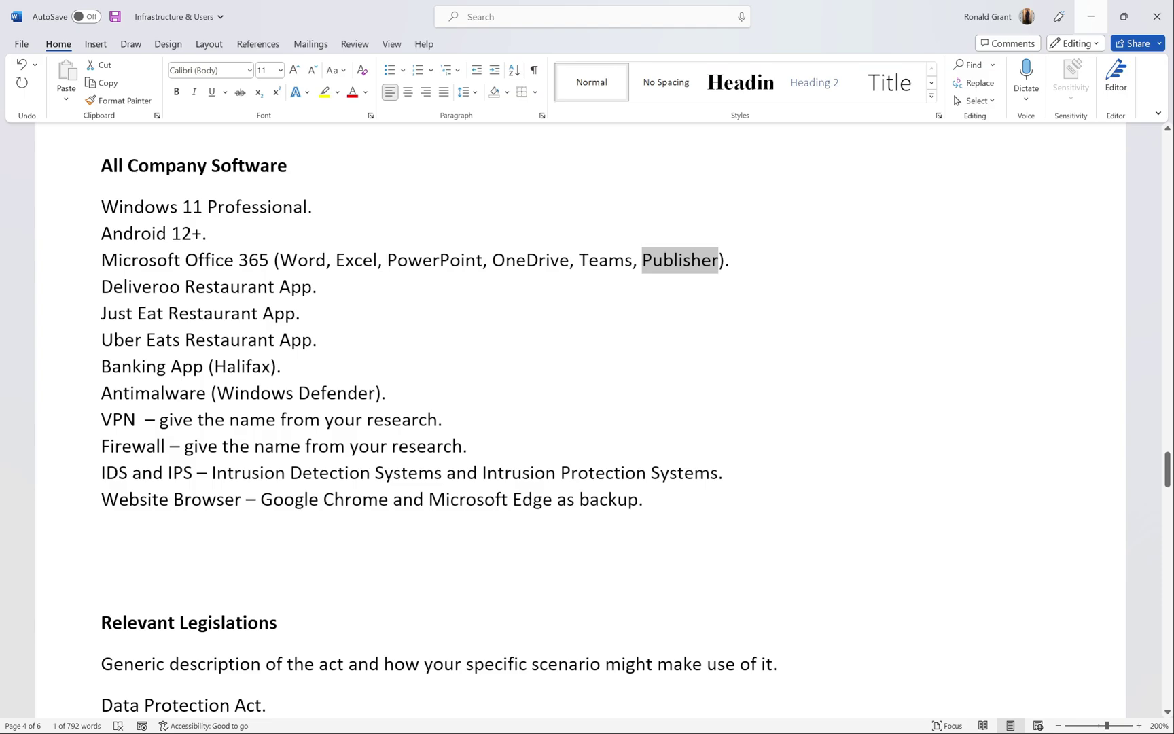
Review the restaurant delivery app, banking app and antimalware entries in the All Company Software list.
left_click_drag(102, 287, 318, 343)
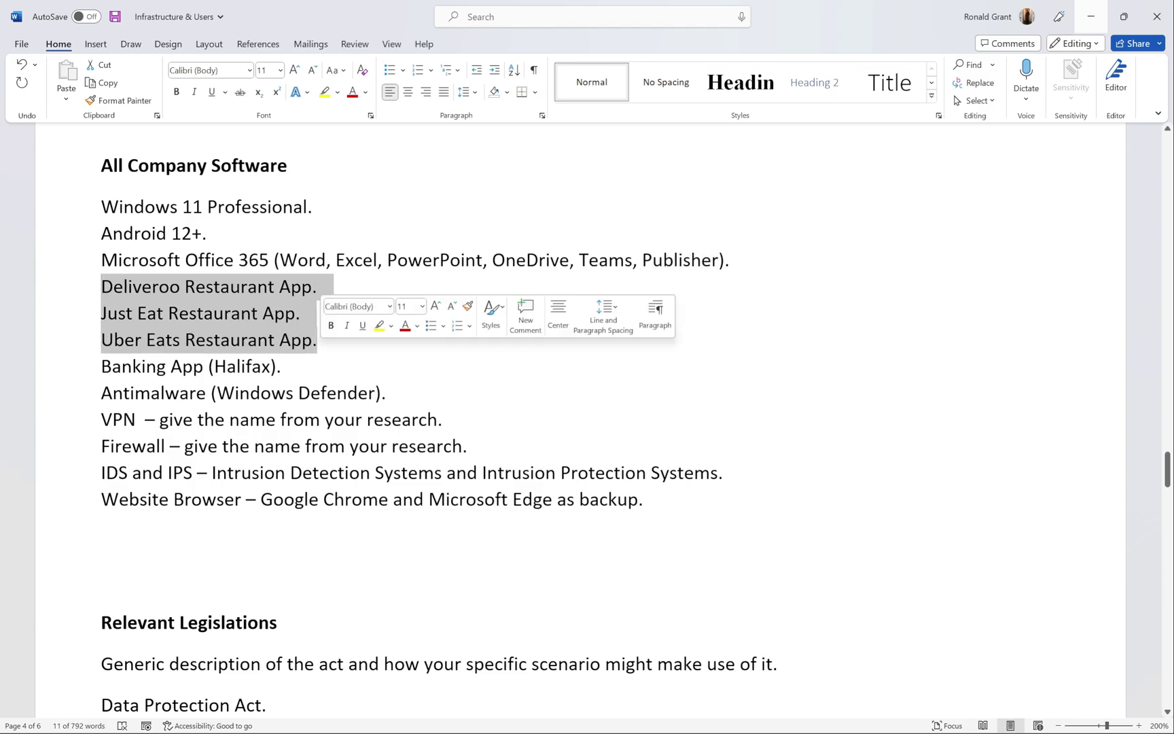
left_click(312, 347)
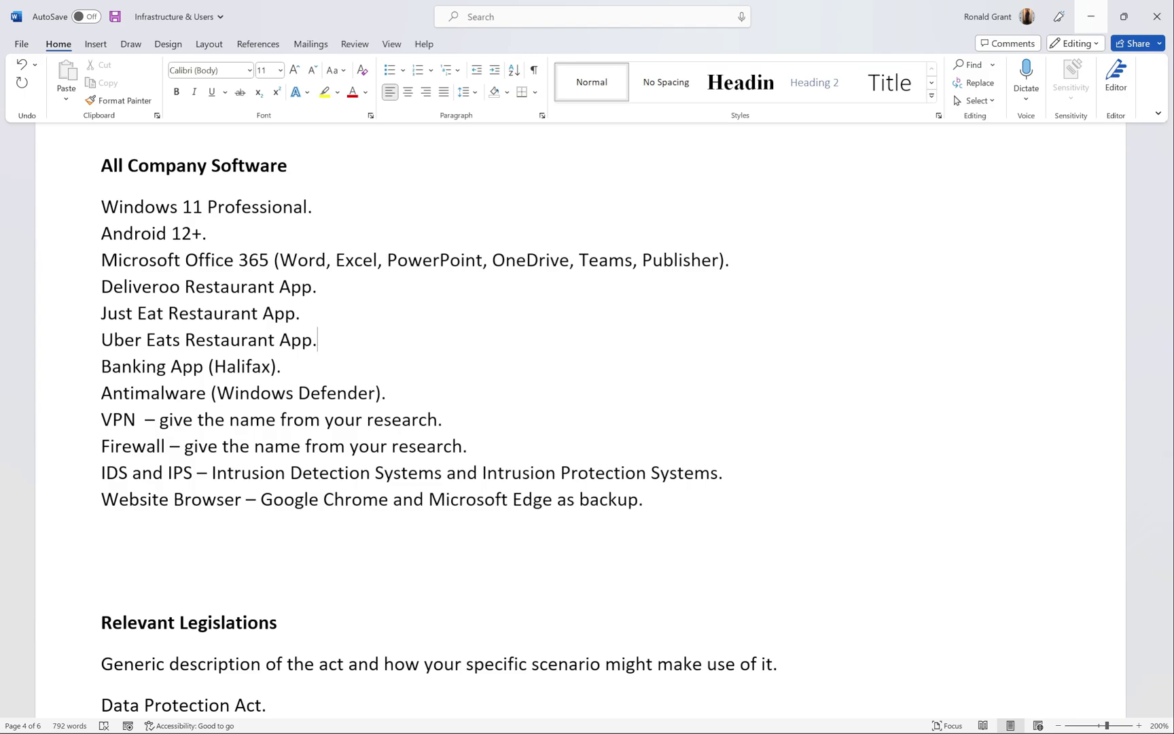
left_click_drag(281, 367, 116, 379)
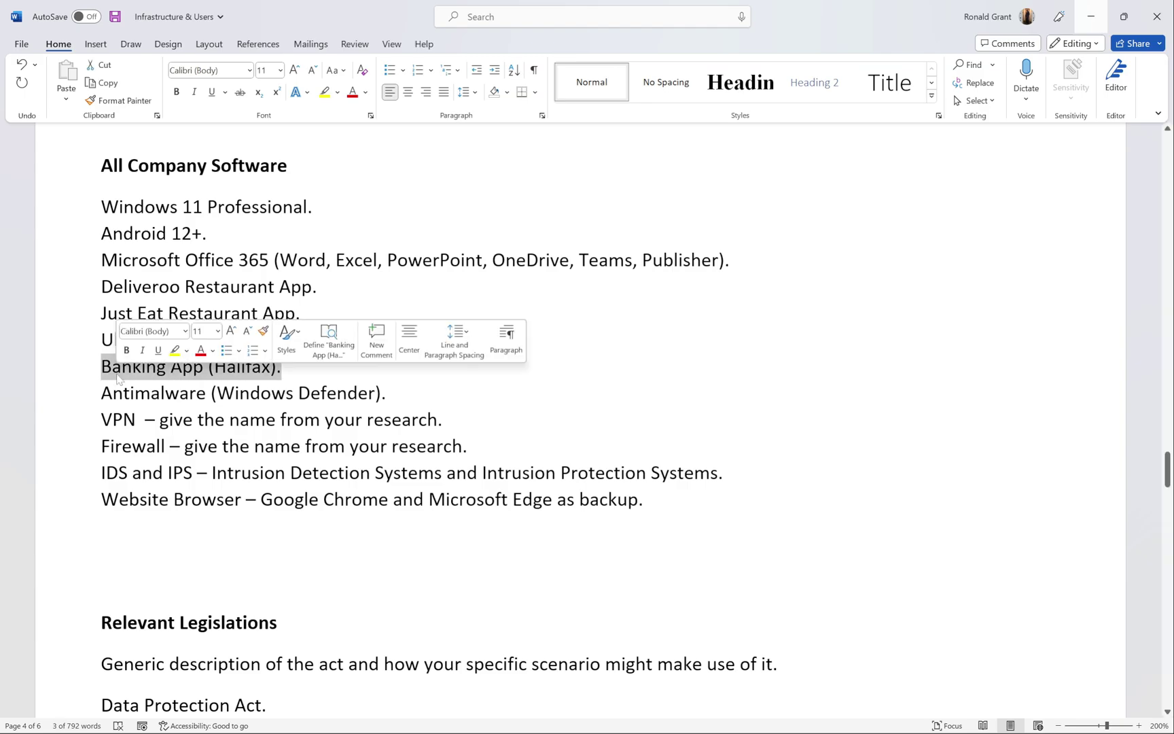
left_click(161, 393)
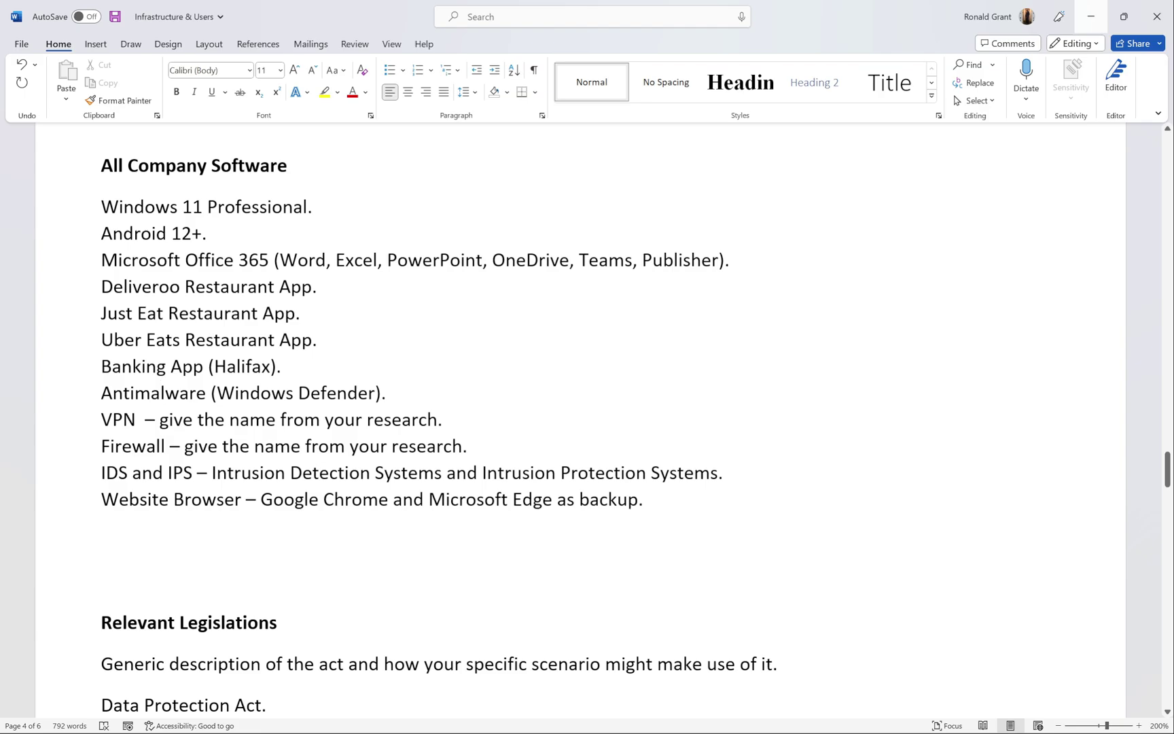
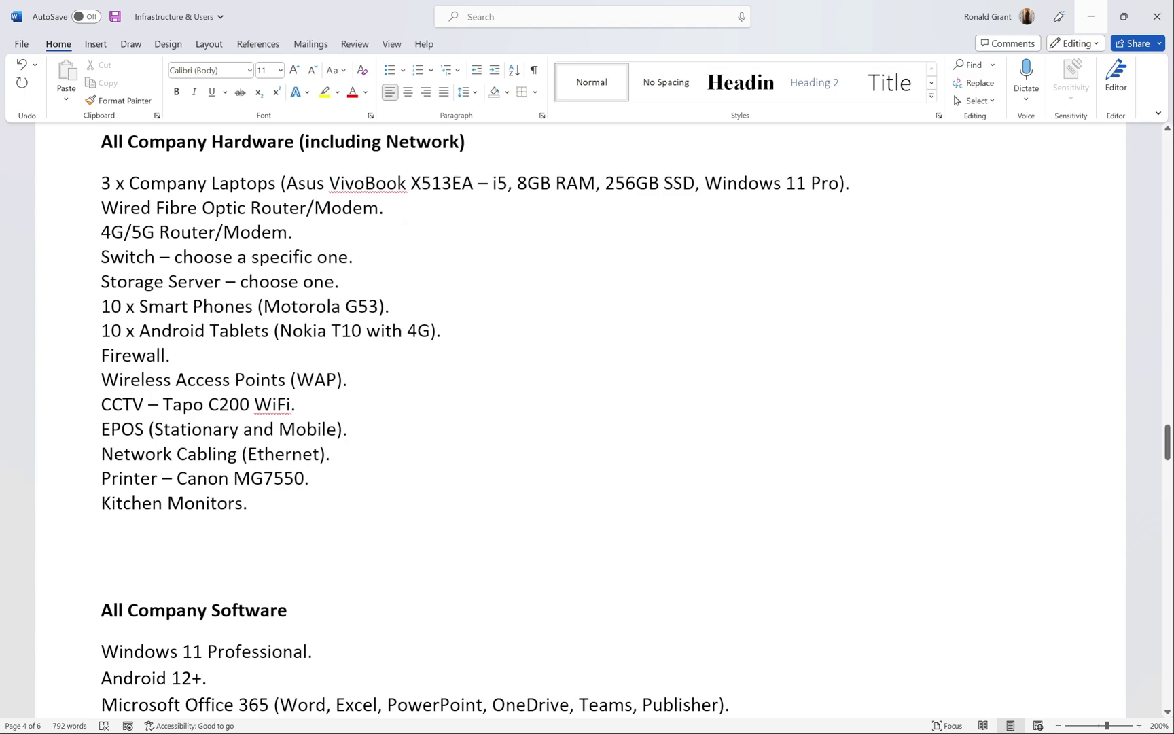
Compare the Firewall entry in the All Company Hardware list with the Firewall entry in the All Company Software list.
double_click(145, 354)
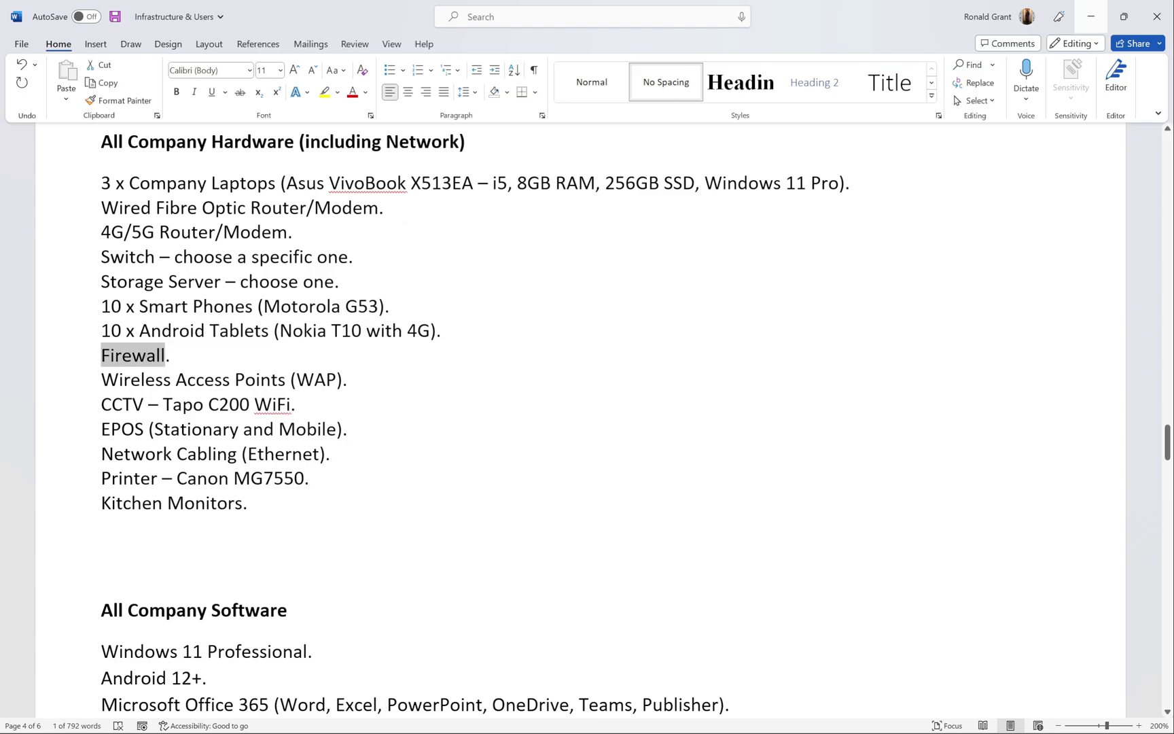
left_click(133, 365)
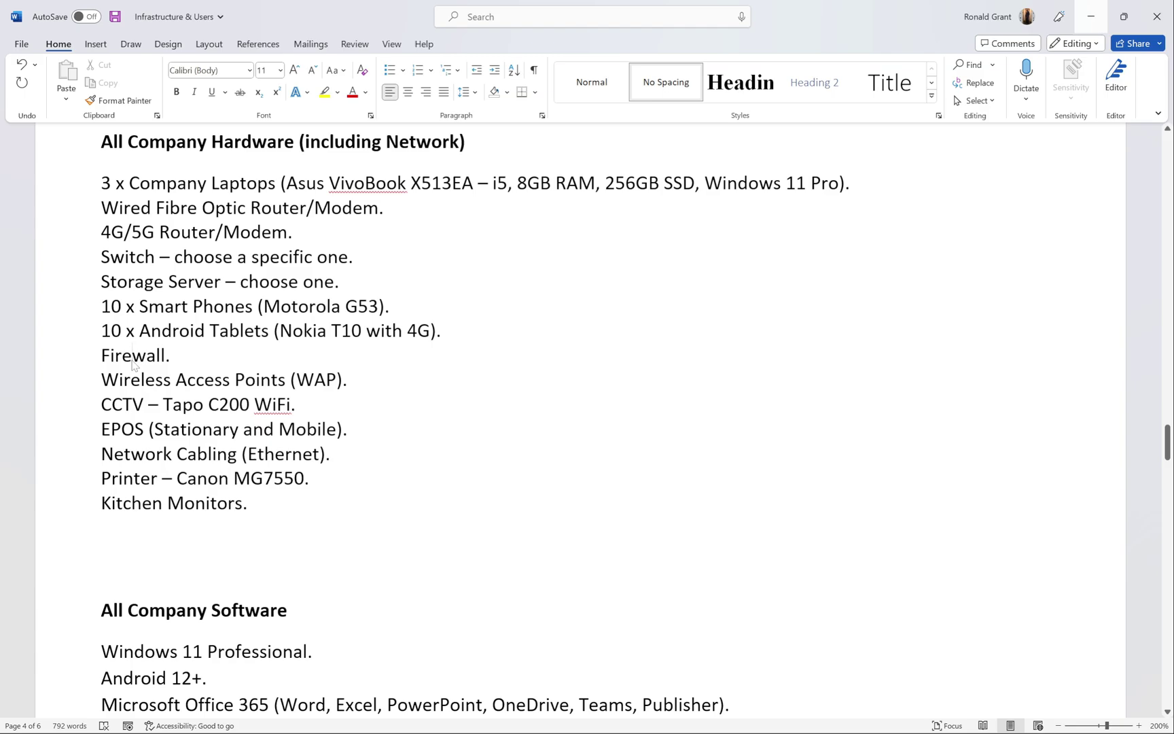
scroll(135, 366, "down", 5)
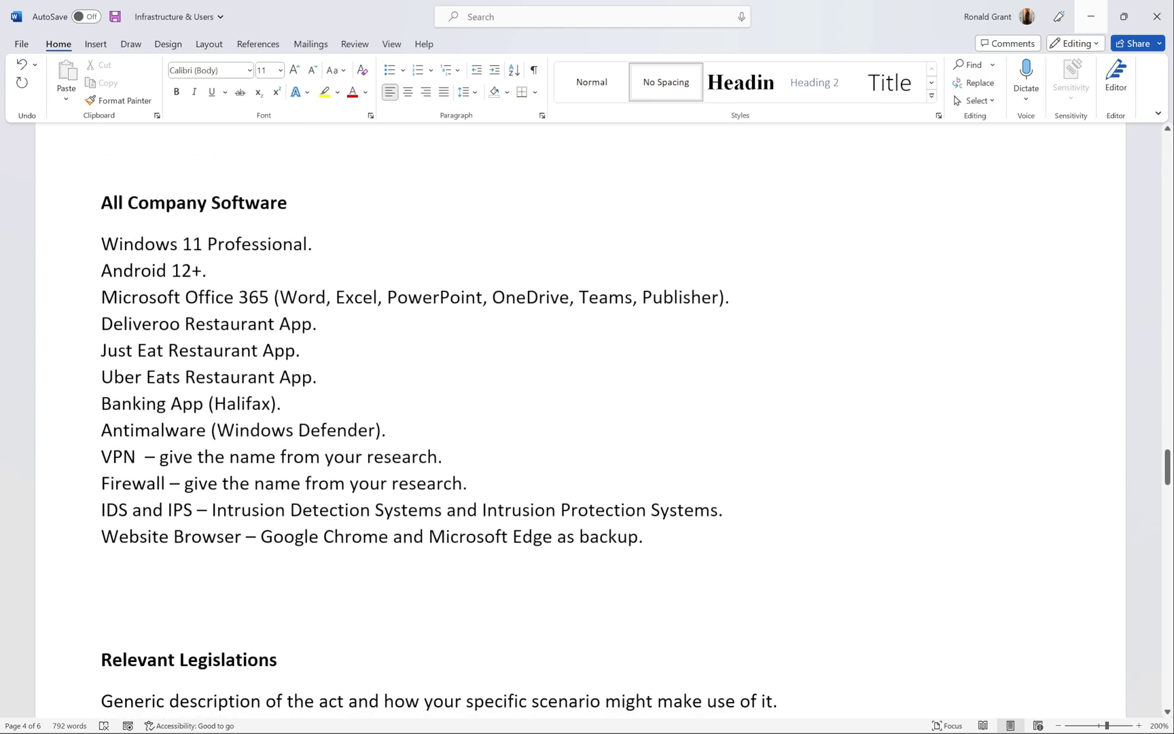
double_click(133, 483)
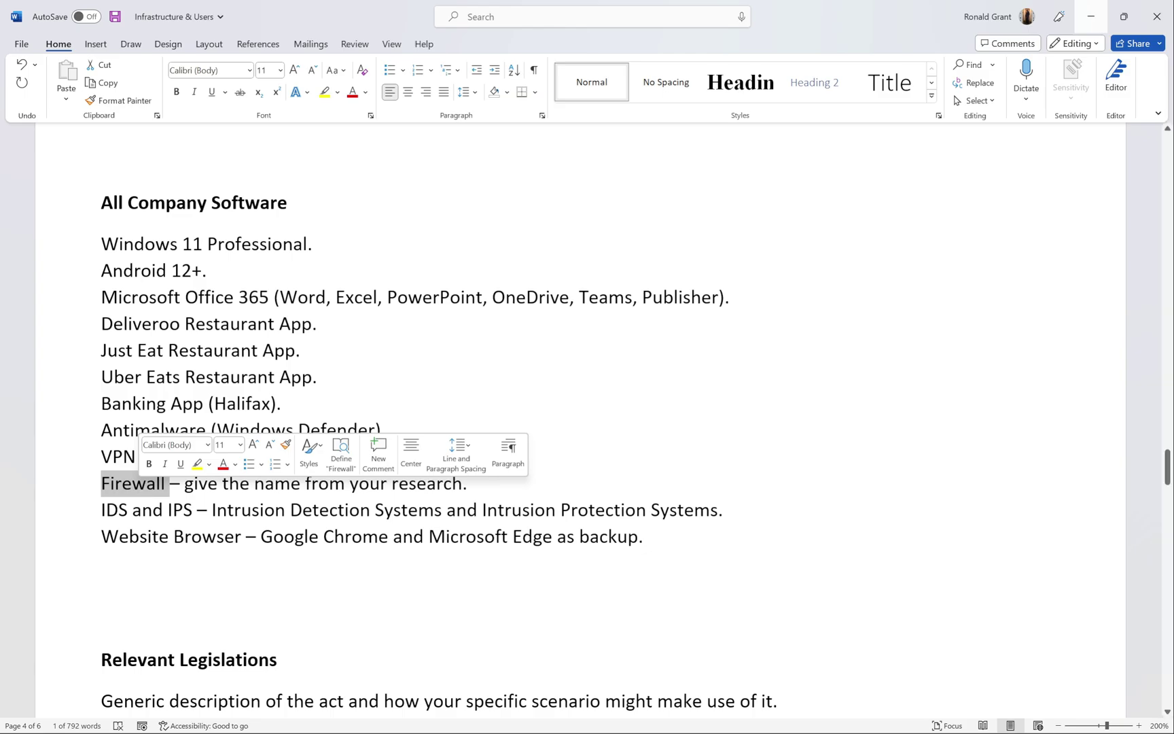
left_click(150, 486)
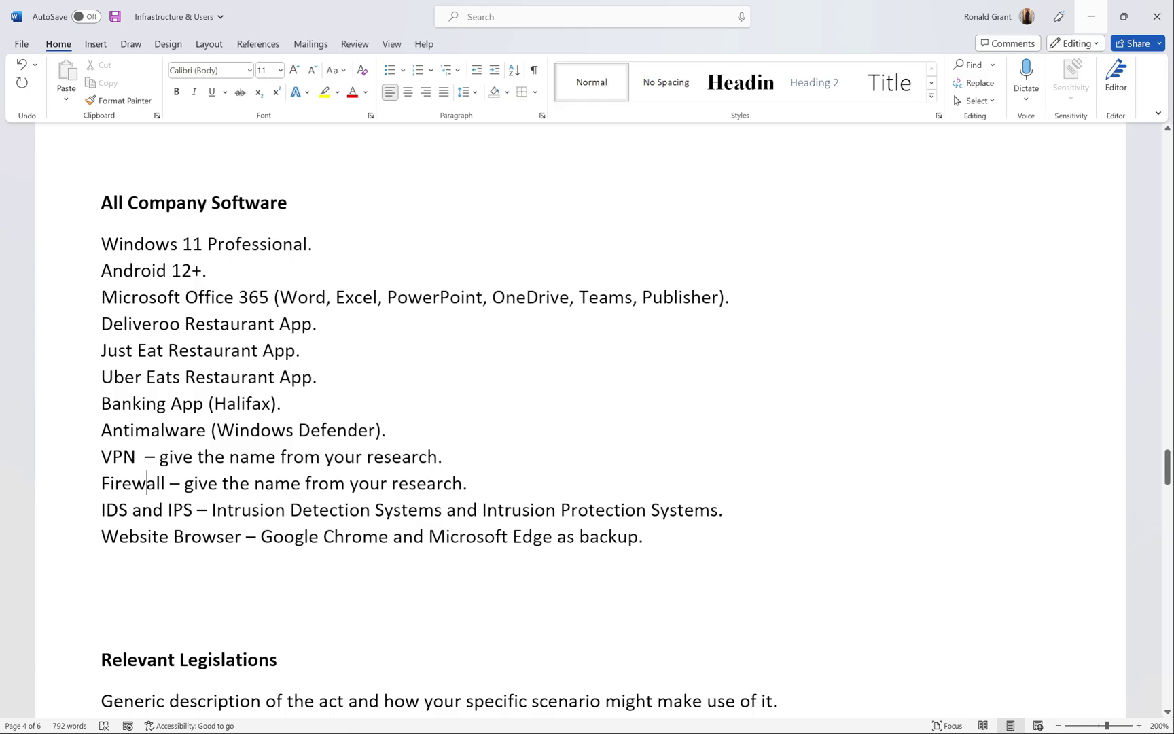
Examine the IDS and IPS entry in the All Company Software list, including the full names of both systems.
left_click(302, 510)
double_click(153, 509)
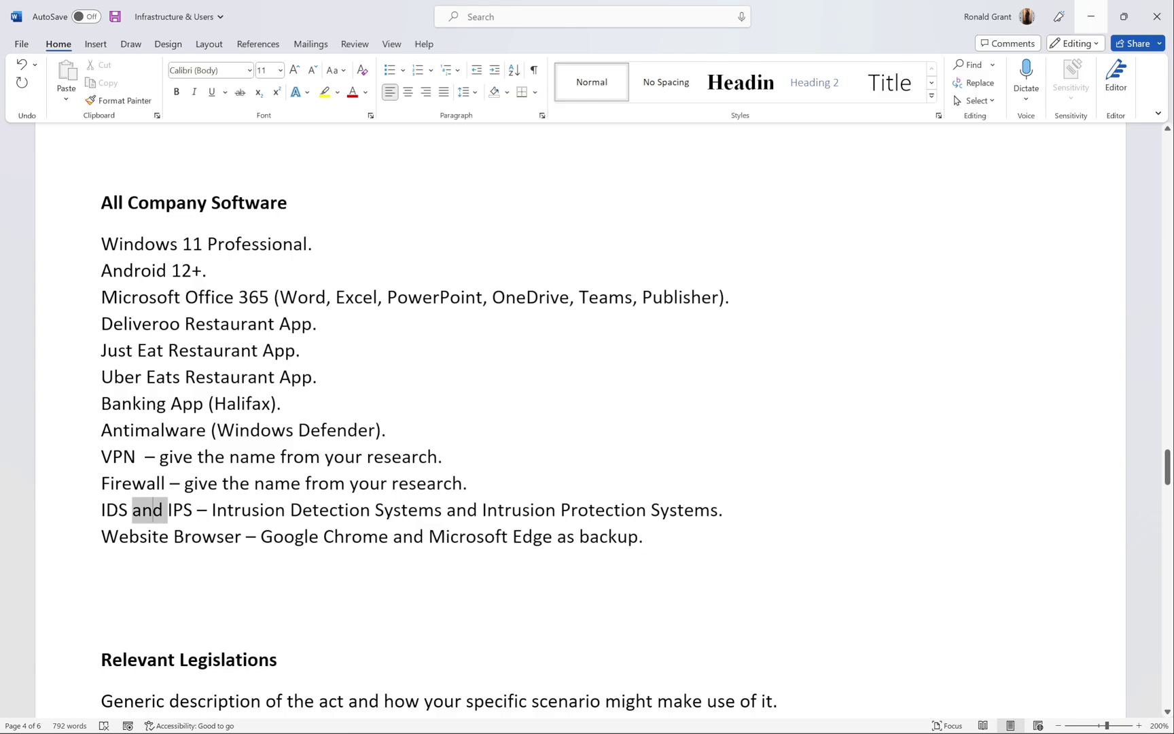
left_click(162, 509)
left_click(158, 510)
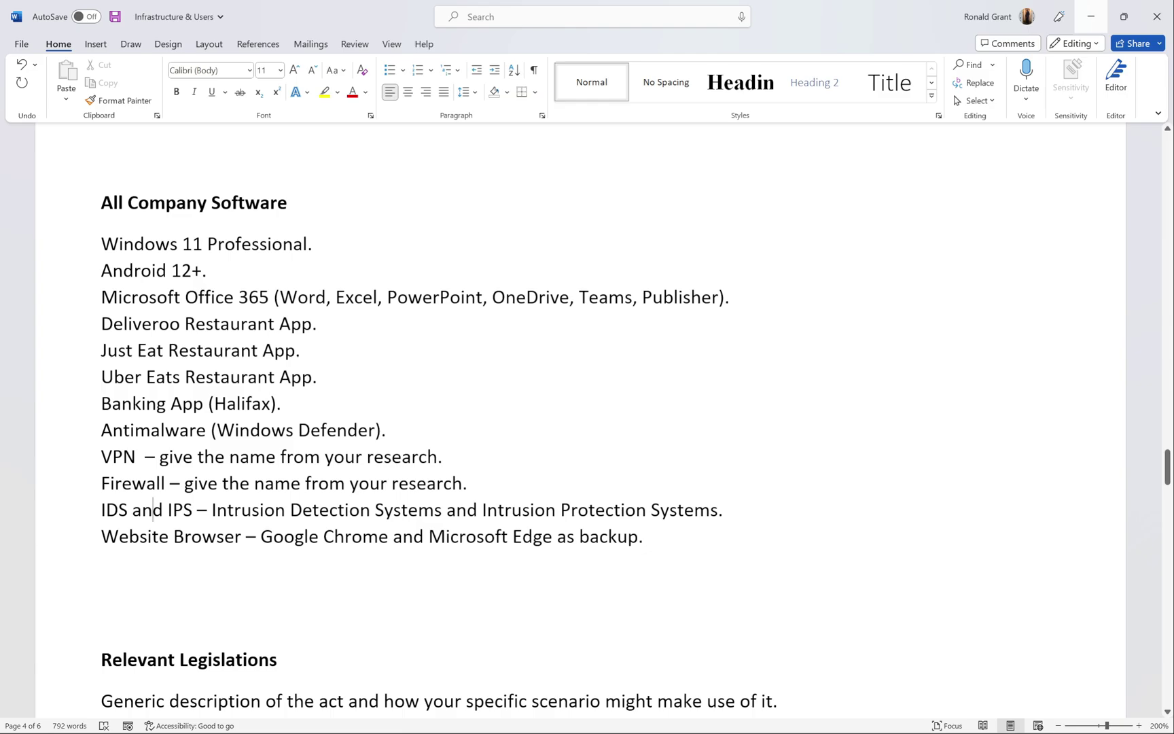
triple_click(224, 510)
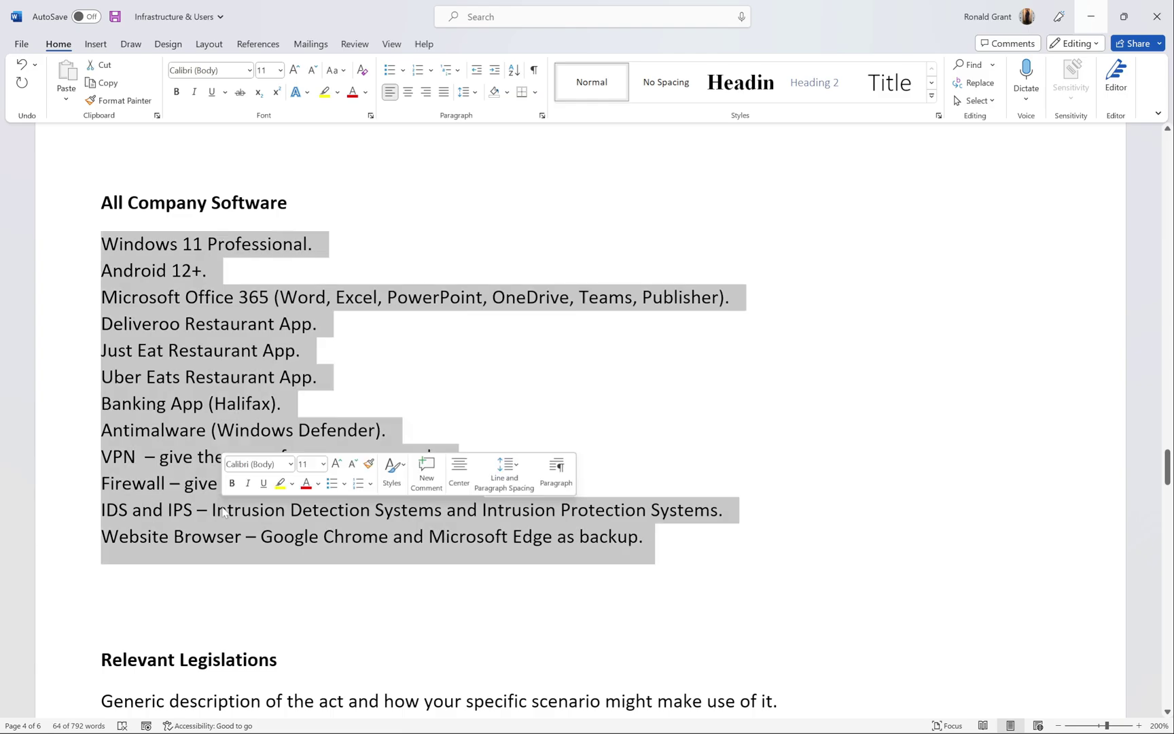
left_click(224, 511)
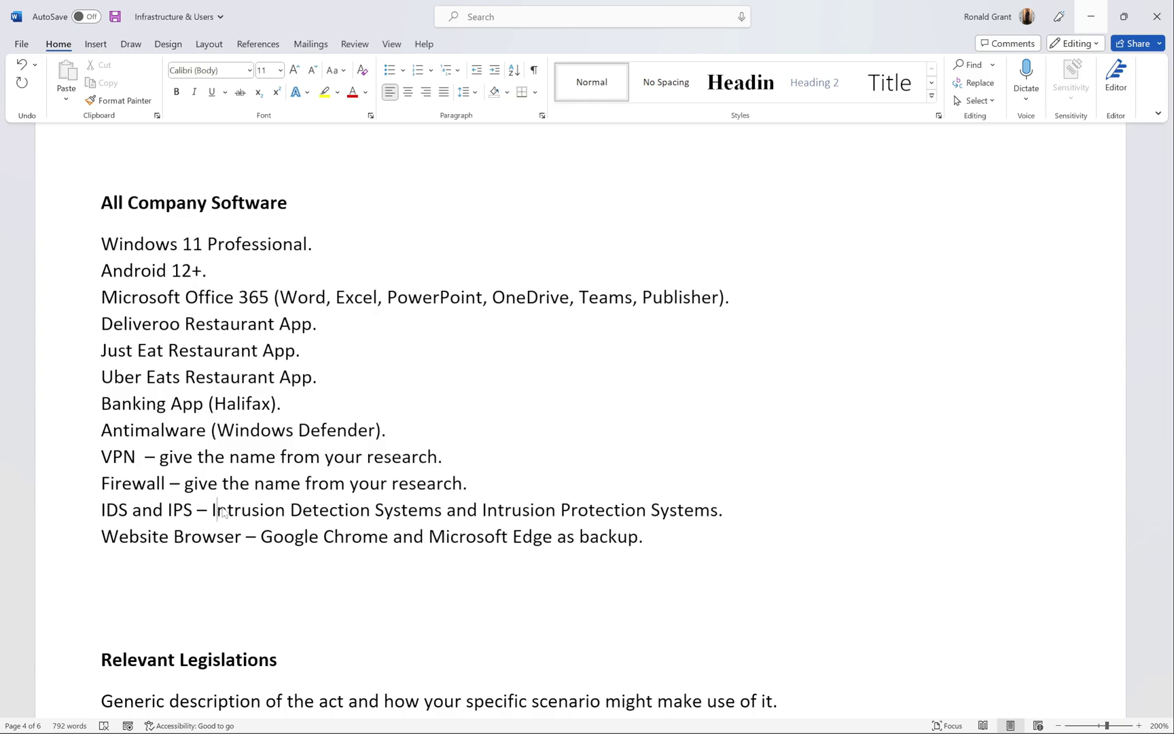
left_click(264, 510)
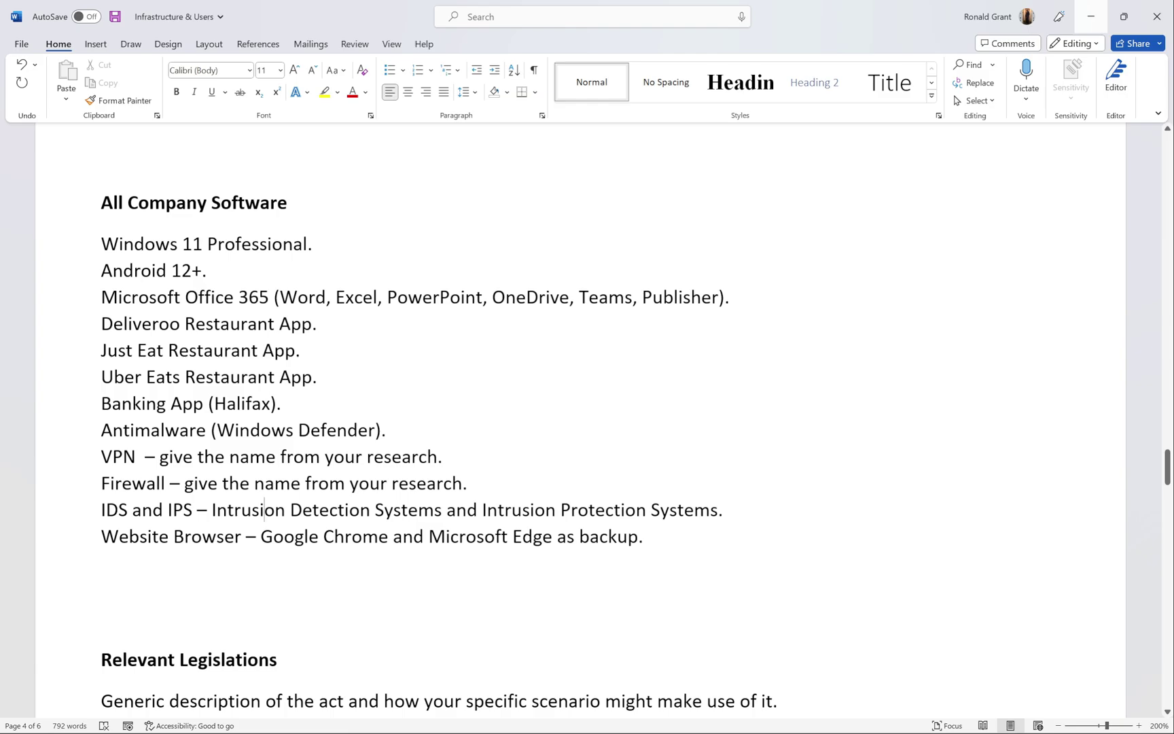
Review the Website Browser entry at the end of the software list, covering Google Chrome and Microsoft Edge as backup.
scroll(586, 421, "down", 1)
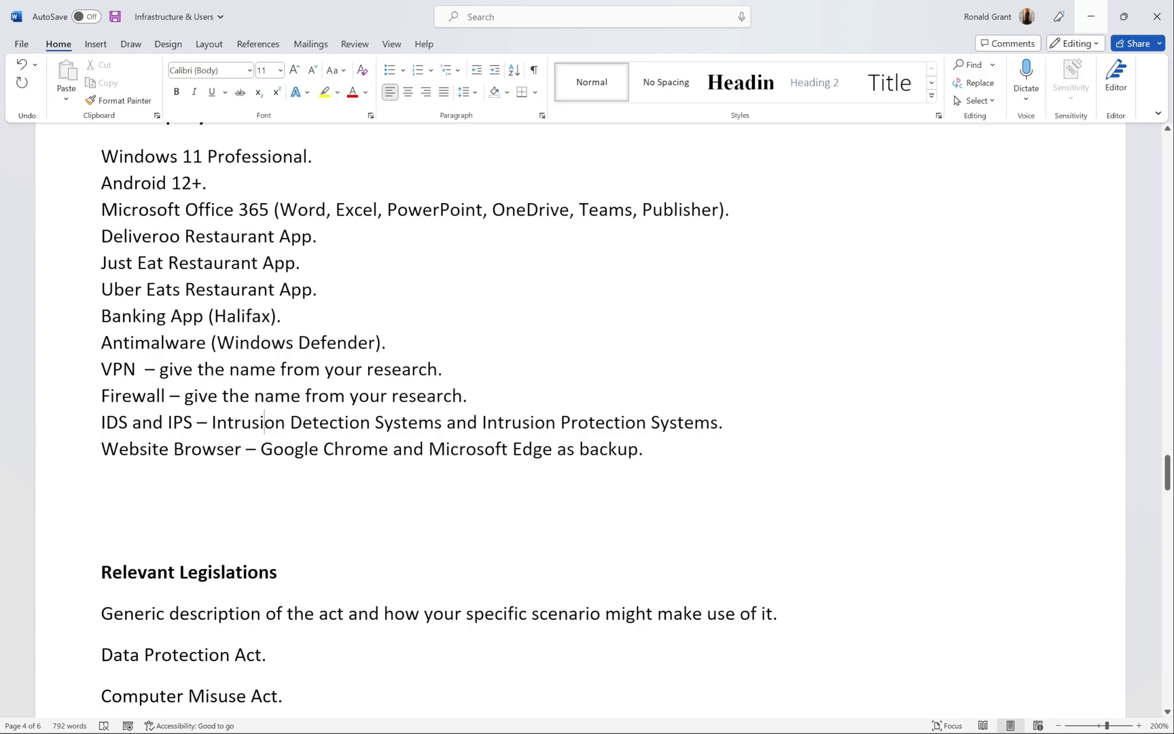
left_click_drag(261, 450, 393, 452)
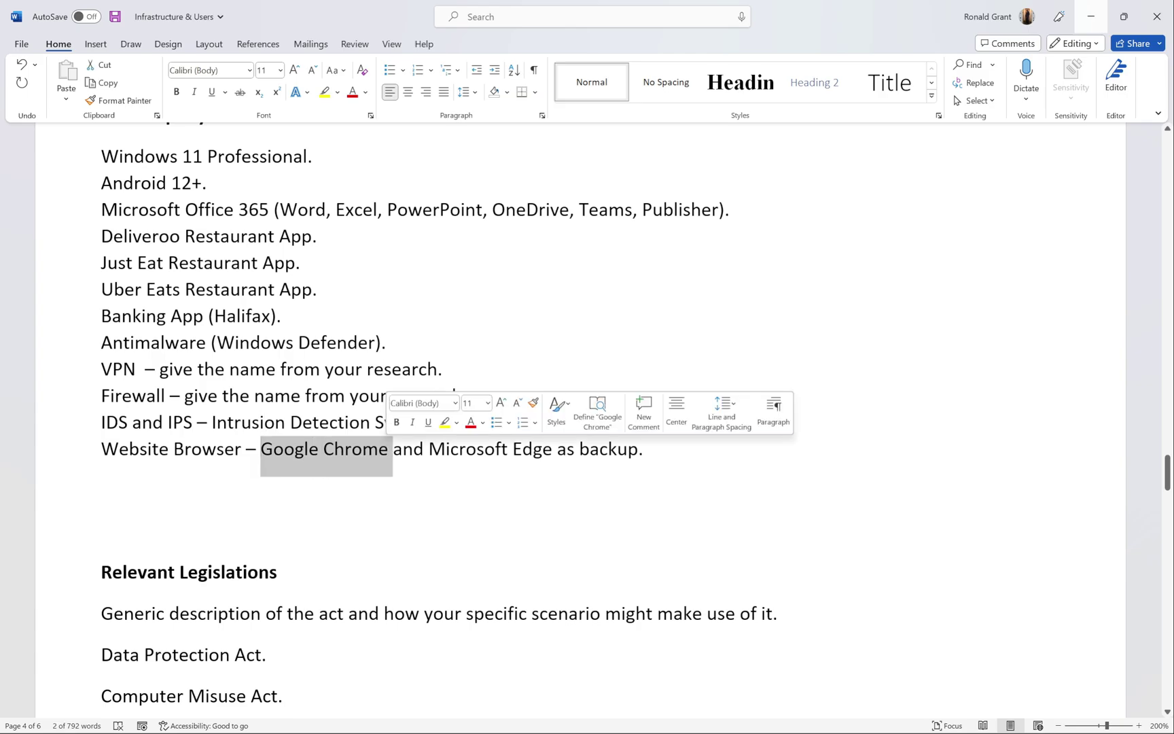
left_click(428, 450)
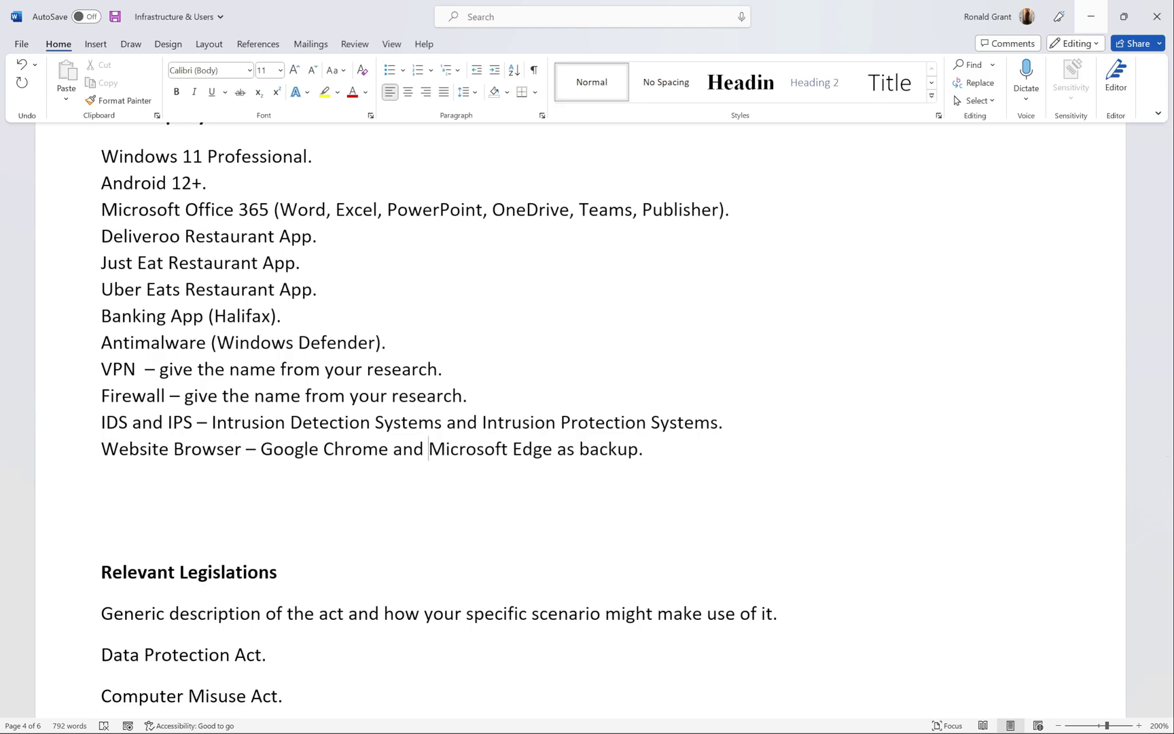
Review the Relevant Legislations section and its three acts against the company hardware and software lists above it.
scroll(578, 408, "down", 5)
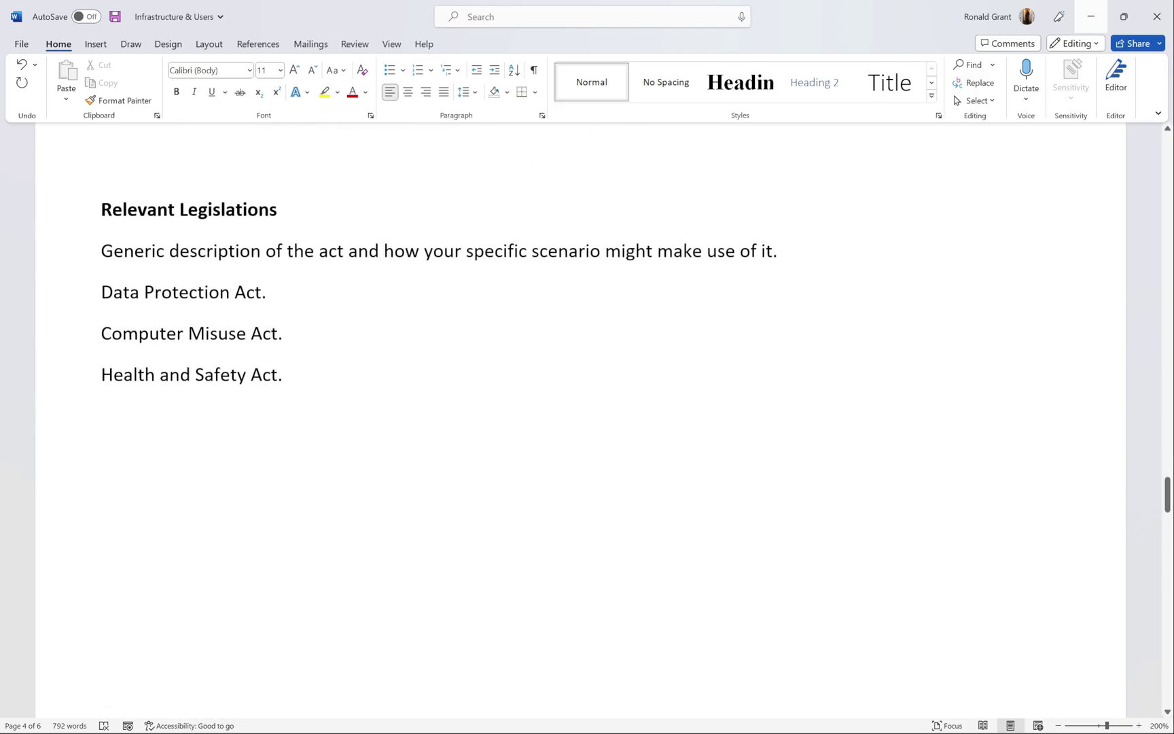
scroll(578, 408, "up", 12)
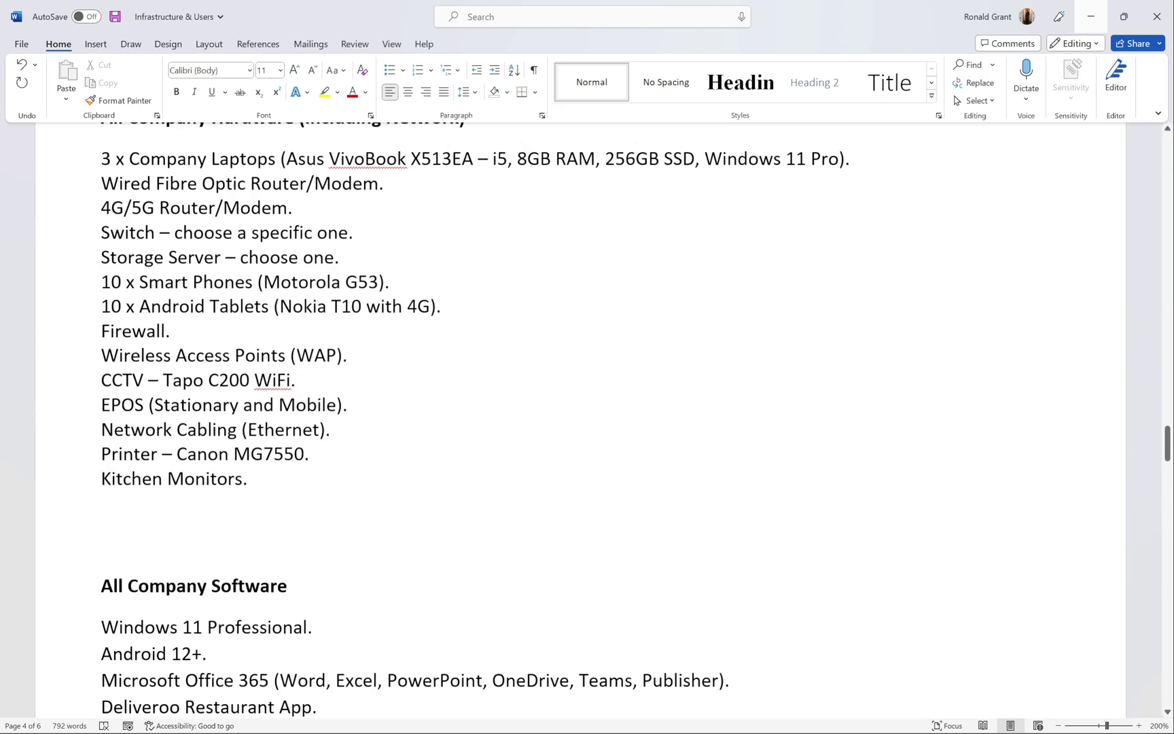
scroll(577, 408, "down", 12)
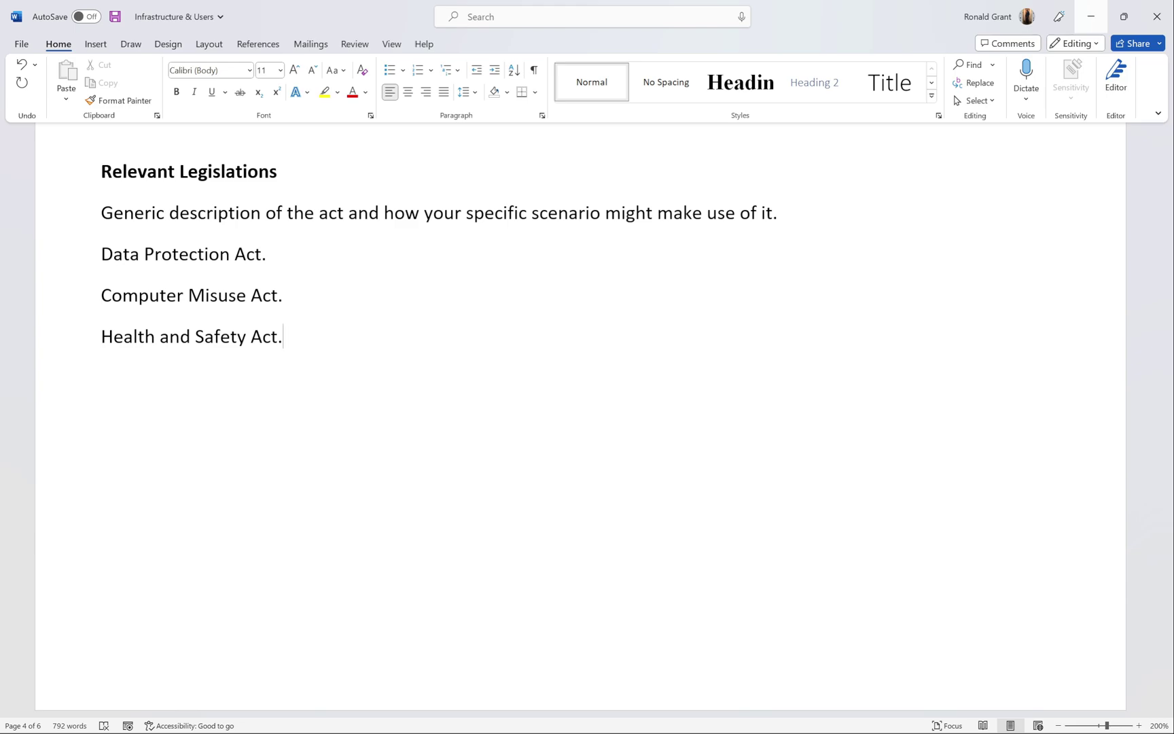
left_click(267, 254)
scroll(580, 421, "down", 8)
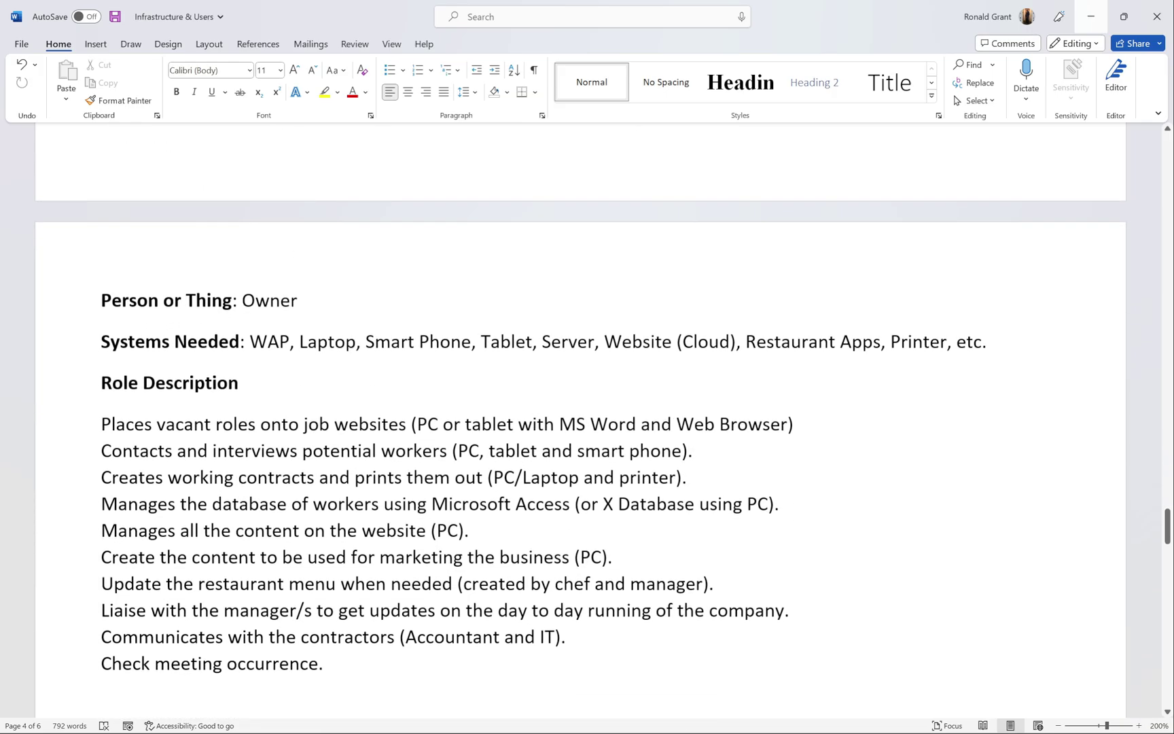
scroll(581, 421, "up", 8)
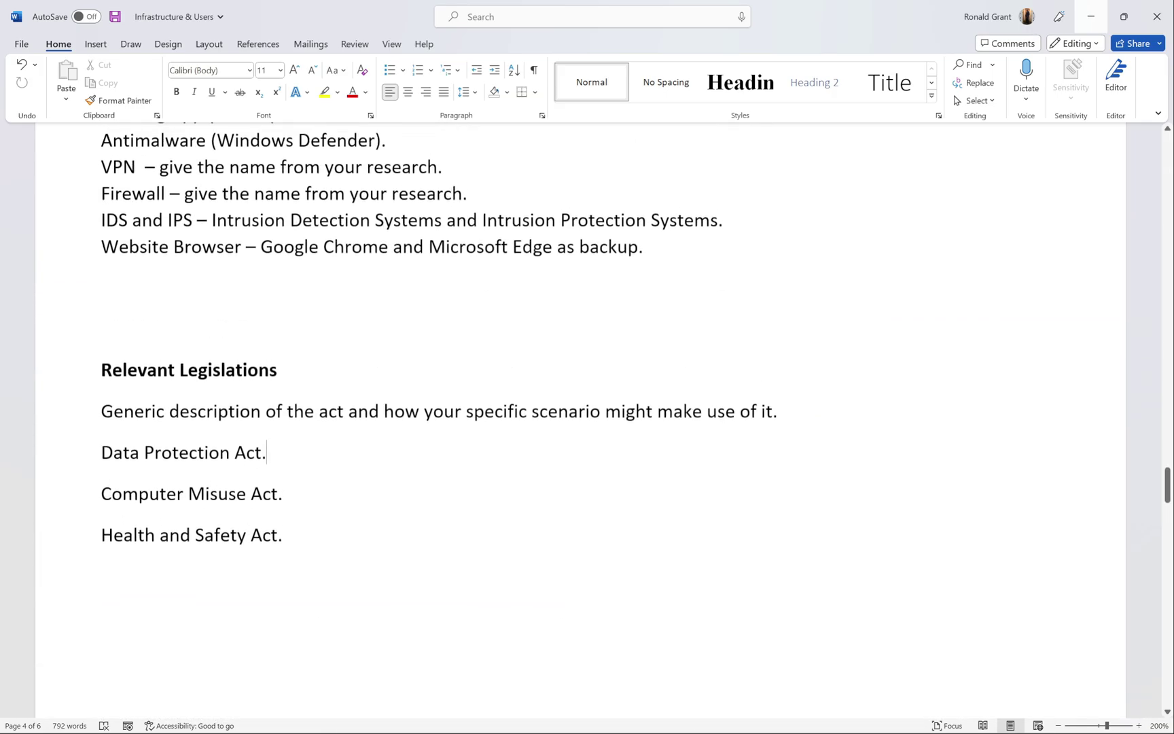
scroll(580, 421, "up", 10)
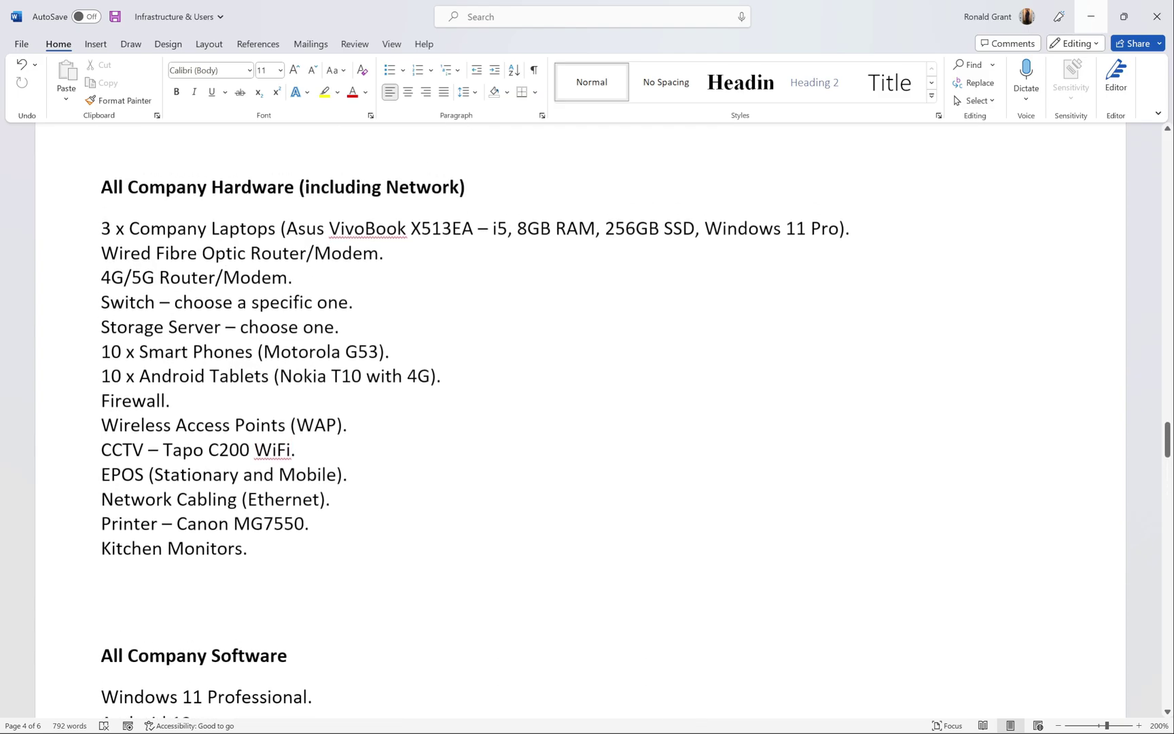
scroll(580, 421, "down", 10)
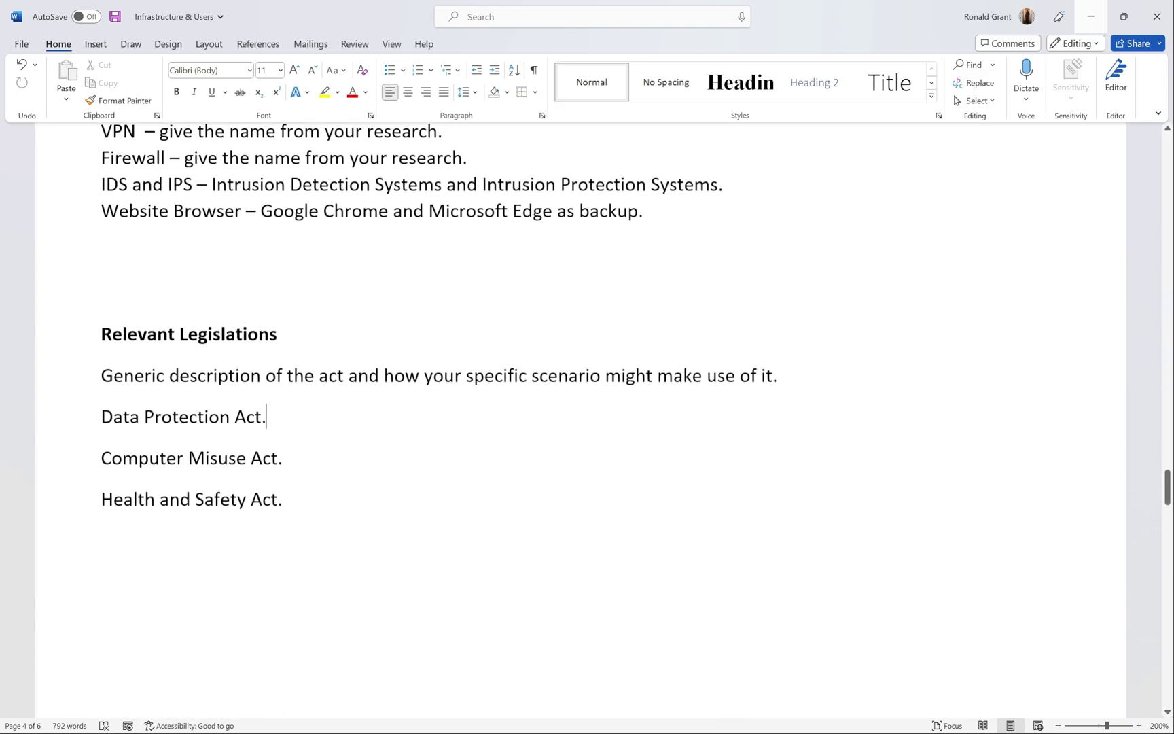
left_click(321, 491)
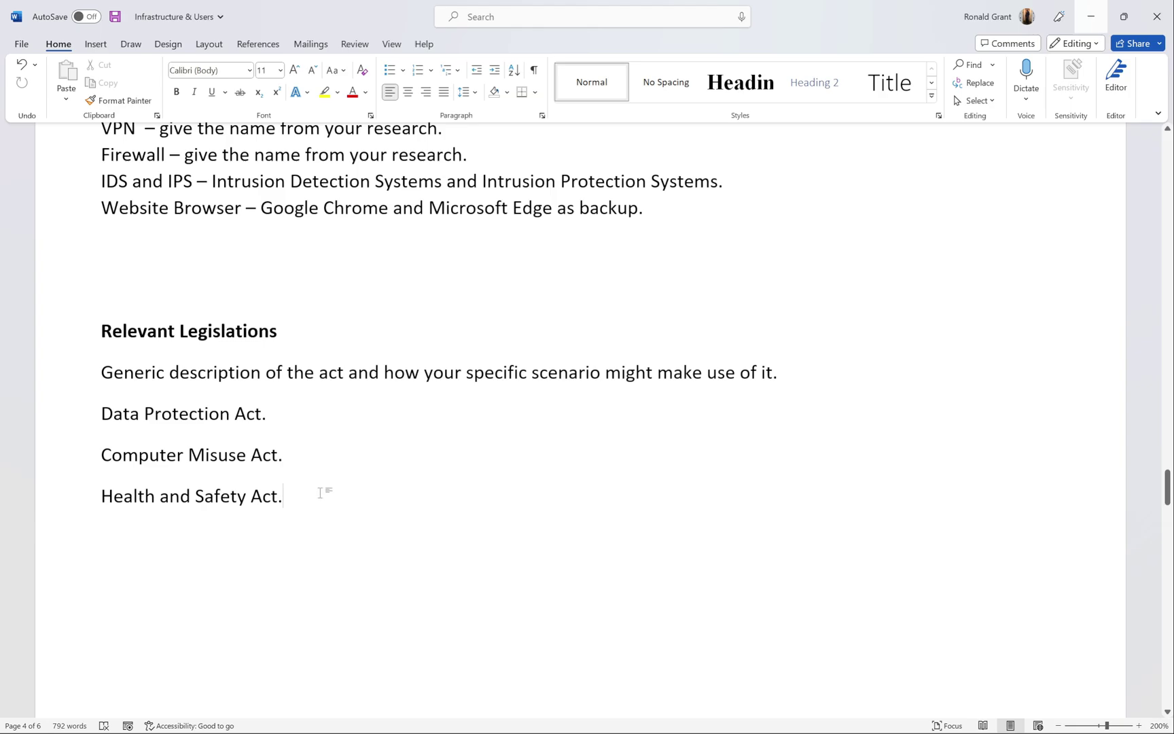
scroll(322, 492, "down", 8)
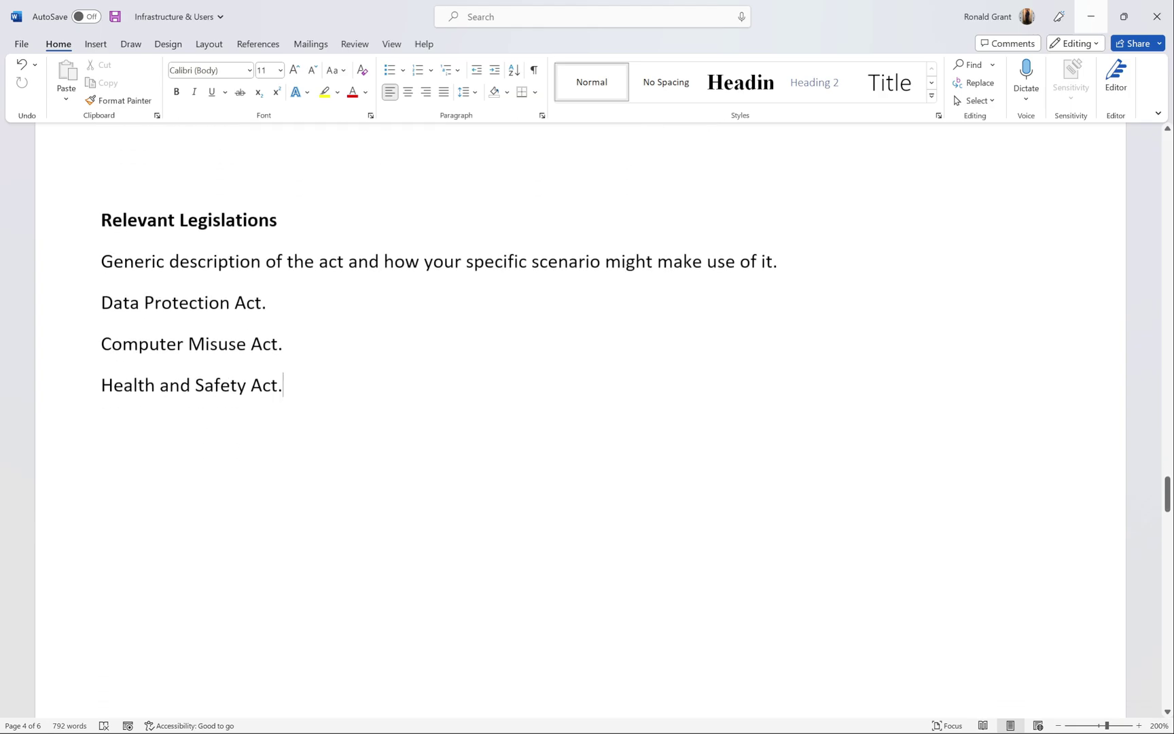
Go to the Owner entry after the legislations and examine its Person or Thing and Systems Needed lines.
scroll(580, 421, "down", 2)
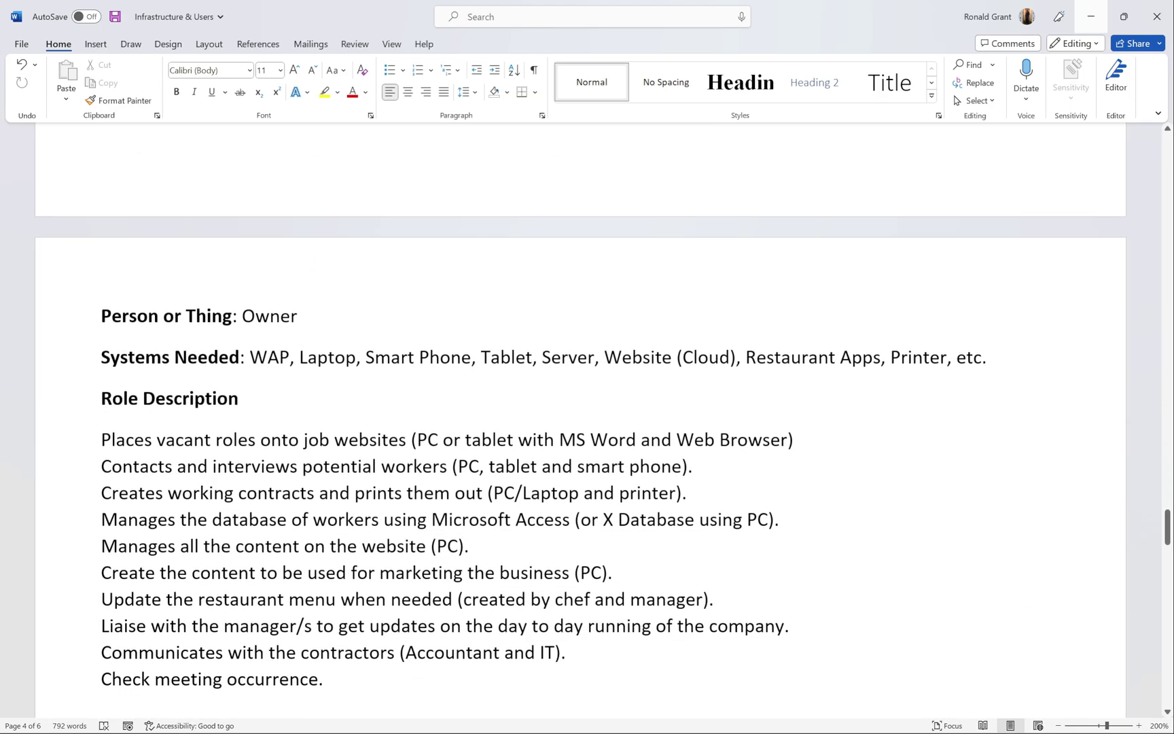
scroll(580, 421, "down", 2)
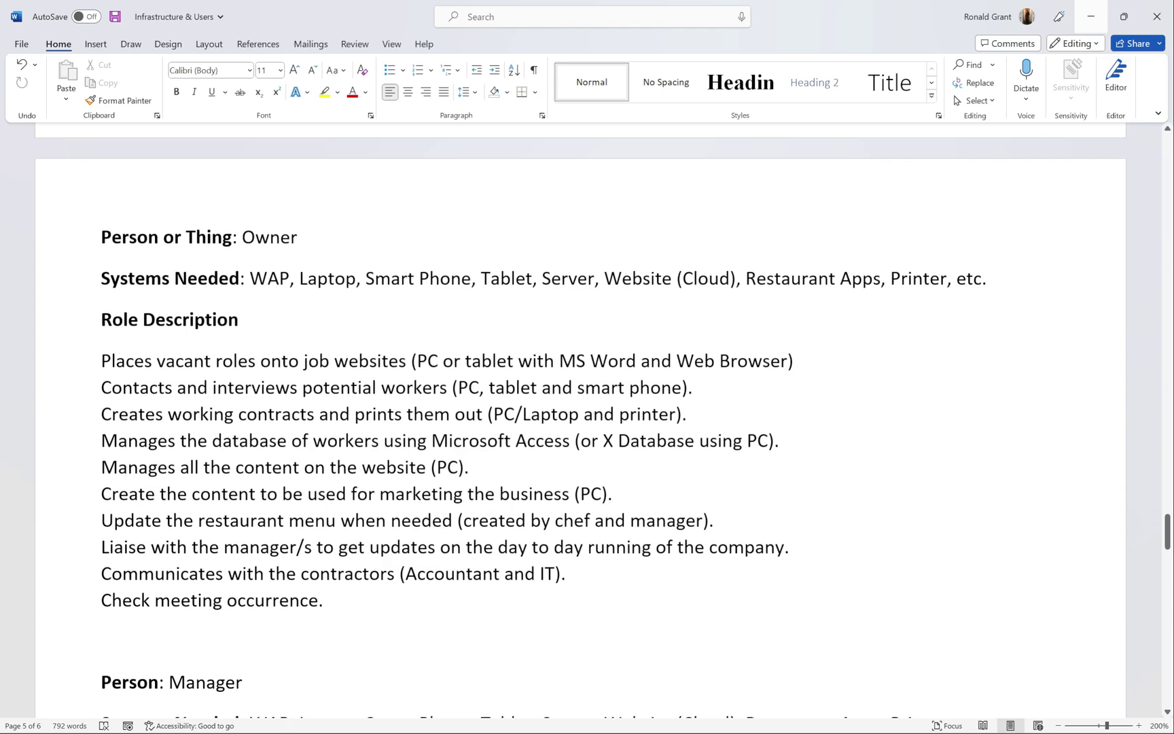
double_click(270, 236)
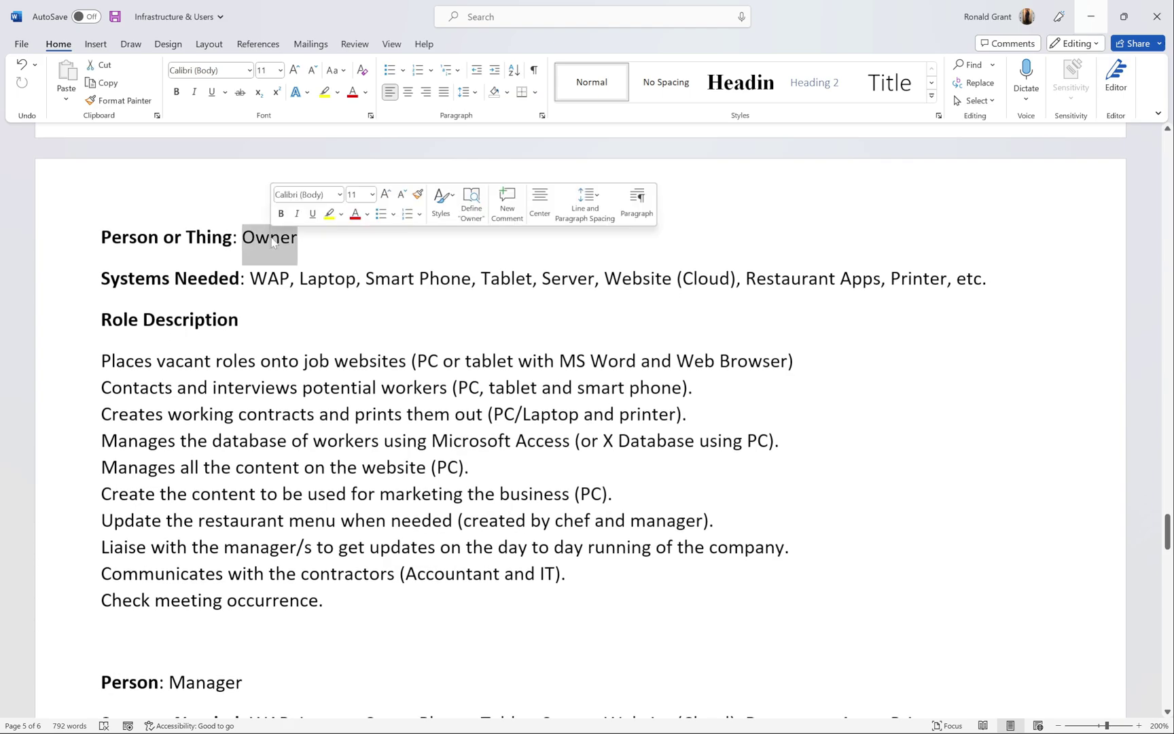
left_click(250, 278)
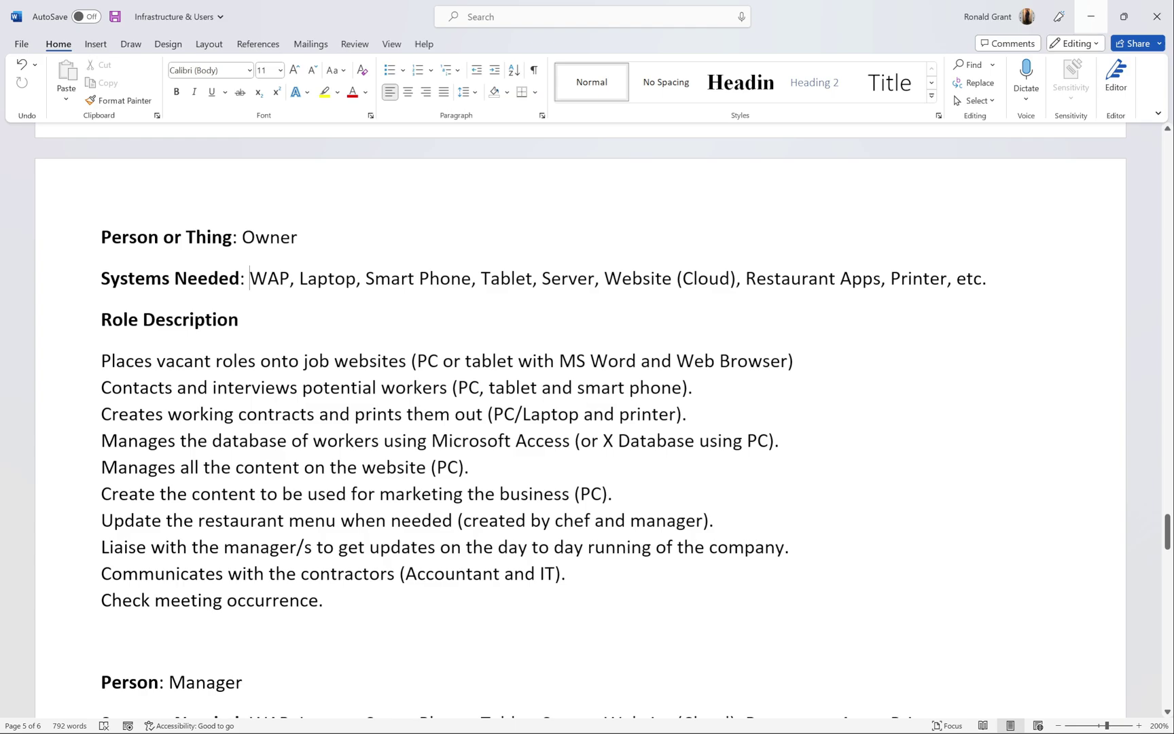
triple_click(209, 278)
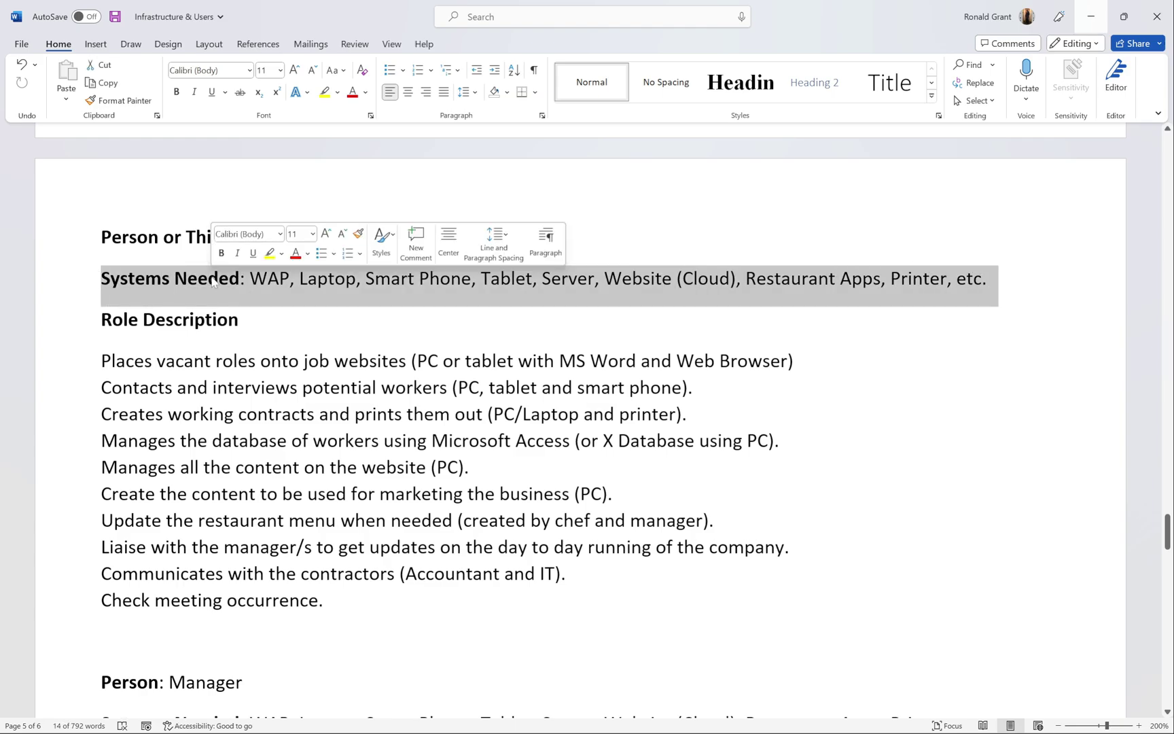
left_click(239, 280)
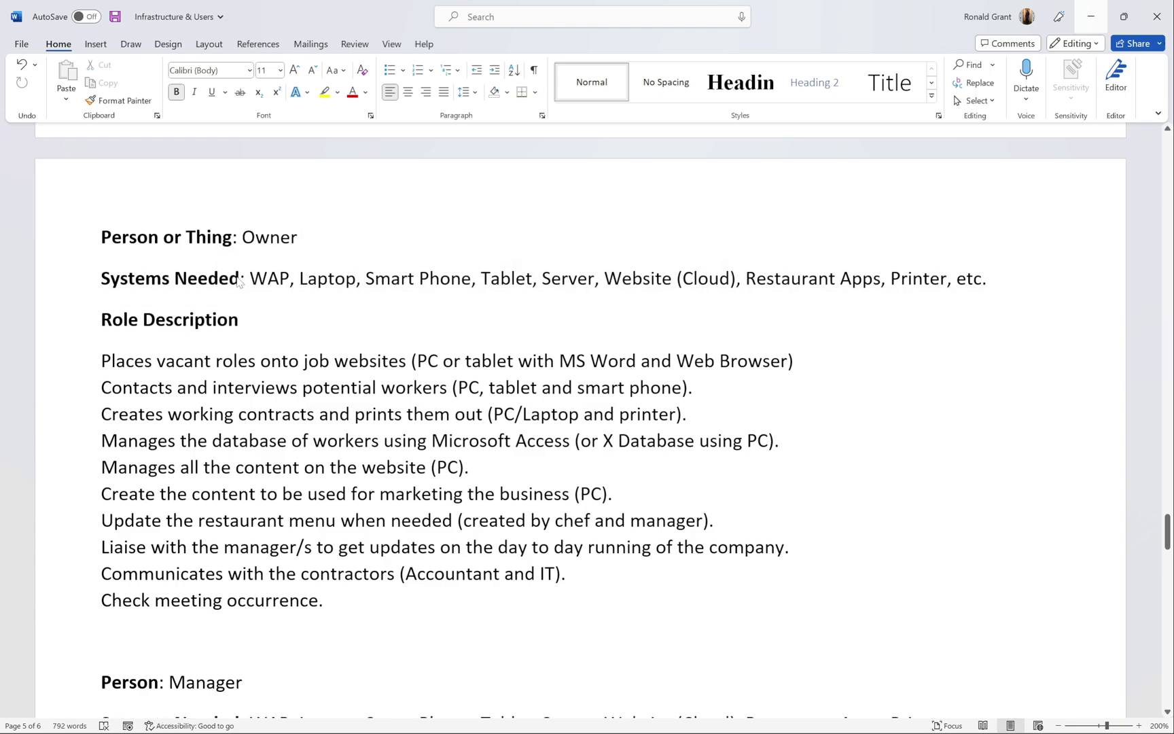
triple_click(200, 279)
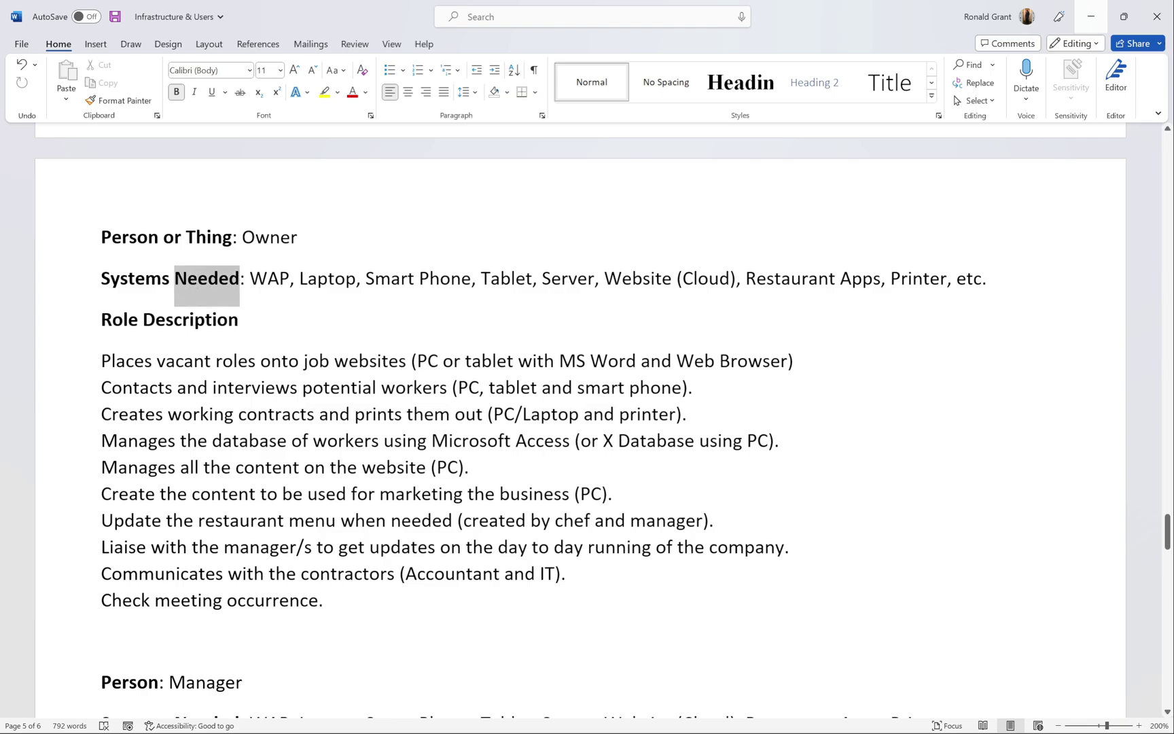
left_click(202, 291)
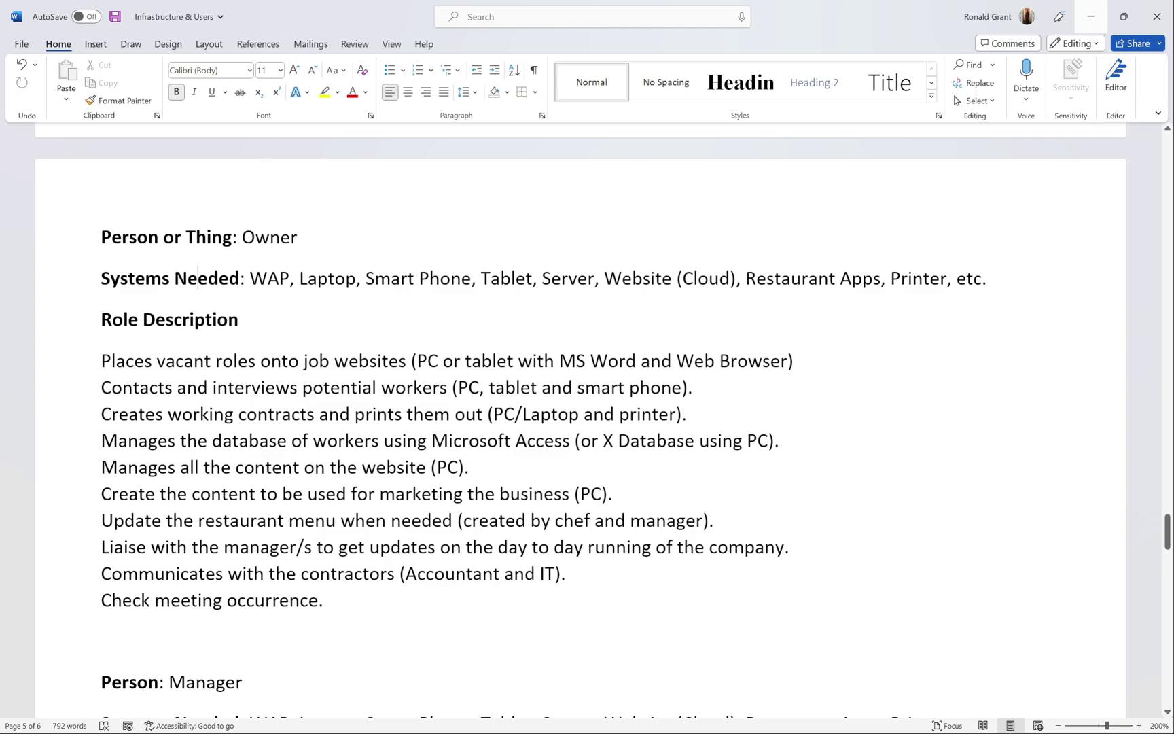
Examine the individual systems listed for the Owner, from WAP through Website (Cloud) and Restaurant Apps to Printer.
left_click(267, 279)
double_click(706, 280)
left_click(684, 280)
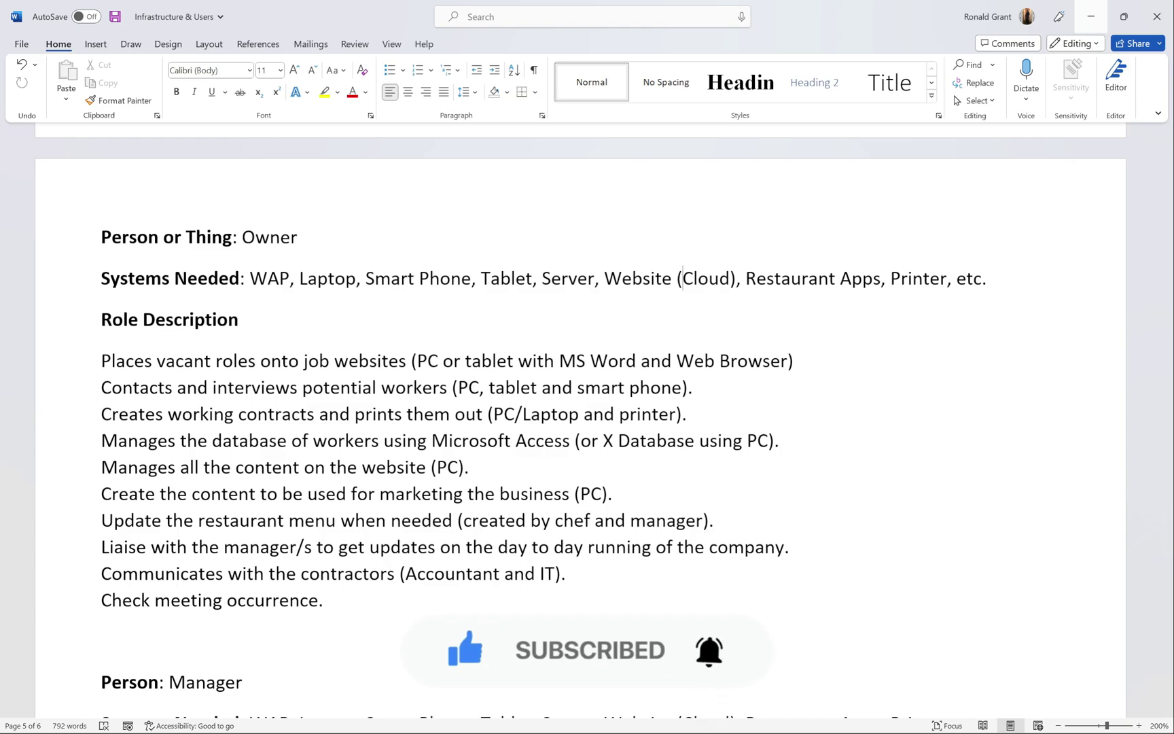
double_click(705, 284)
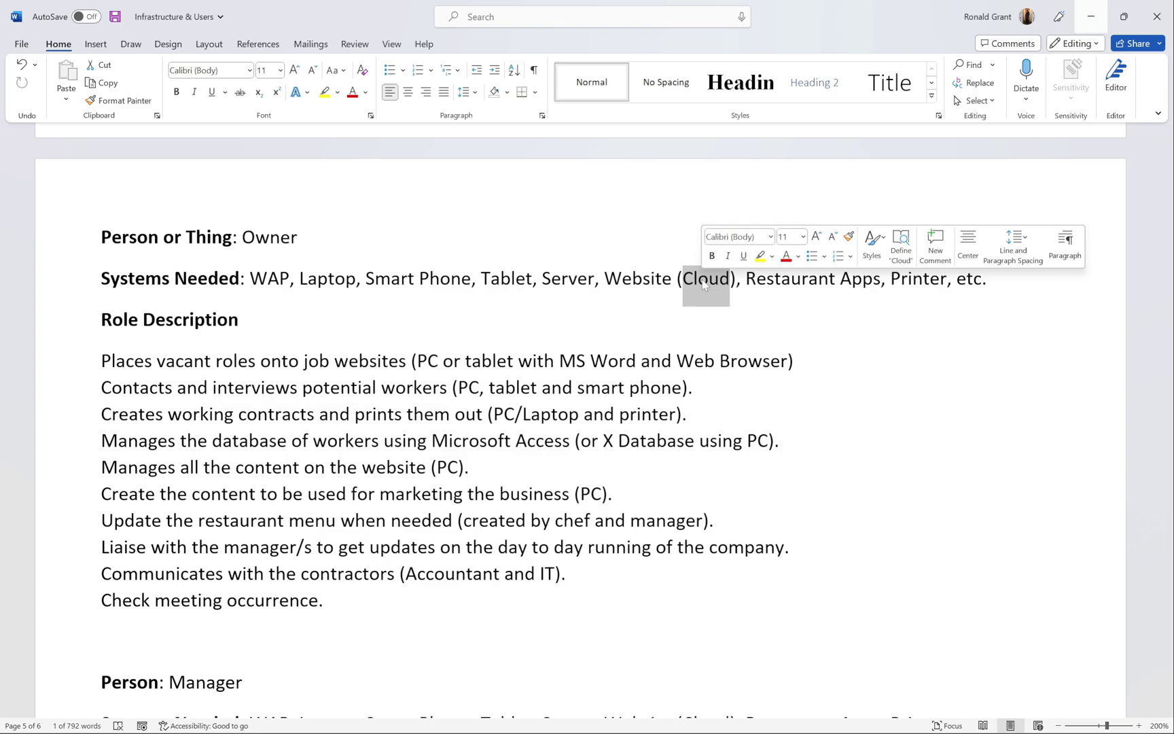
double_click(818, 283)
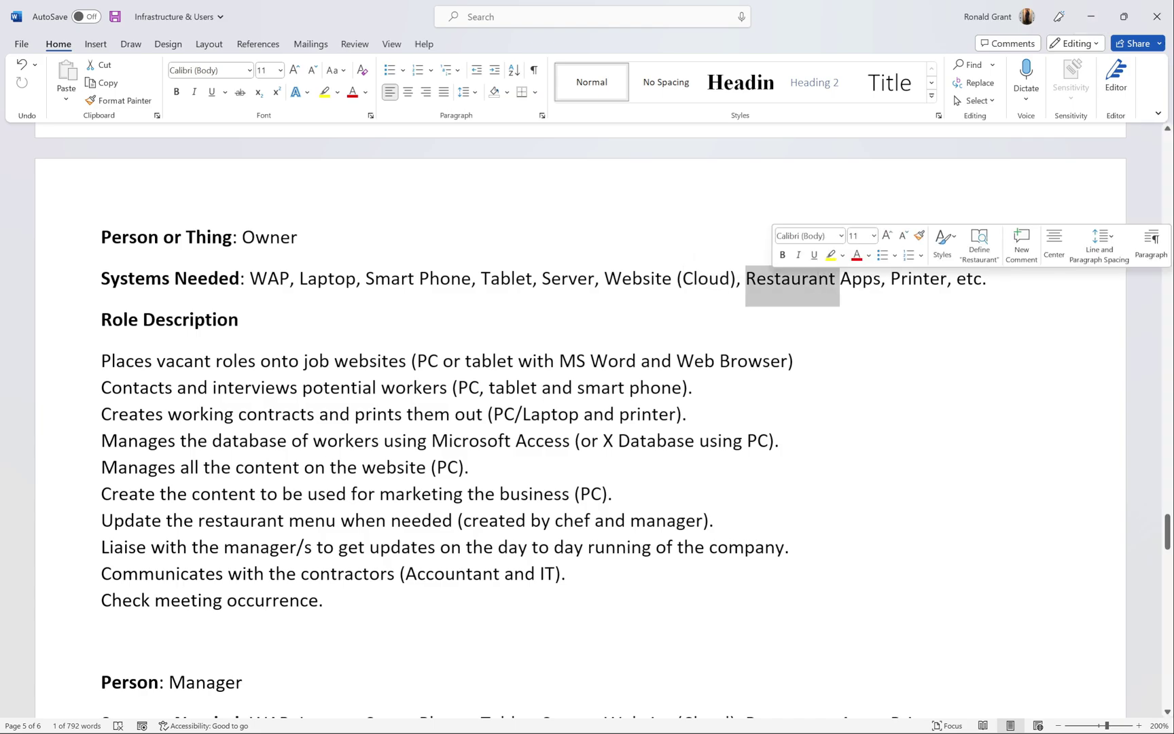
left_click(886, 281)
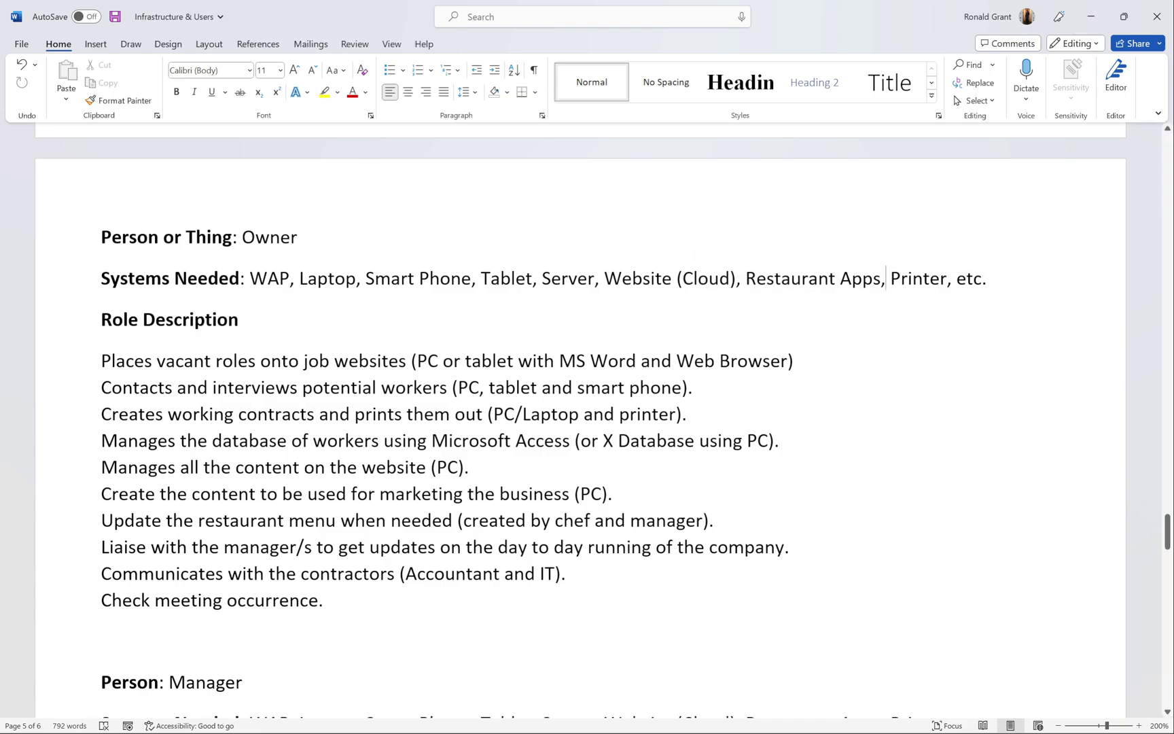
left_click_drag(992, 279, 155, 290)
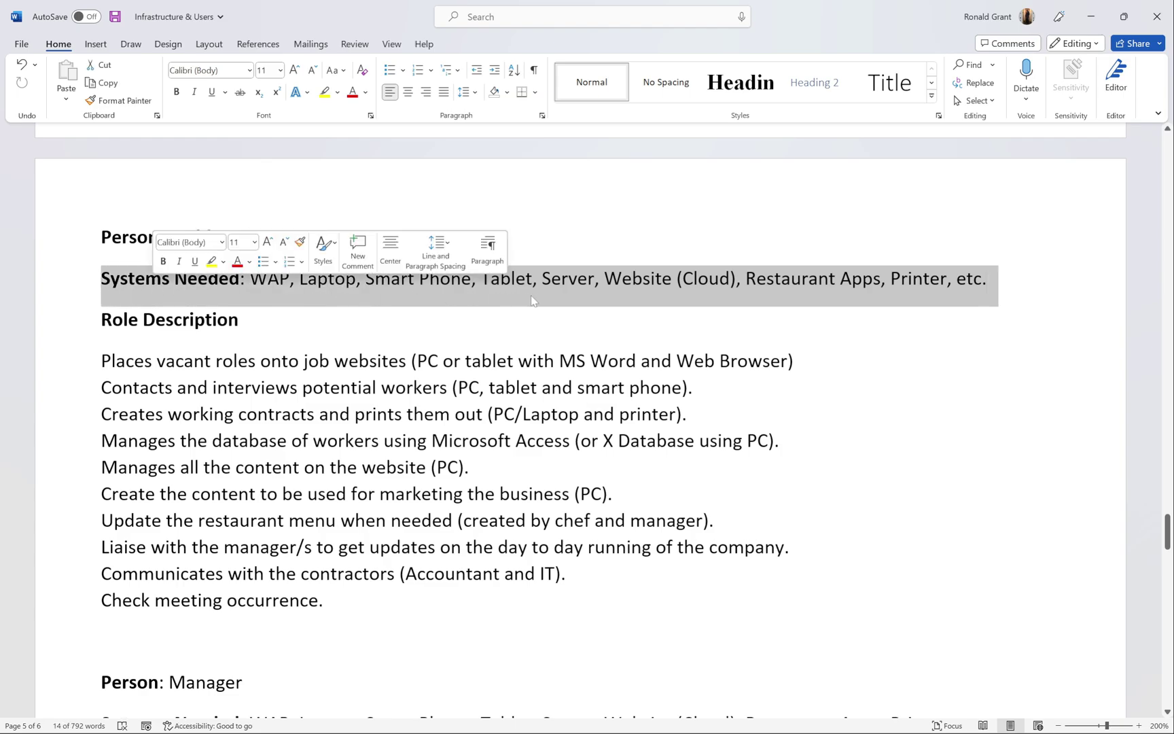
Examine the Owner's Role Description, going through the duties from placing vacant roles to managing the worker database.
scroll(533, 301, "down", 1)
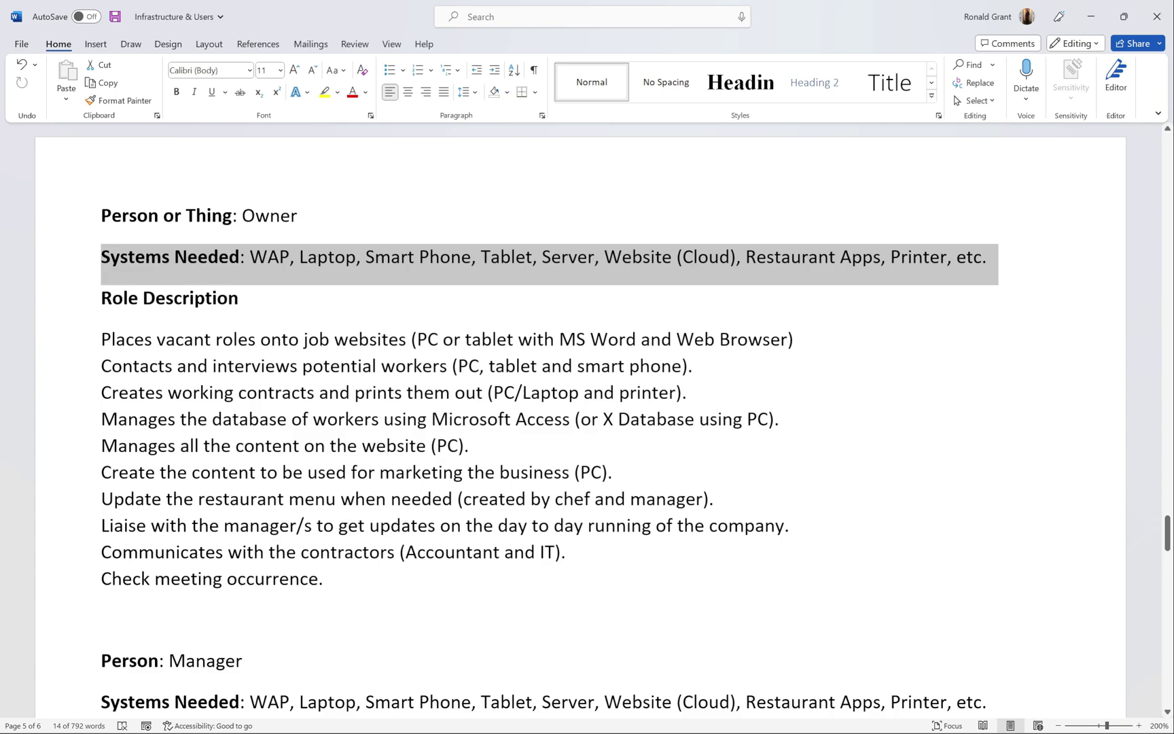
left_click(267, 275)
left_click(240, 297)
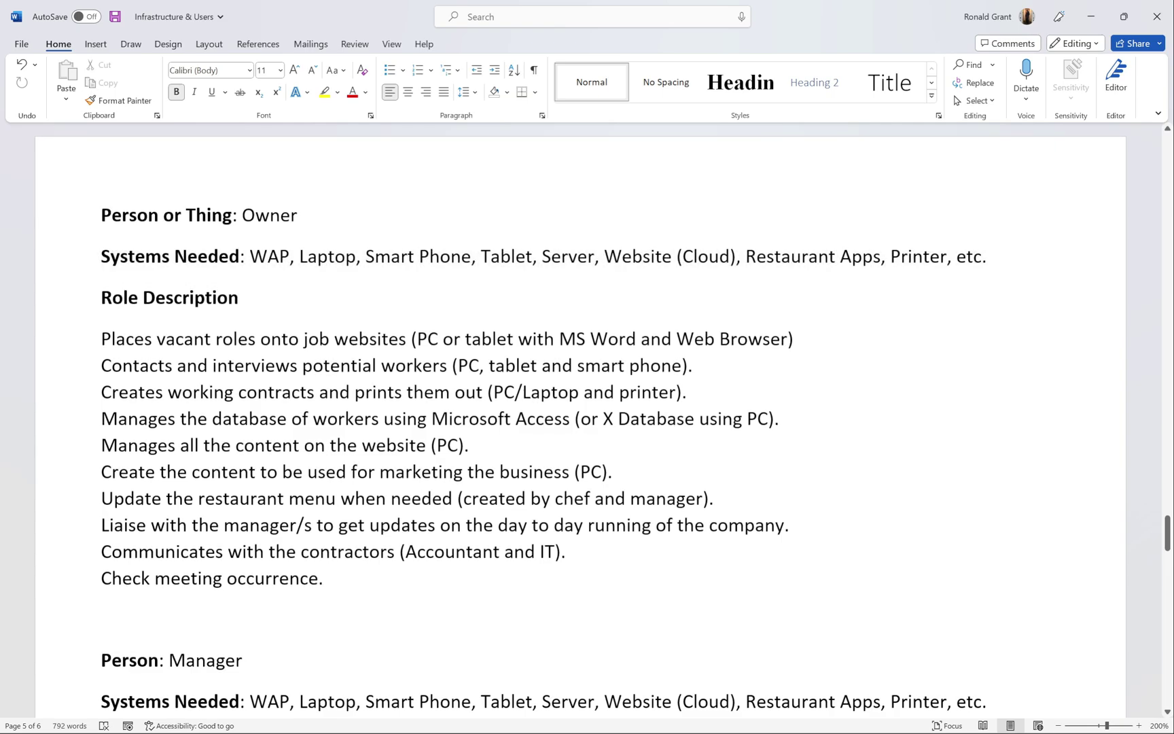
left_click_drag(326, 597, 104, 349)
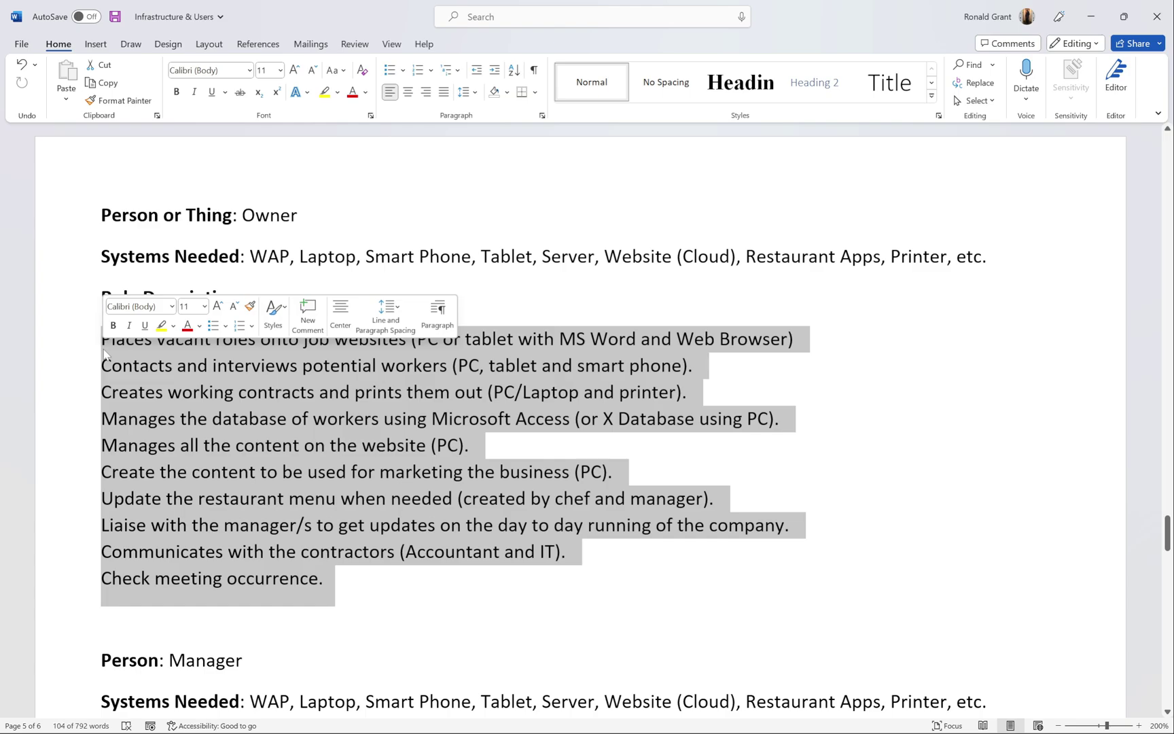
left_click(160, 445)
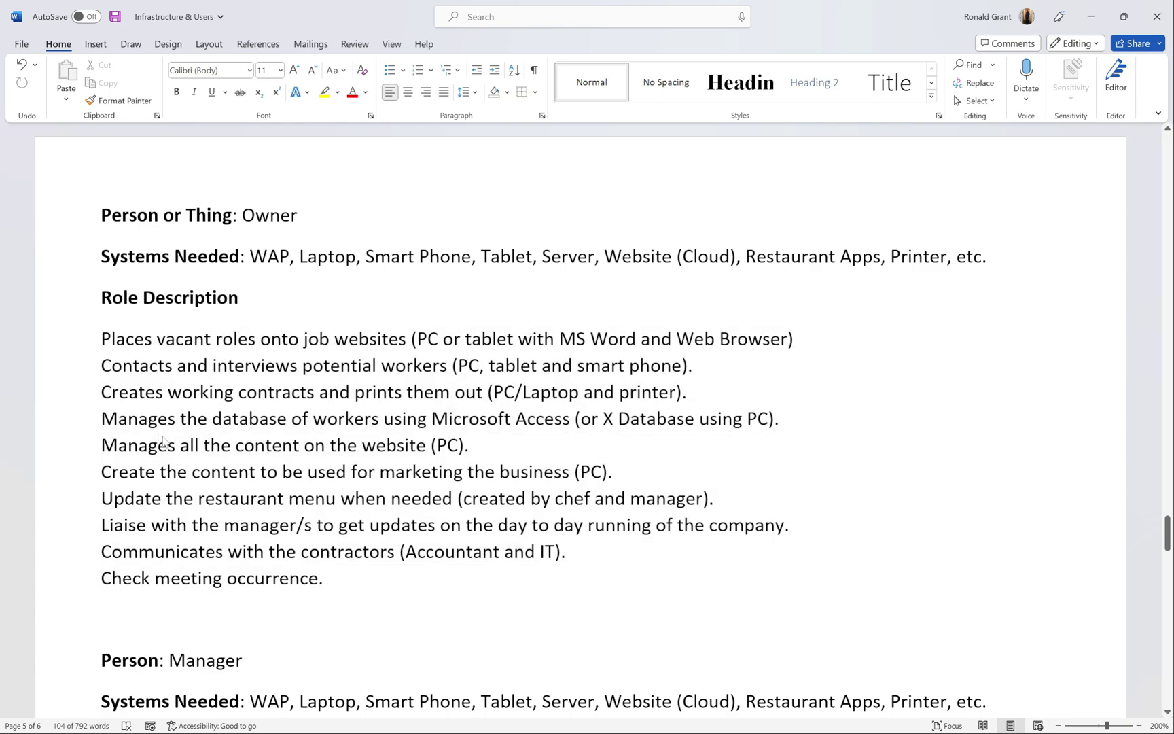
scroll(163, 445, "up", 2)
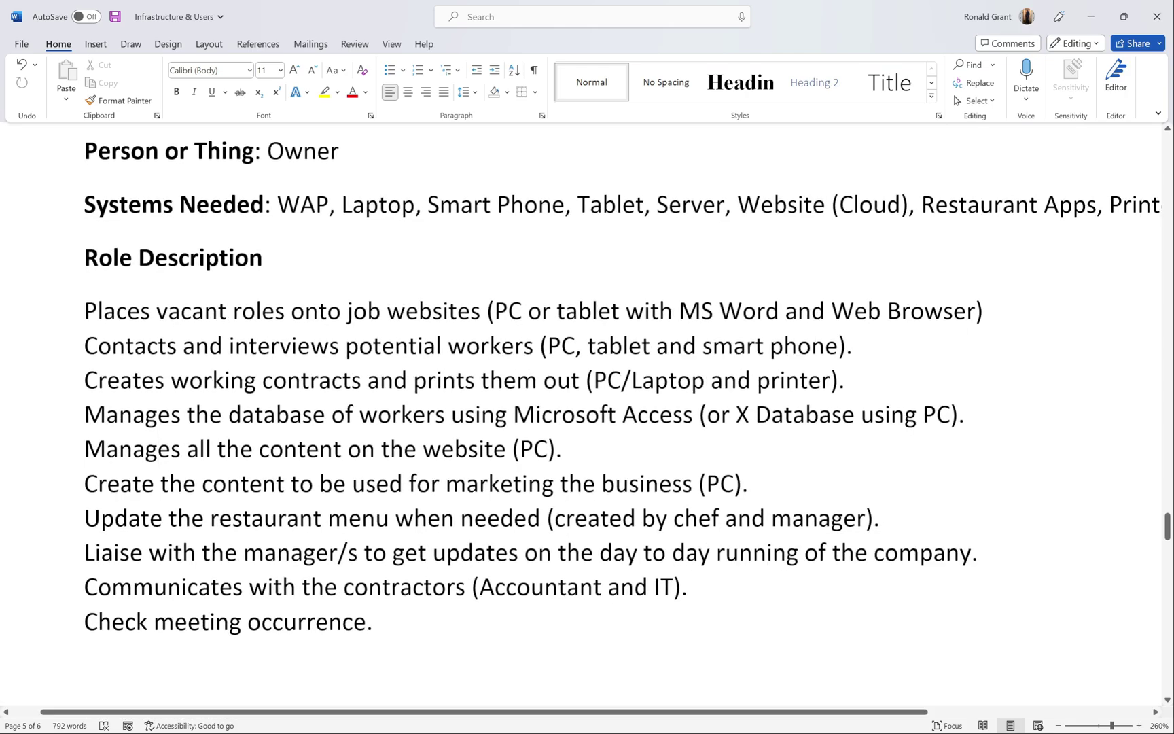
scroll(587, 421, "up", 1)
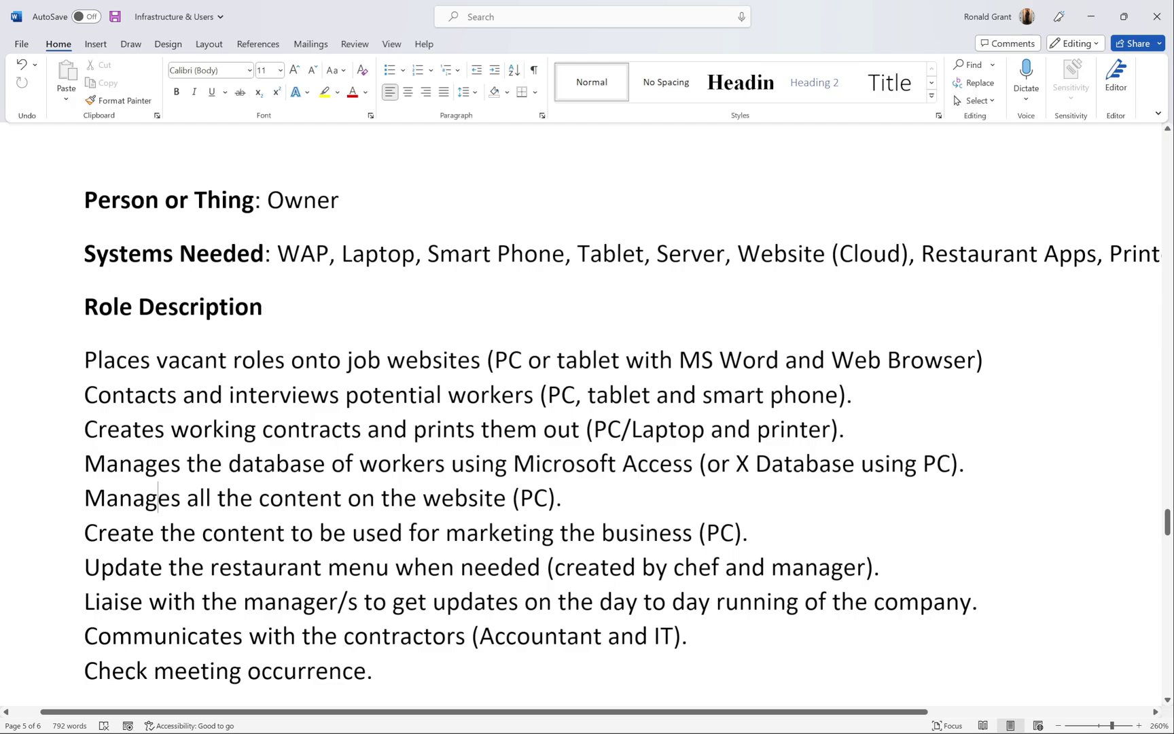
left_click(682, 463)
Add ", Mobile, Tablet" after "PC" in the Owner's duty about managing all the website content.
left_click_drag(562, 499, 89, 502)
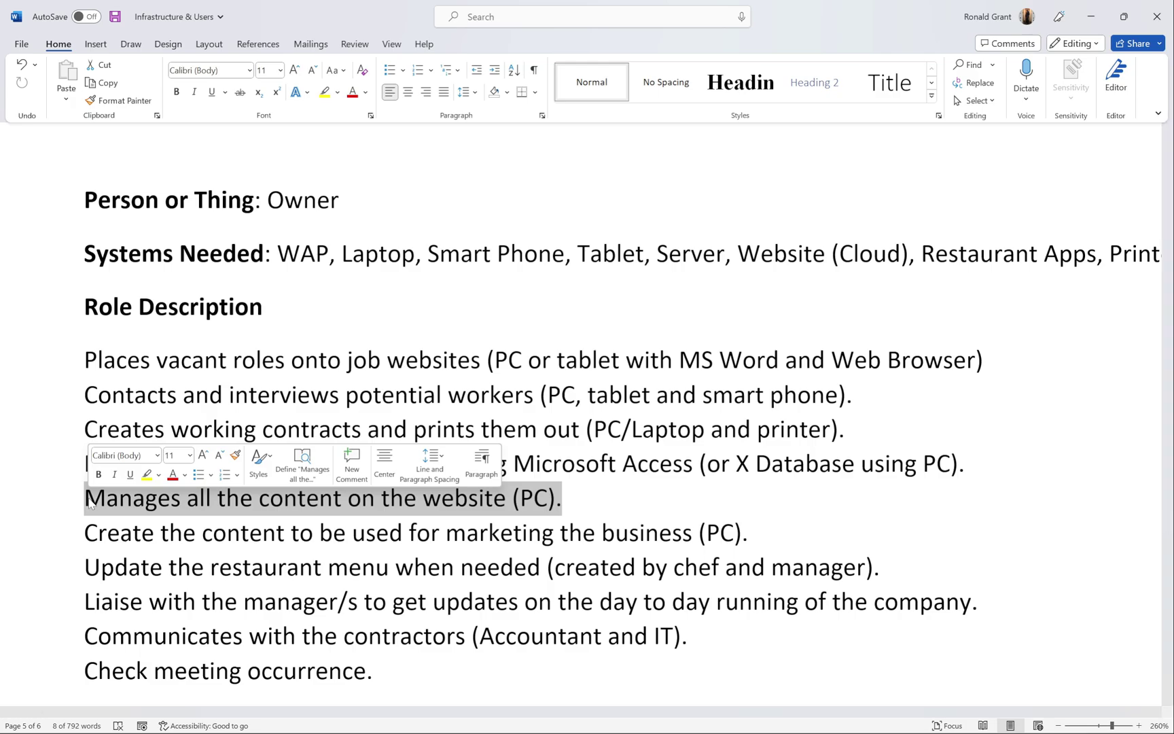
left_click(191, 567)
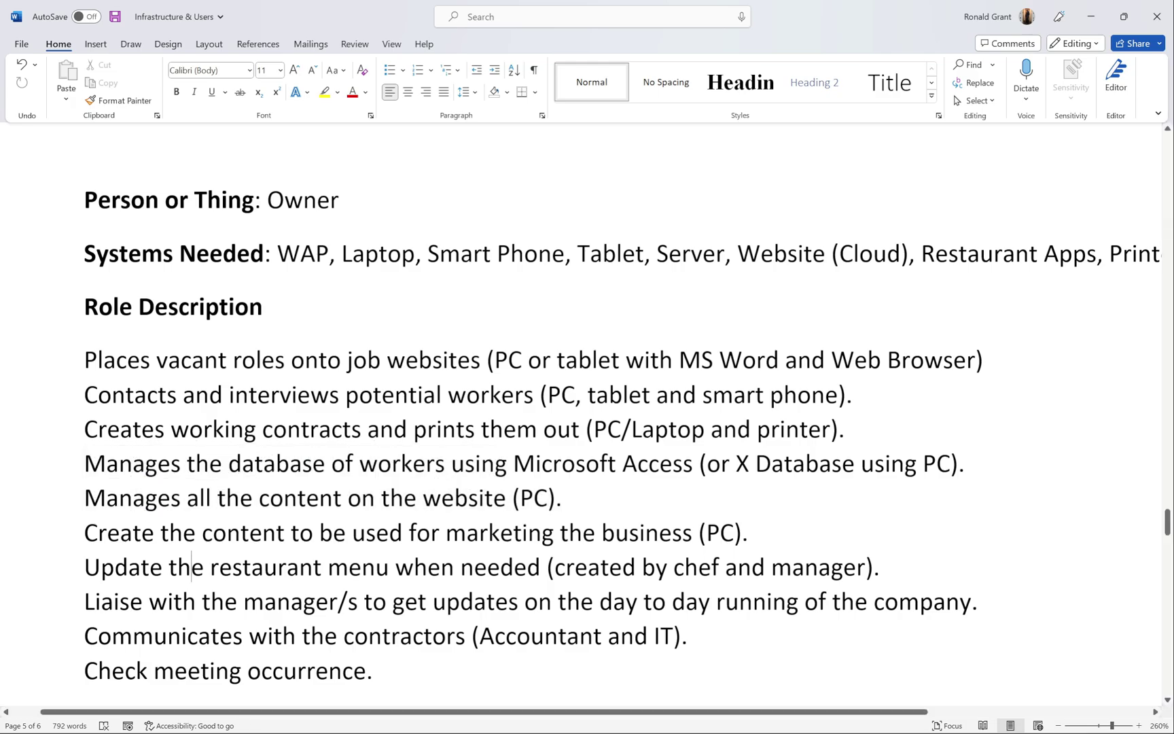
left_click(692, 533)
left_click(735, 532)
key("shift+End")
key("shift+Left")
key("shift+Left")
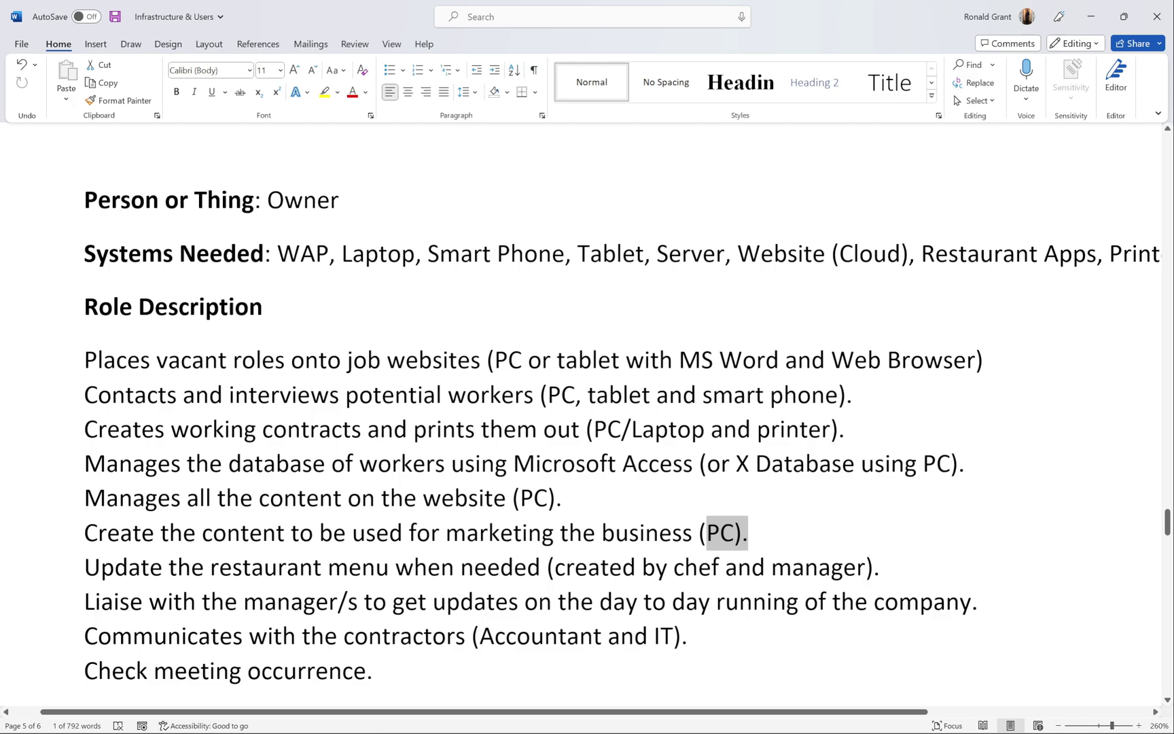
left_click(533, 497)
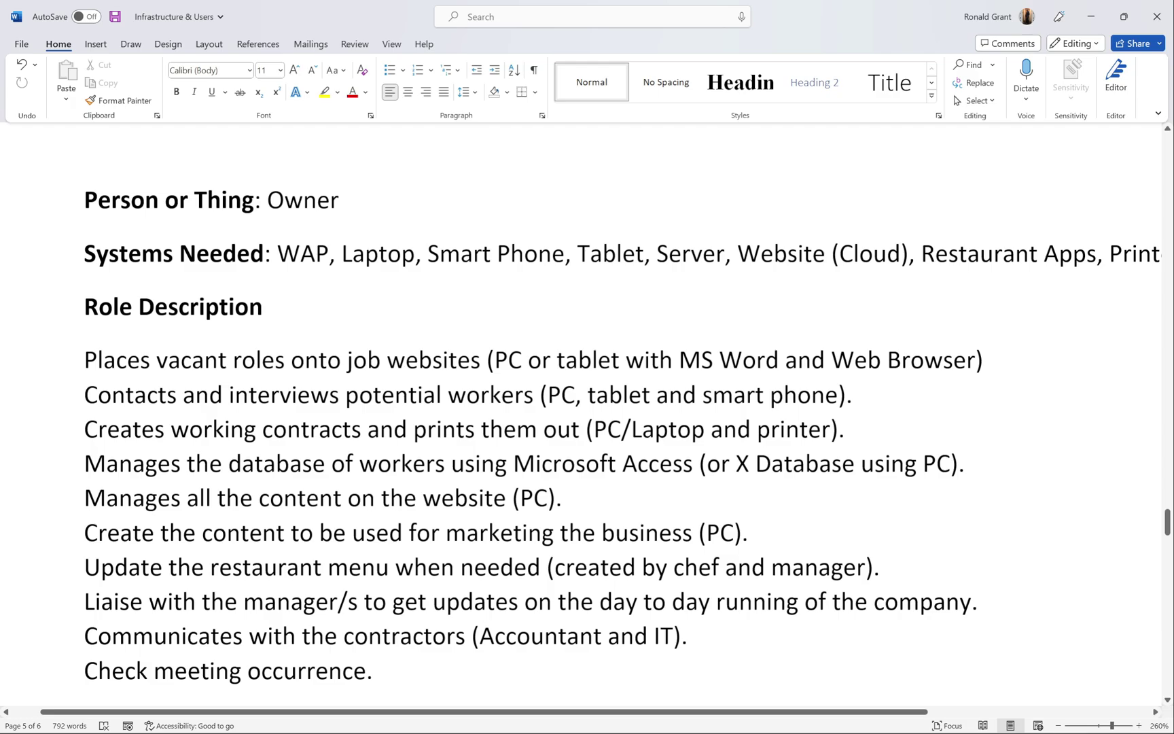
type(", Mobile, Tablet")
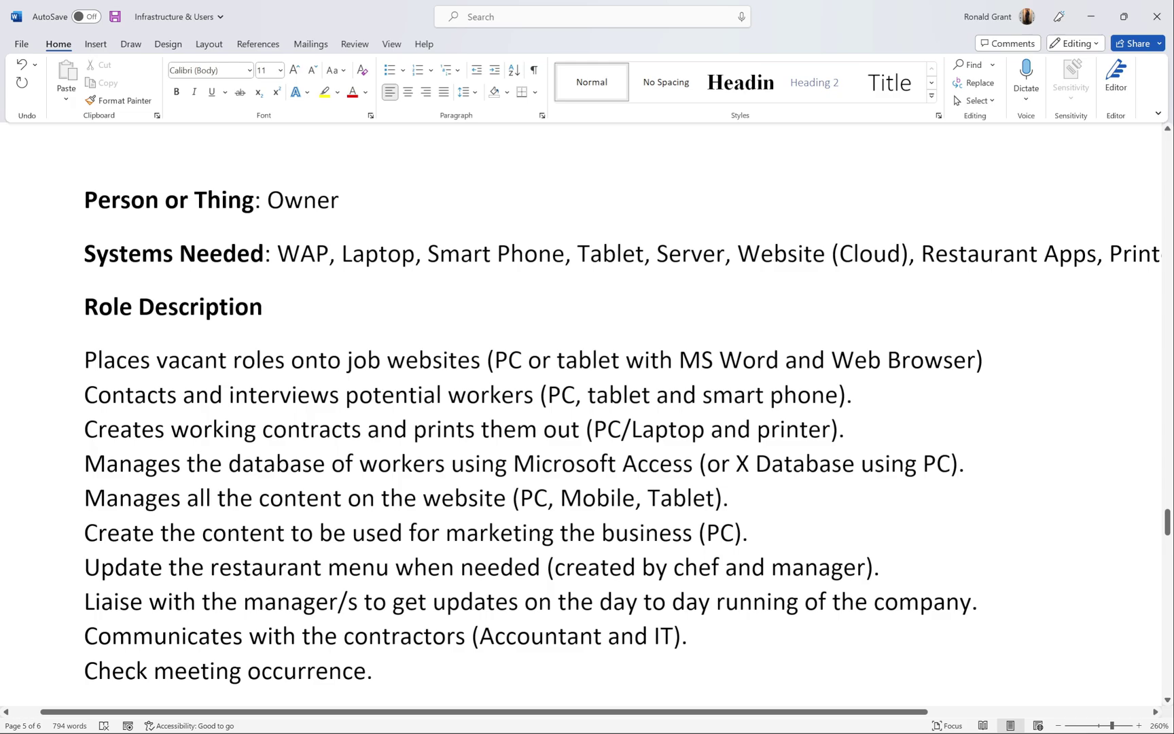
Review the Owner's duties on updating the restaurant menu, liaising with the manager/s and communicating with the contractors.
left_click_drag(880, 567, 547, 567)
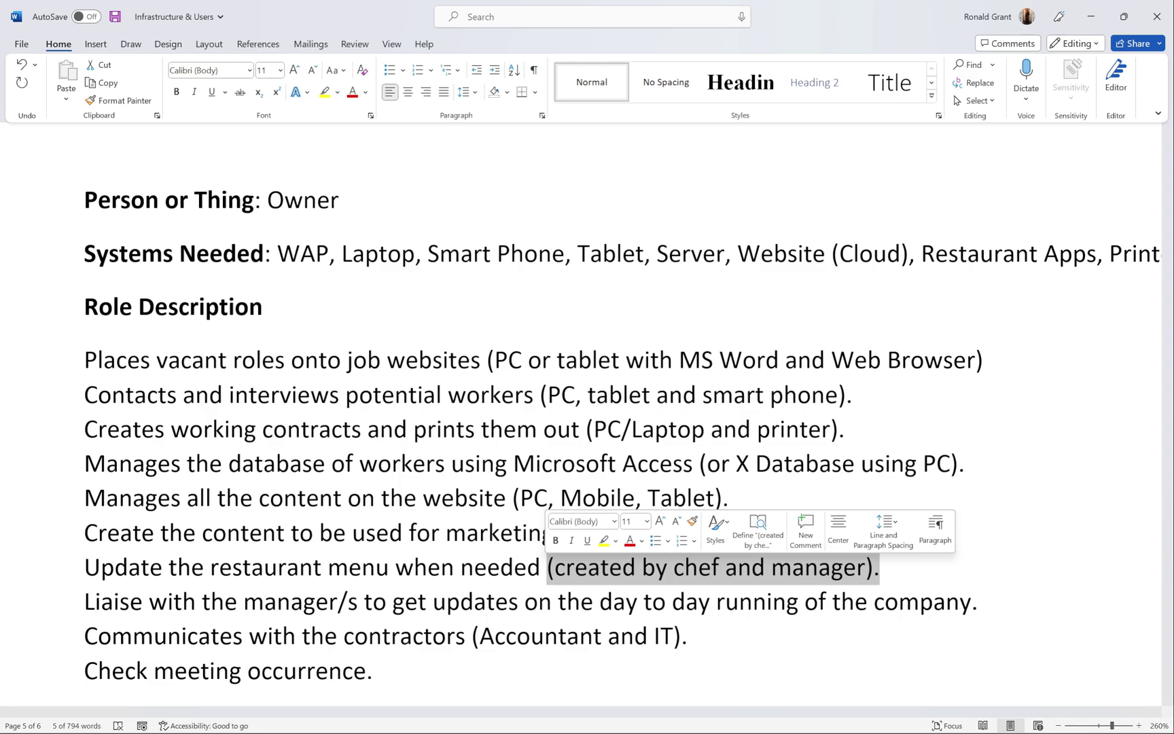
scroll(587, 408, "down", 3)
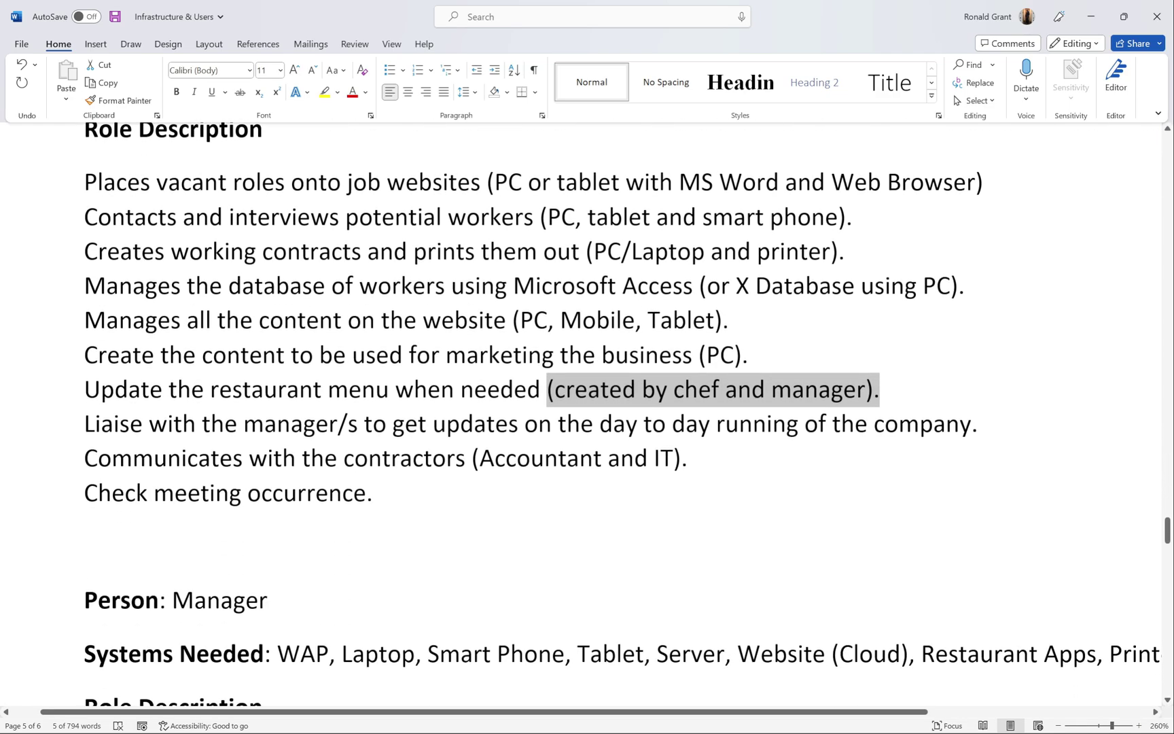
left_click(979, 424)
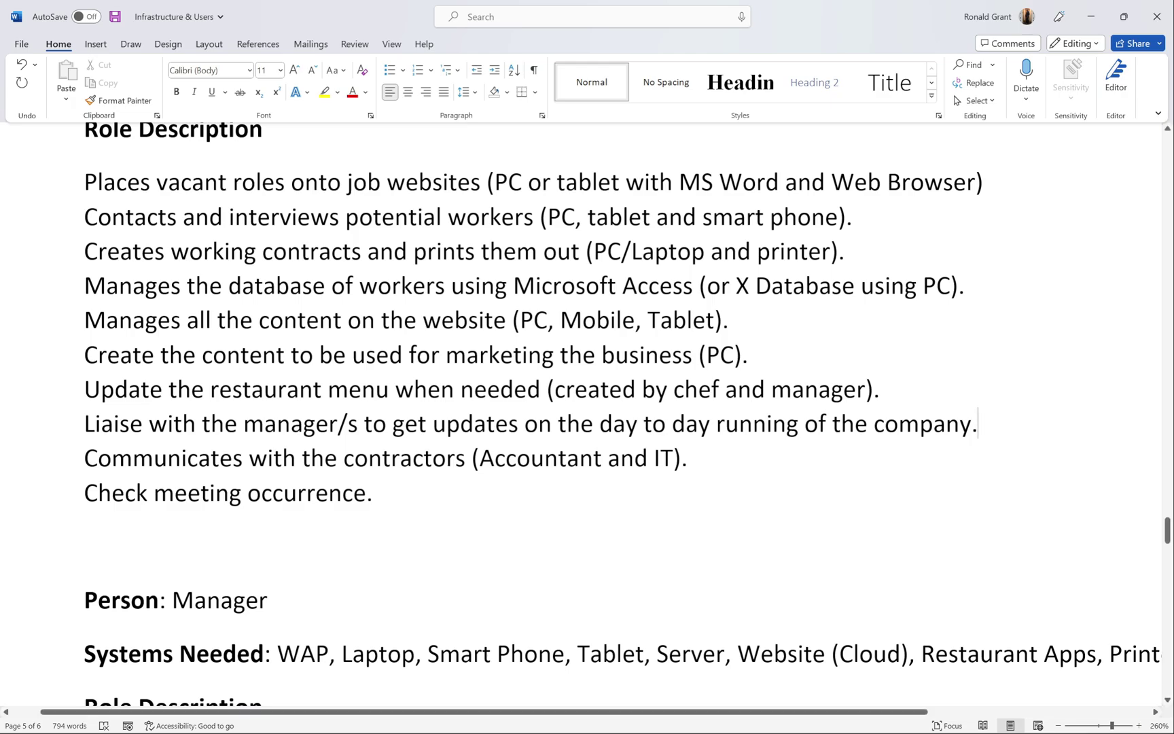
left_click(531, 457)
scroll(531, 458, "right", 1)
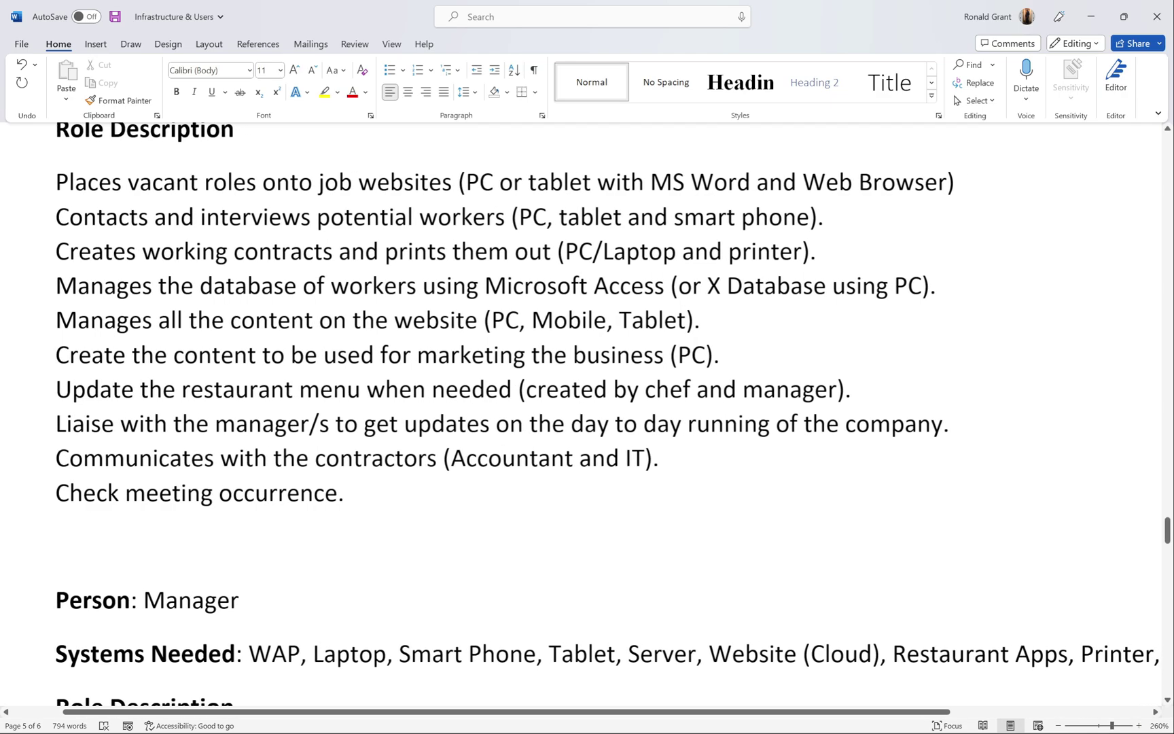
scroll(530, 456, "left", 2)
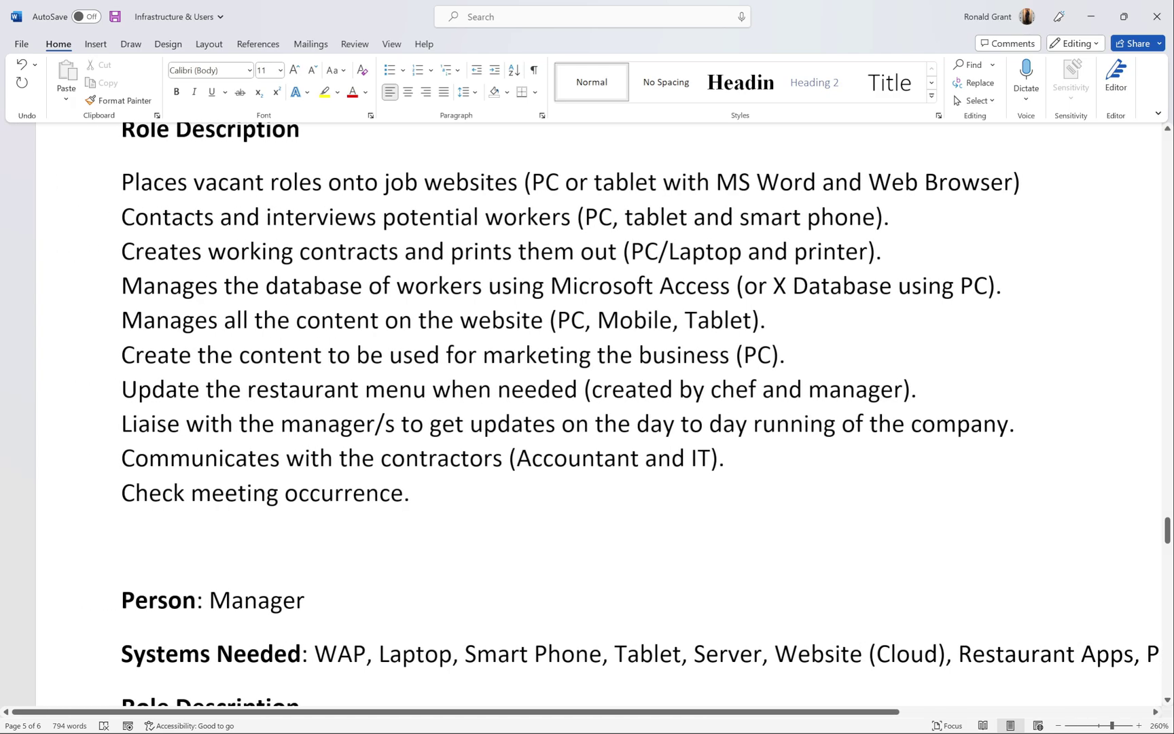
Insert a blank line below the Owner's contractors duty and add "and staff" after "contractors" in that duty.
left_click(404, 493)
key("Right")
left_click(726, 458)
key("Return")
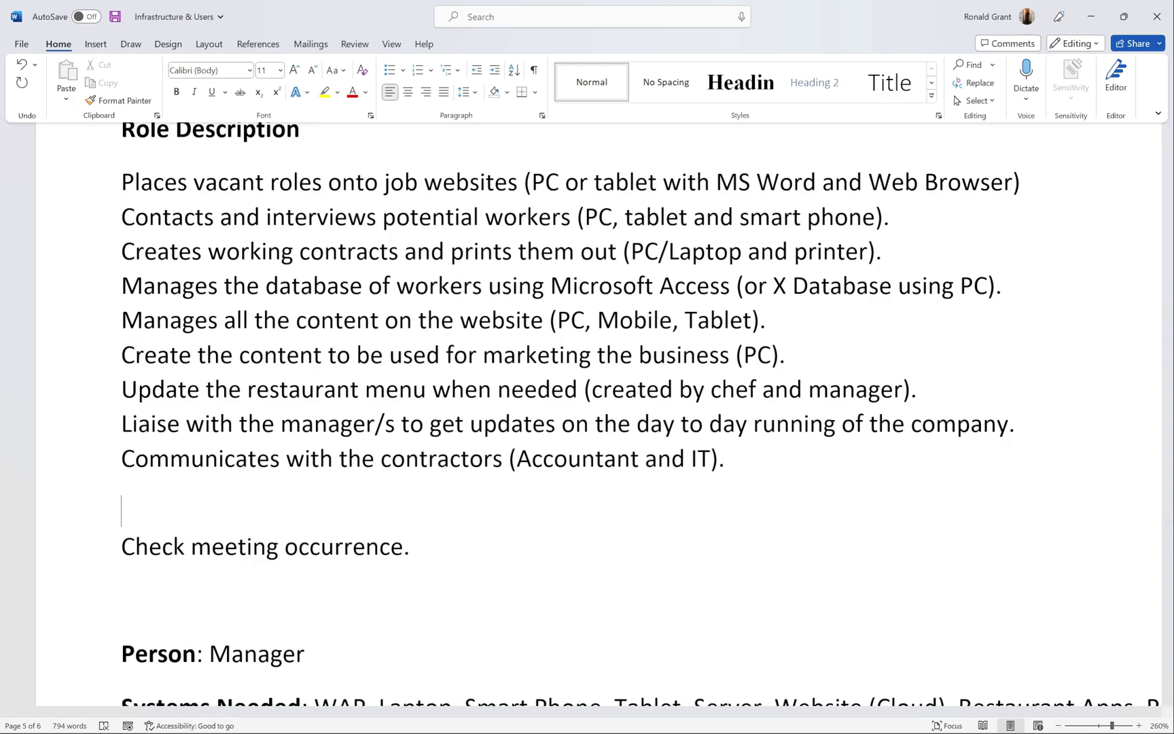
key("Up")
key("ctrl+Right")
key("ctrl+Right")
key("ctrl+Right")
key("ctrl+Right")
key("Right")
key("Right")
key("Right")
type("and staff")
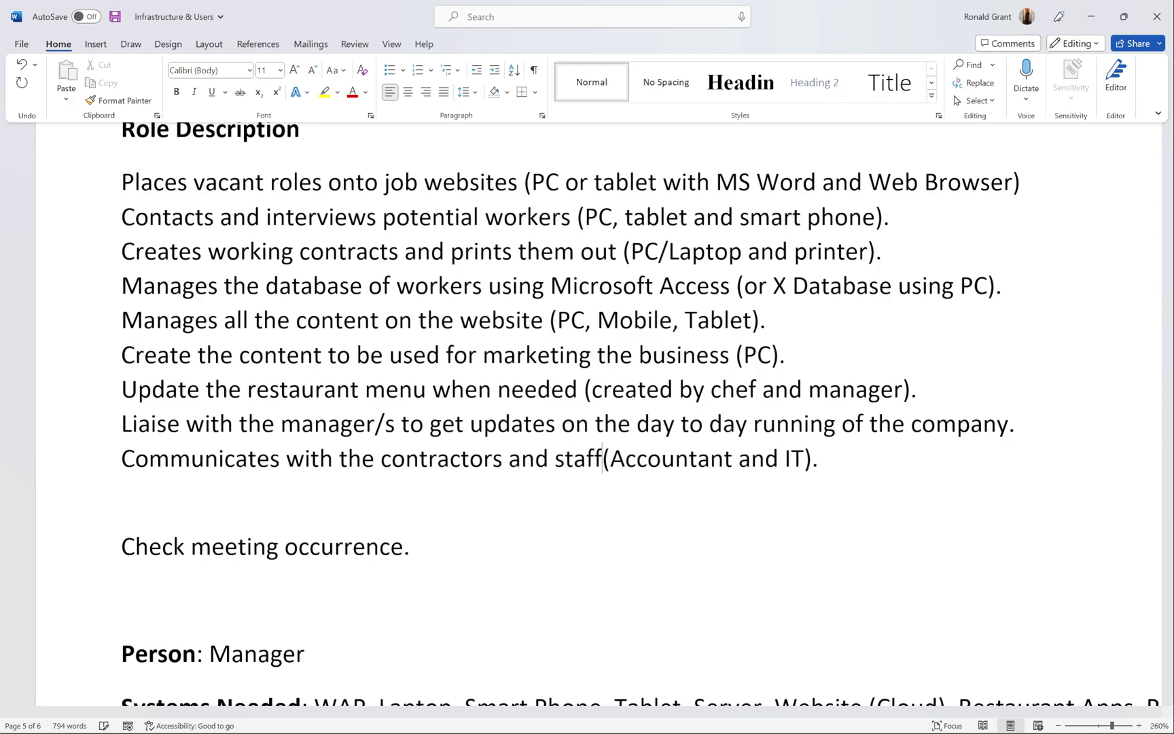
key("Right")
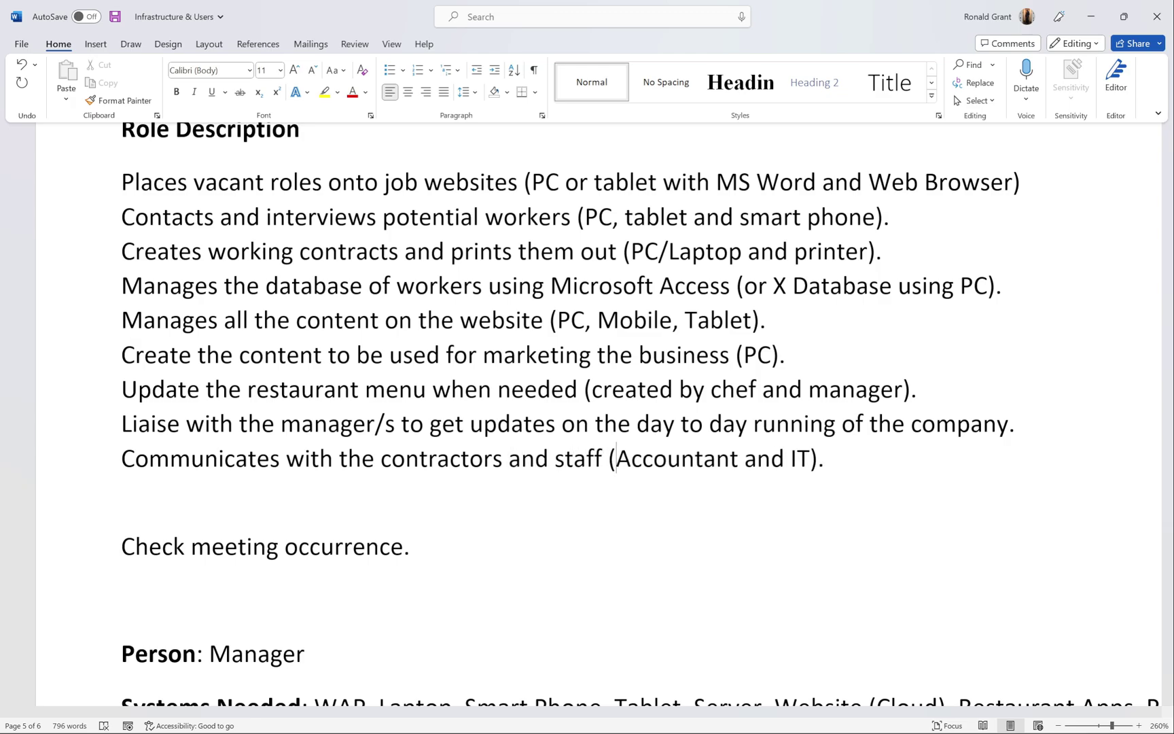
Remove the blank line between the contractors and staff duty and "Check meeting occurrence.".
left_click_drag(616, 457, 790, 458)
left_click(329, 492)
key("BackSpace")
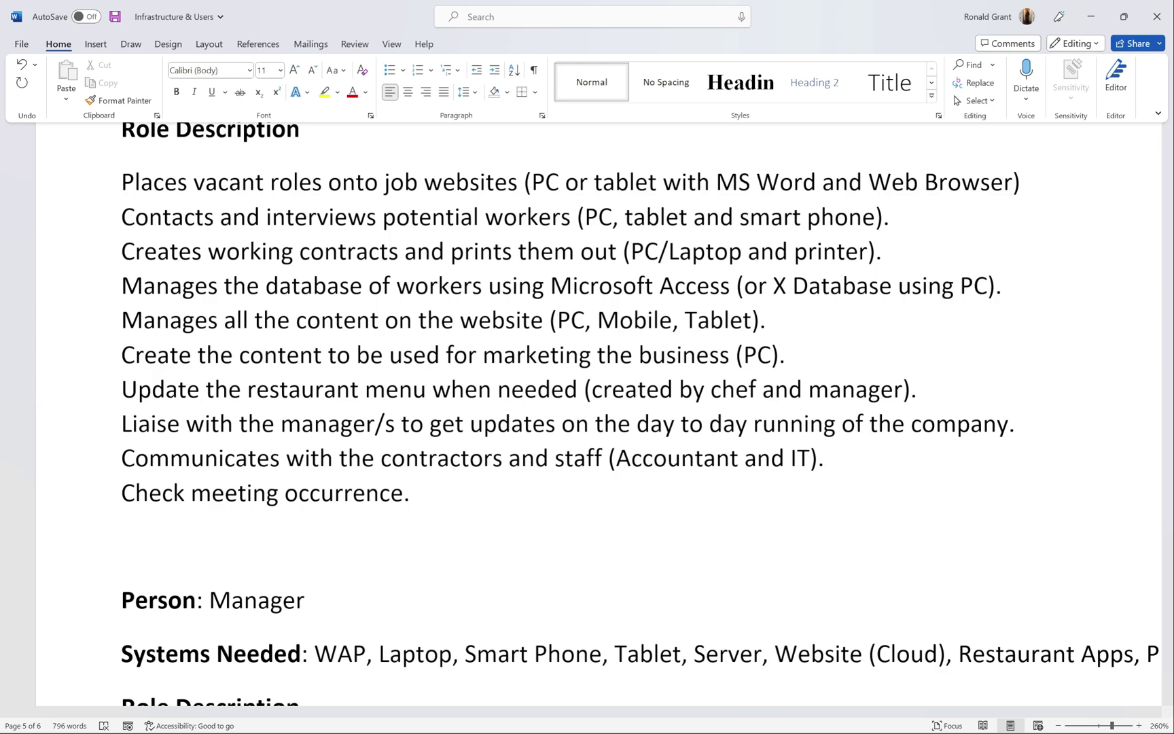
Examine the Manager entry's Person, Systems Needed and Role Description sections against the Owner's entry above it.
scroll(587, 407, "up", 2)
scroll(587, 408, "up", 2)
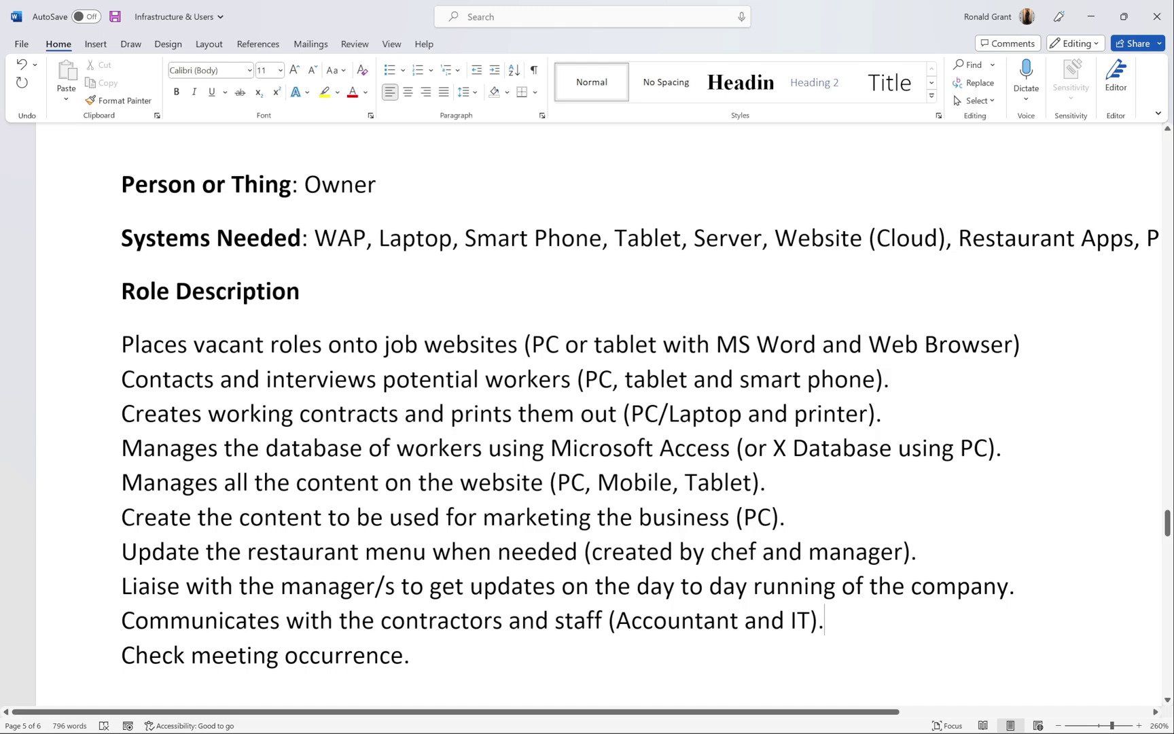
scroll(587, 408, "down", 3)
scroll(587, 407, "down", 6)
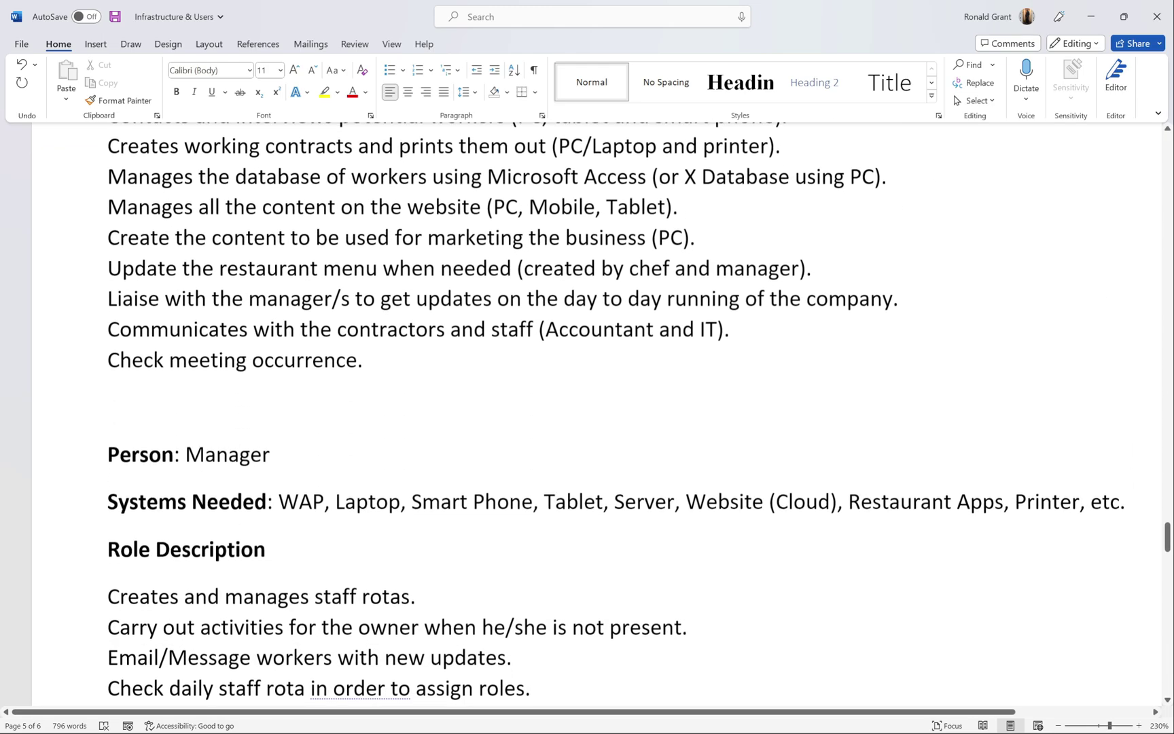
scroll(587, 408, "down", 3)
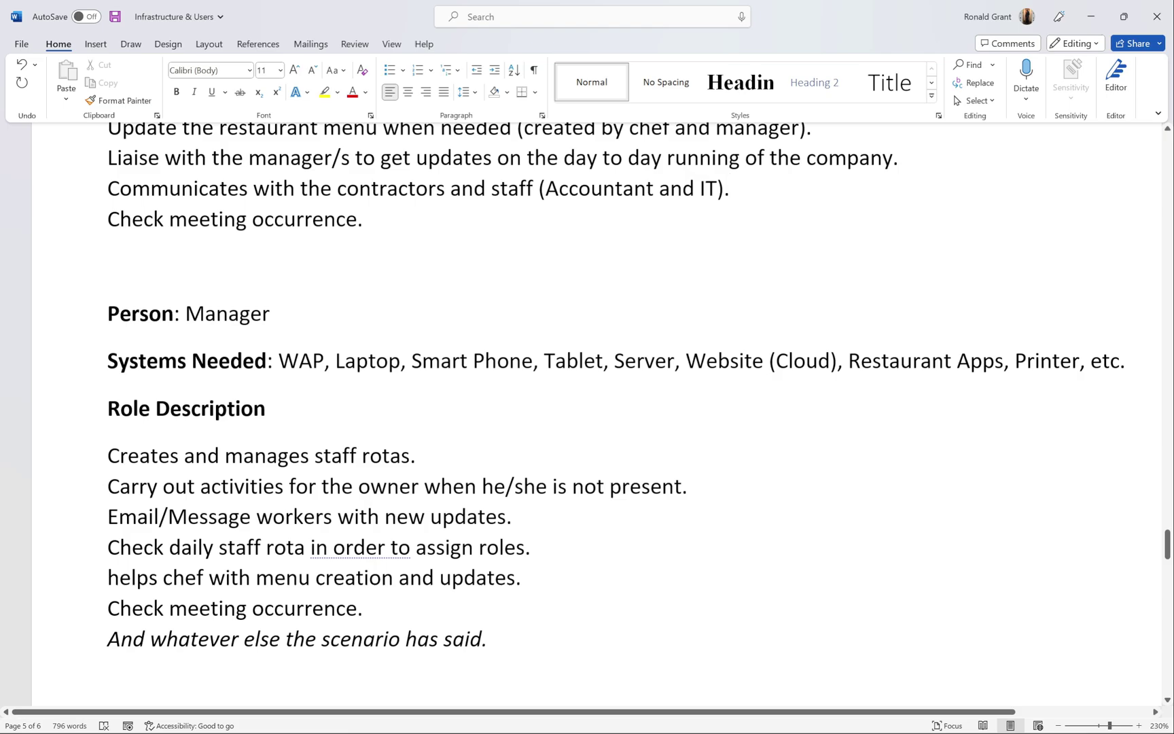
double_click(151, 314)
left_click(216, 314)
left_click(208, 360)
double_click(215, 367)
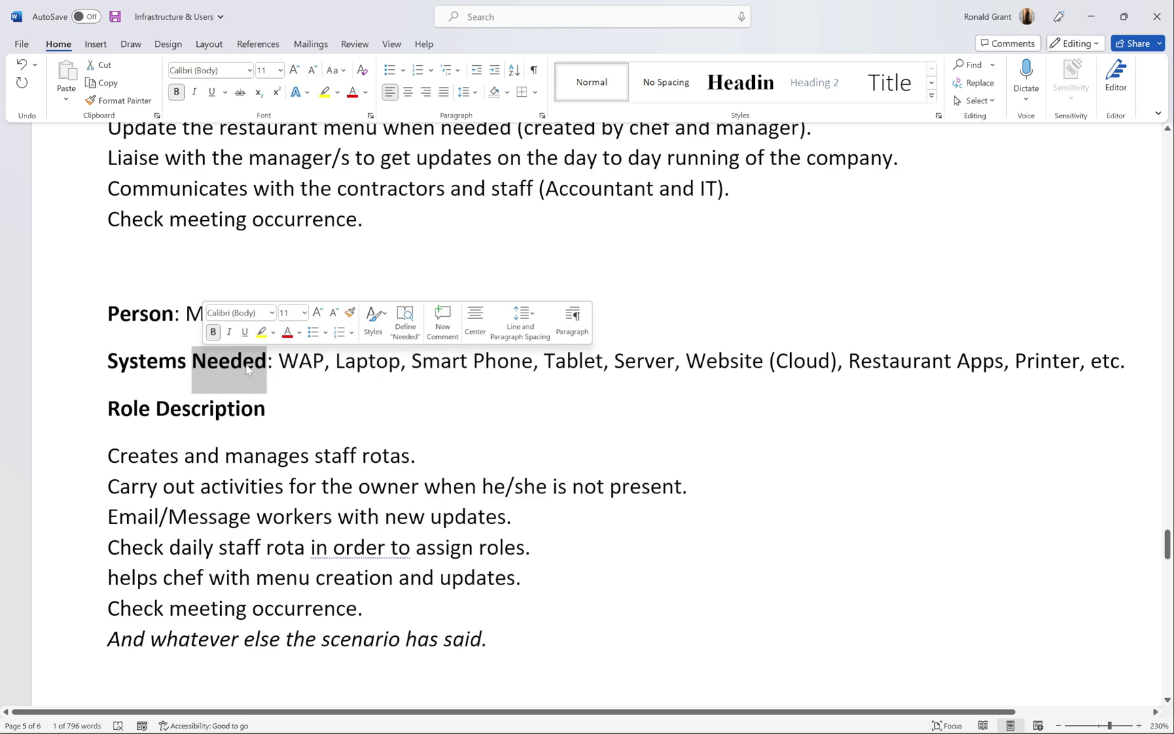
triple_click(215, 411)
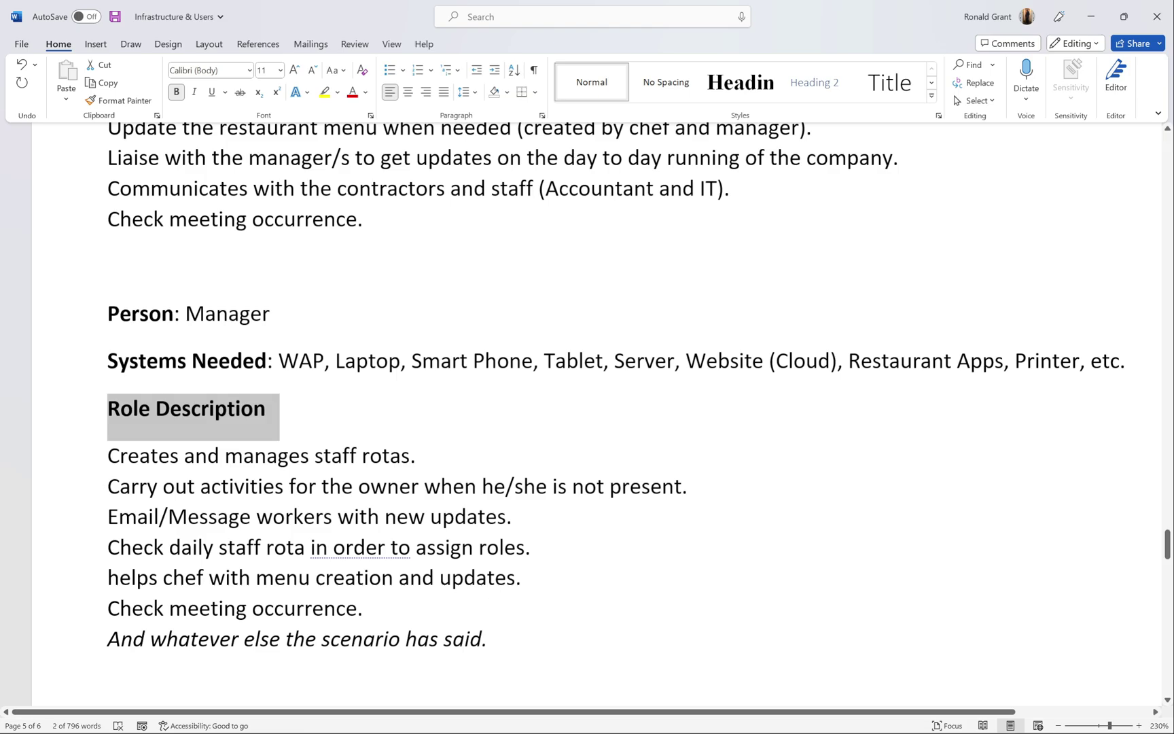
left_click_drag(87, 639, 87, 462)
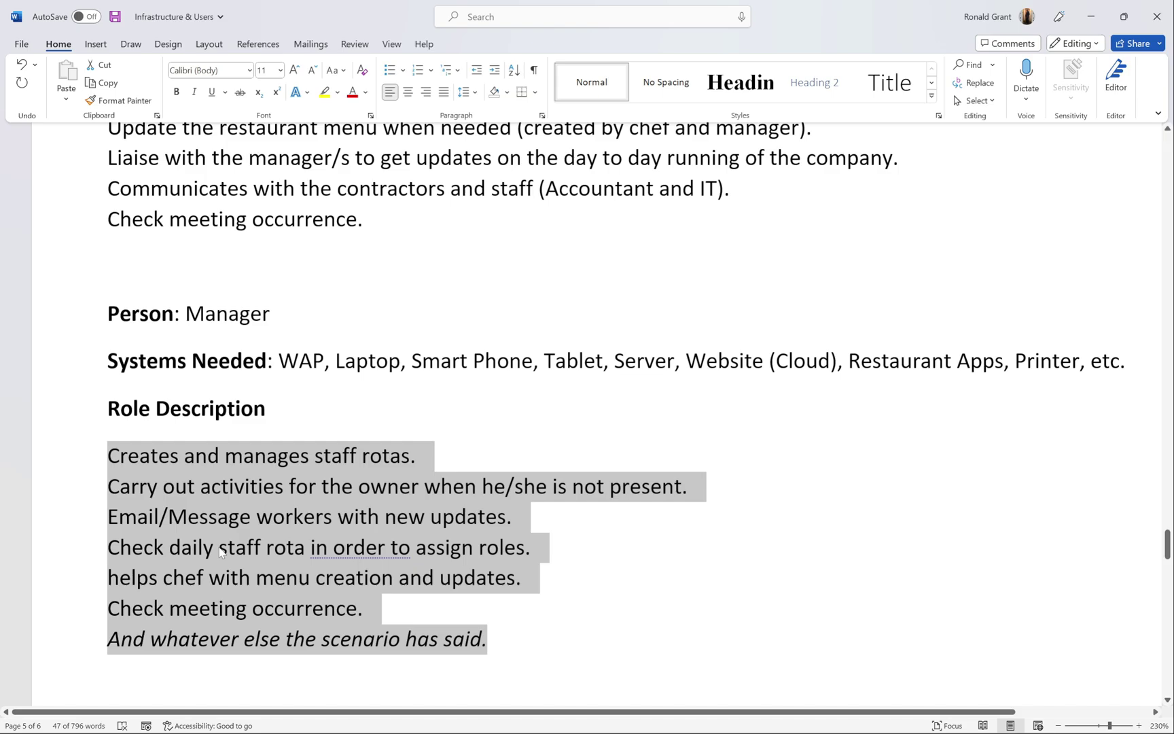
scroll(221, 552, "up", 5)
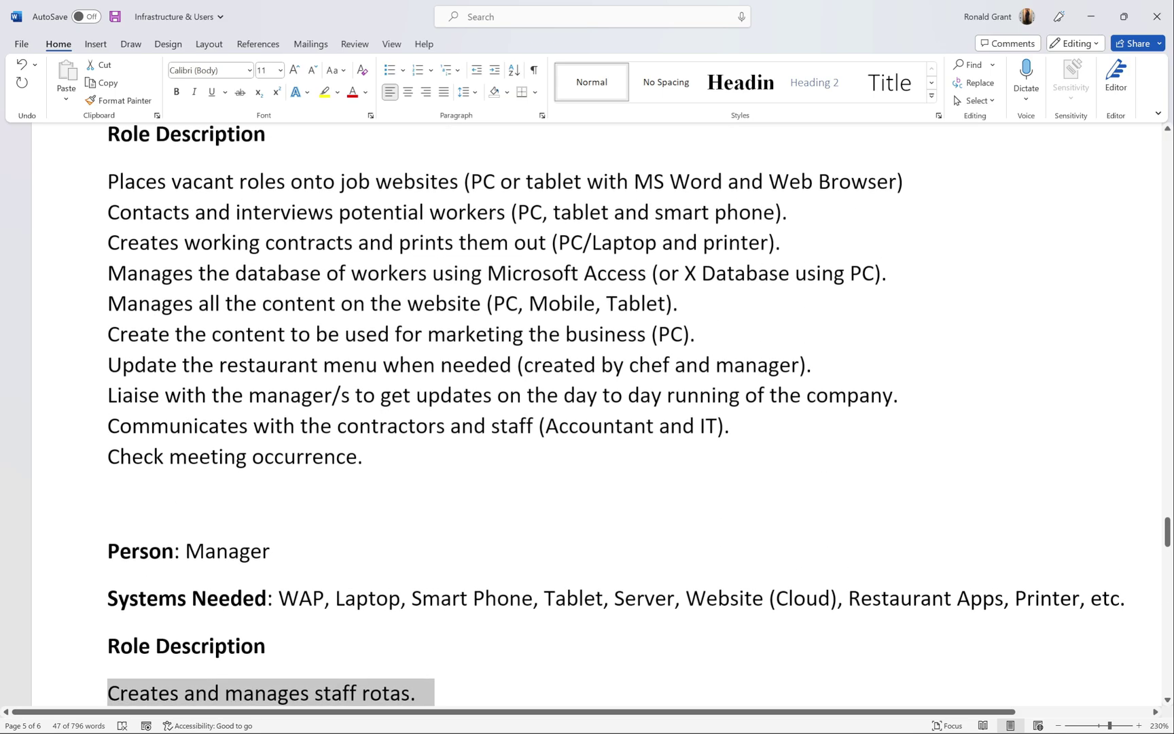
scroll(639, 416, "down", 10)
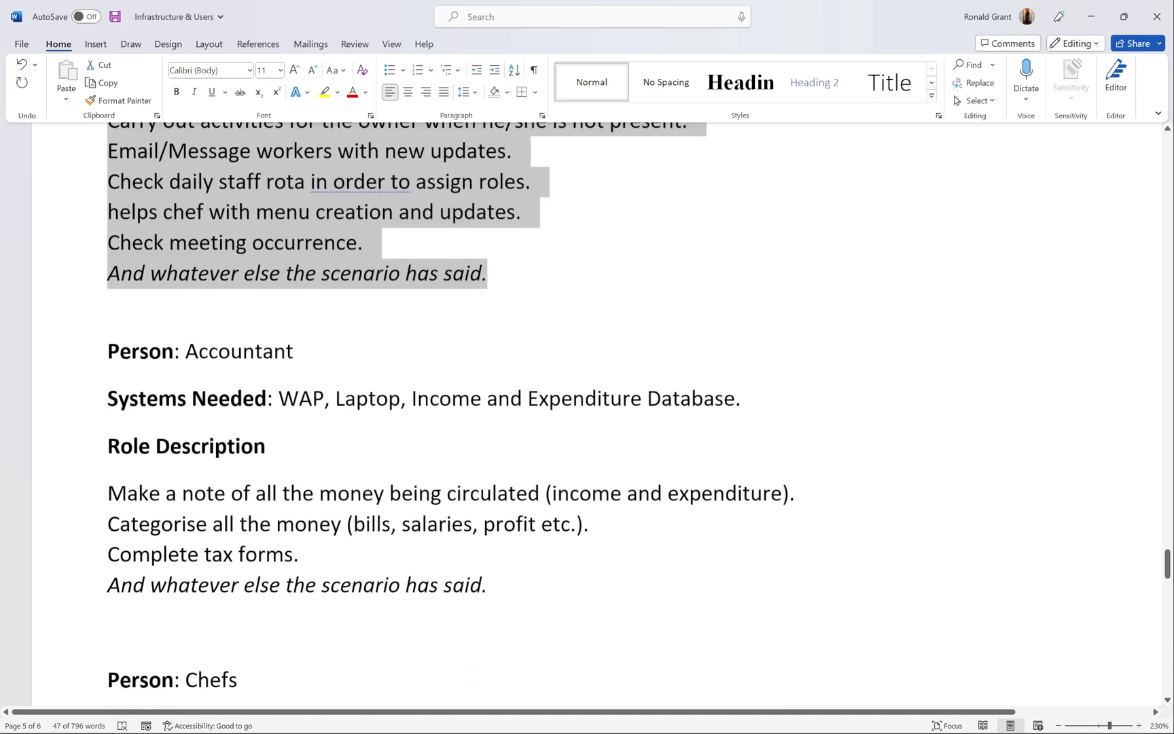
Review the Accountant entry and its duties, followed by the Chefs, IT, Bar Staff and Server entries.
double_click(140, 332)
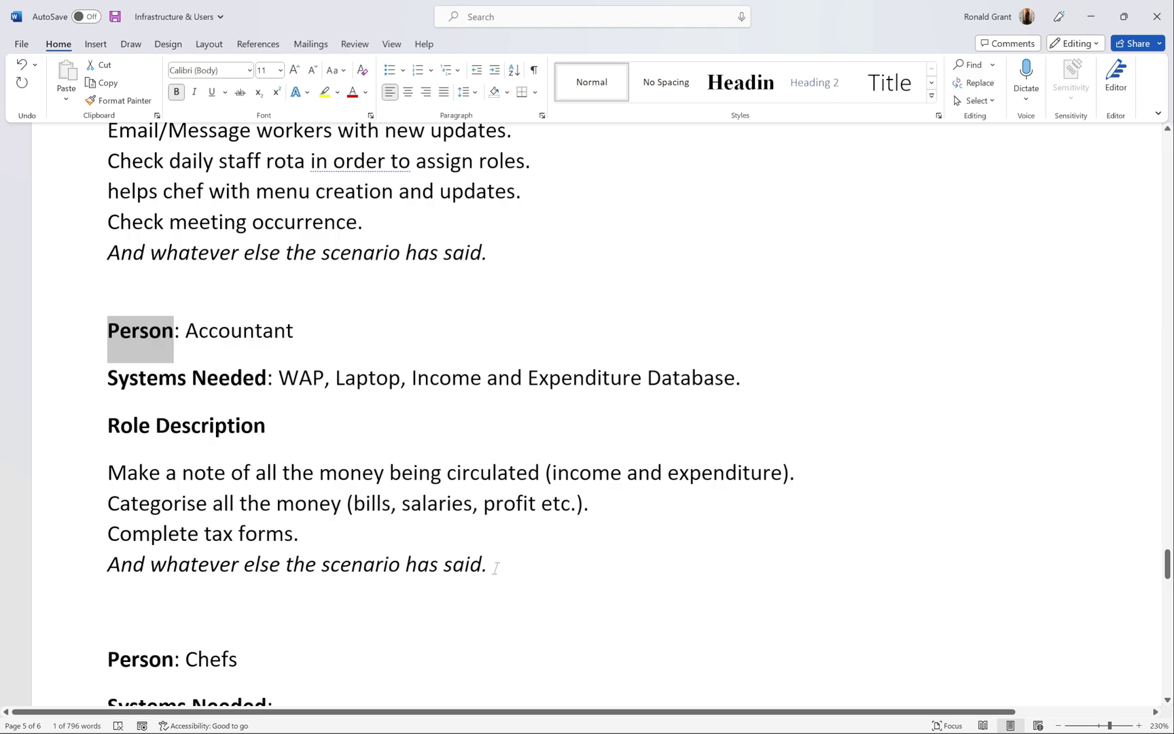
left_click_drag(496, 567, 107, 463)
scroll(107, 464, "down", 5)
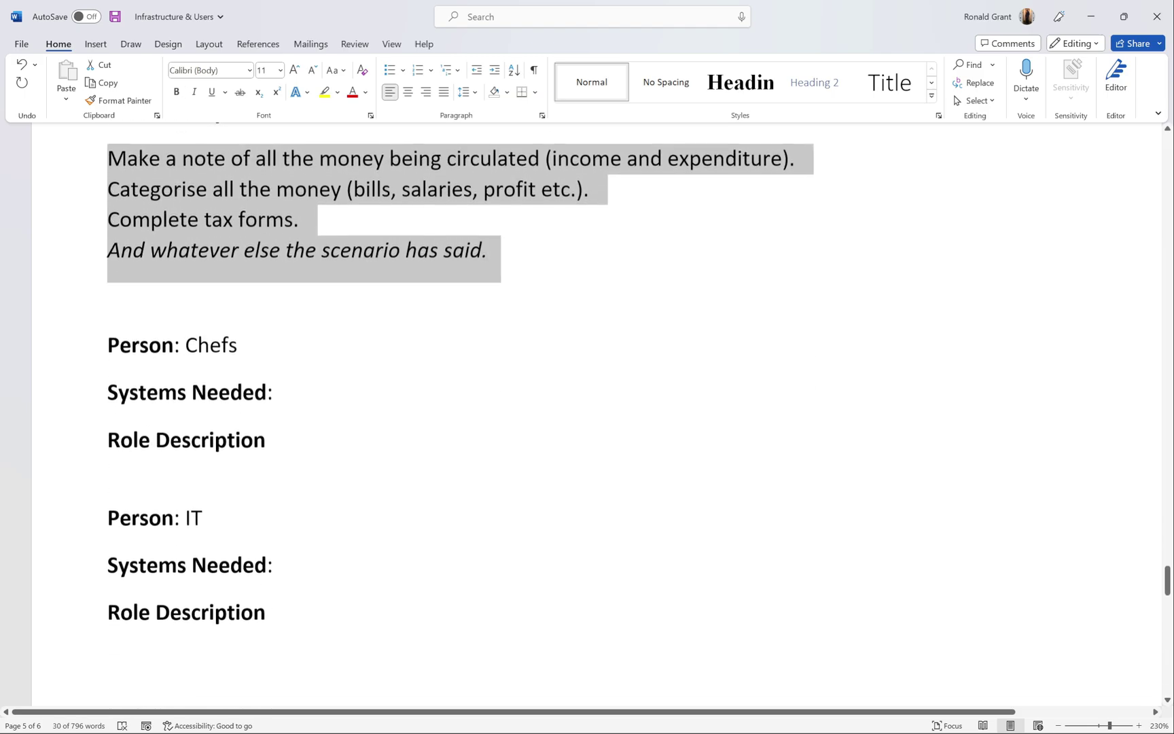
left_click(197, 345)
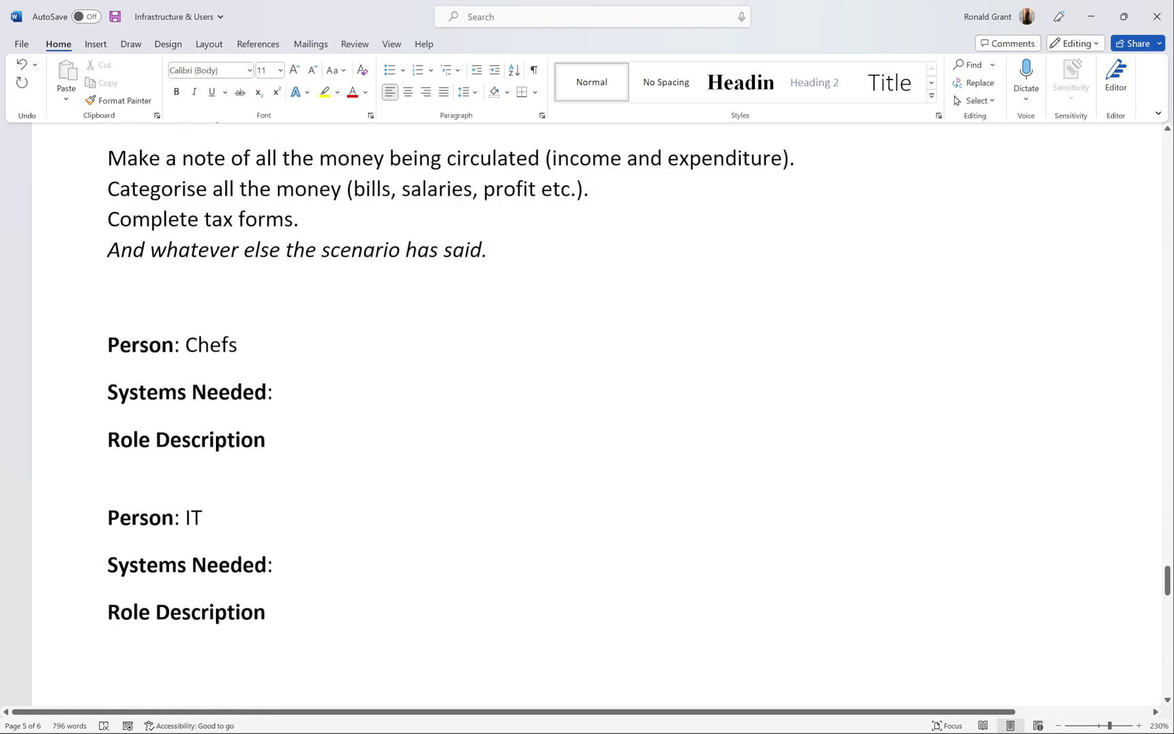
scroll(587, 408, "down", 5)
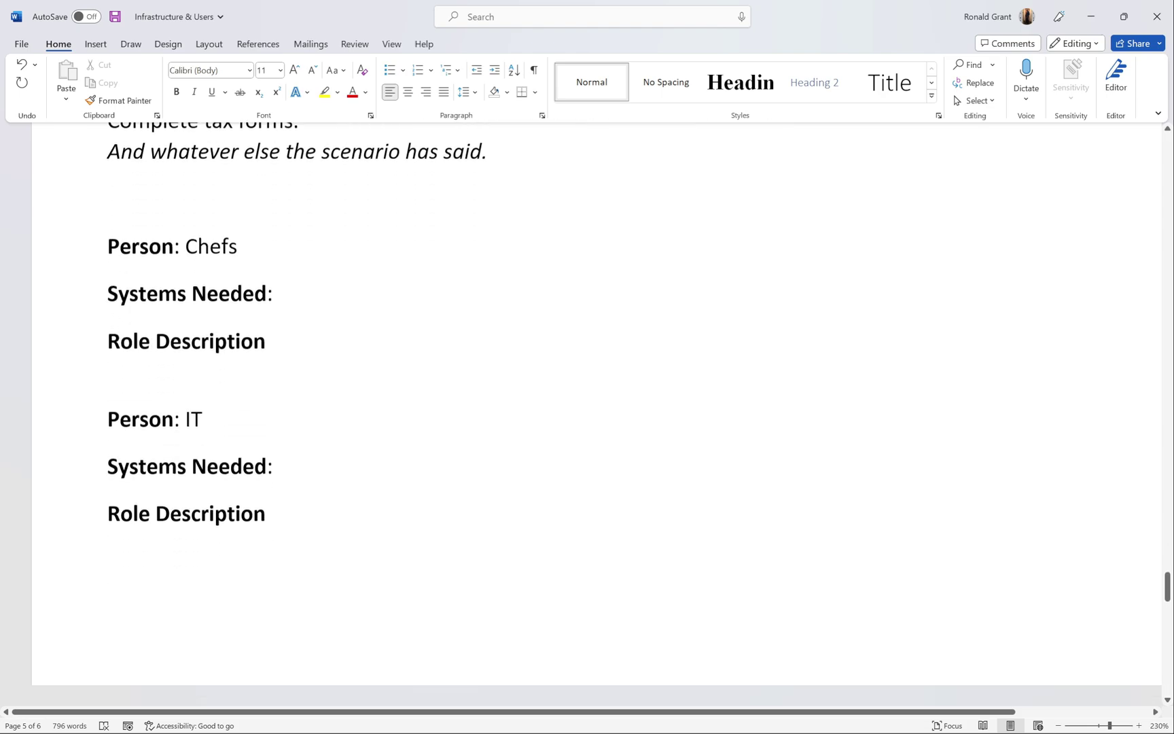
scroll(586, 408, "down", 1)
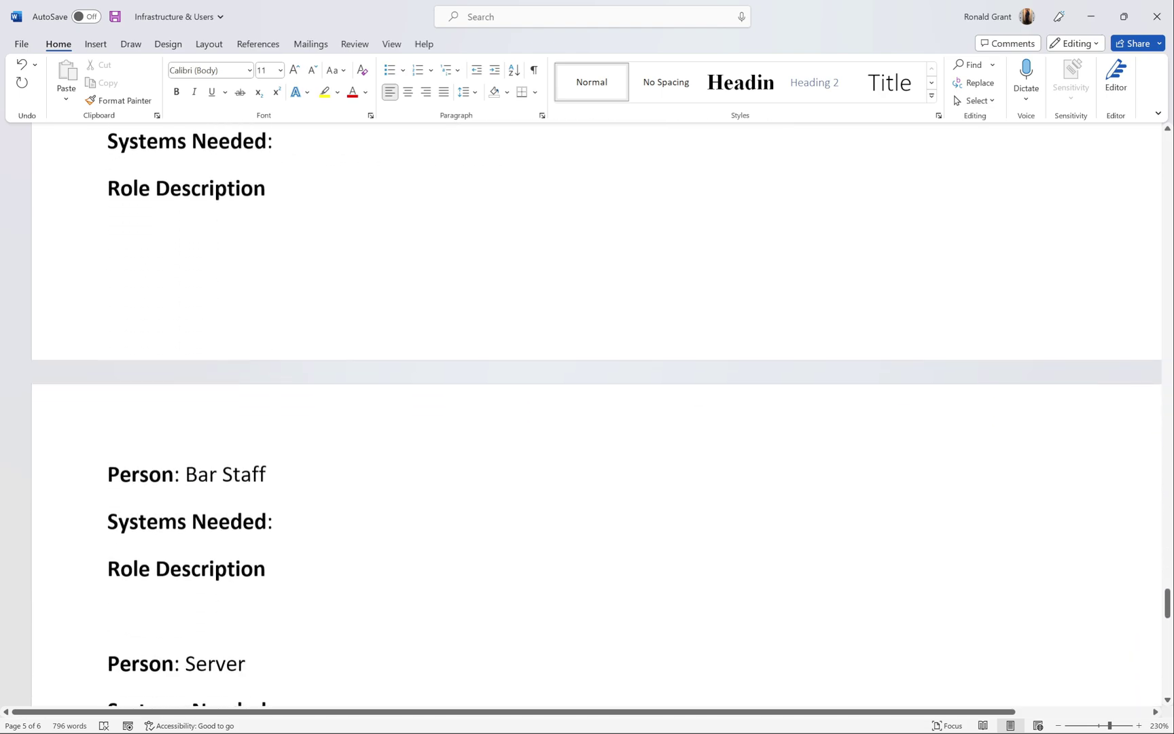
left_click_drag(266, 462, 186, 462)
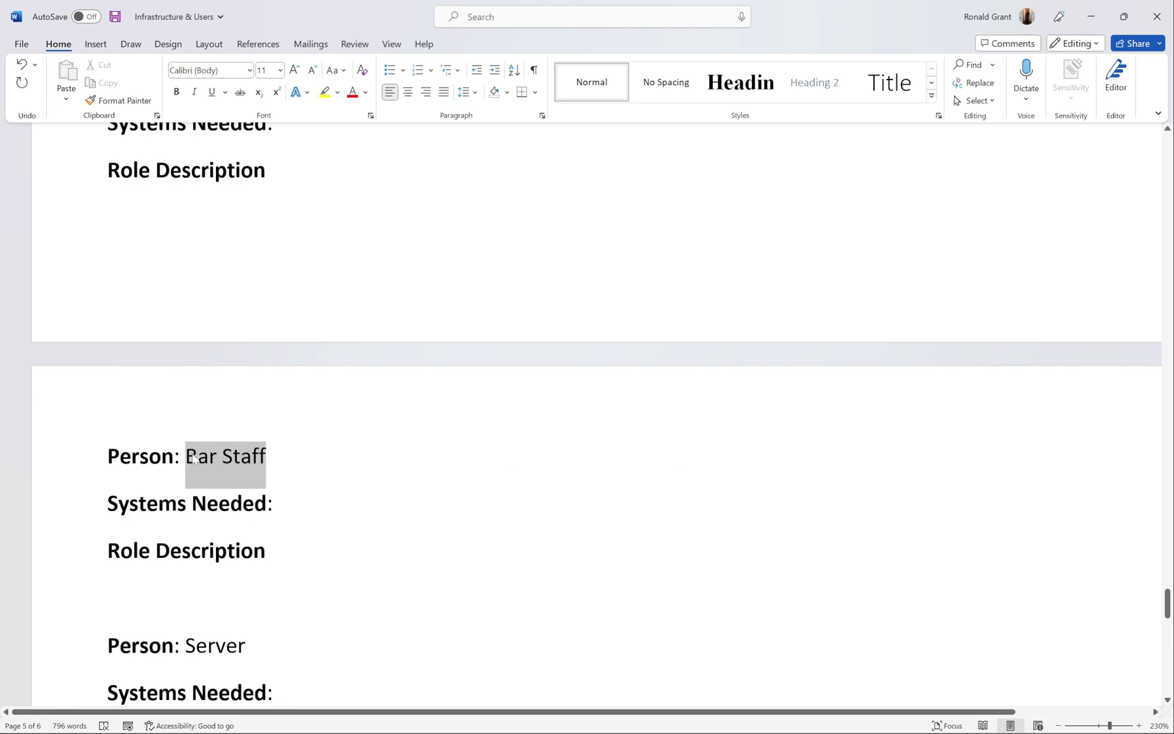
left_click(174, 645)
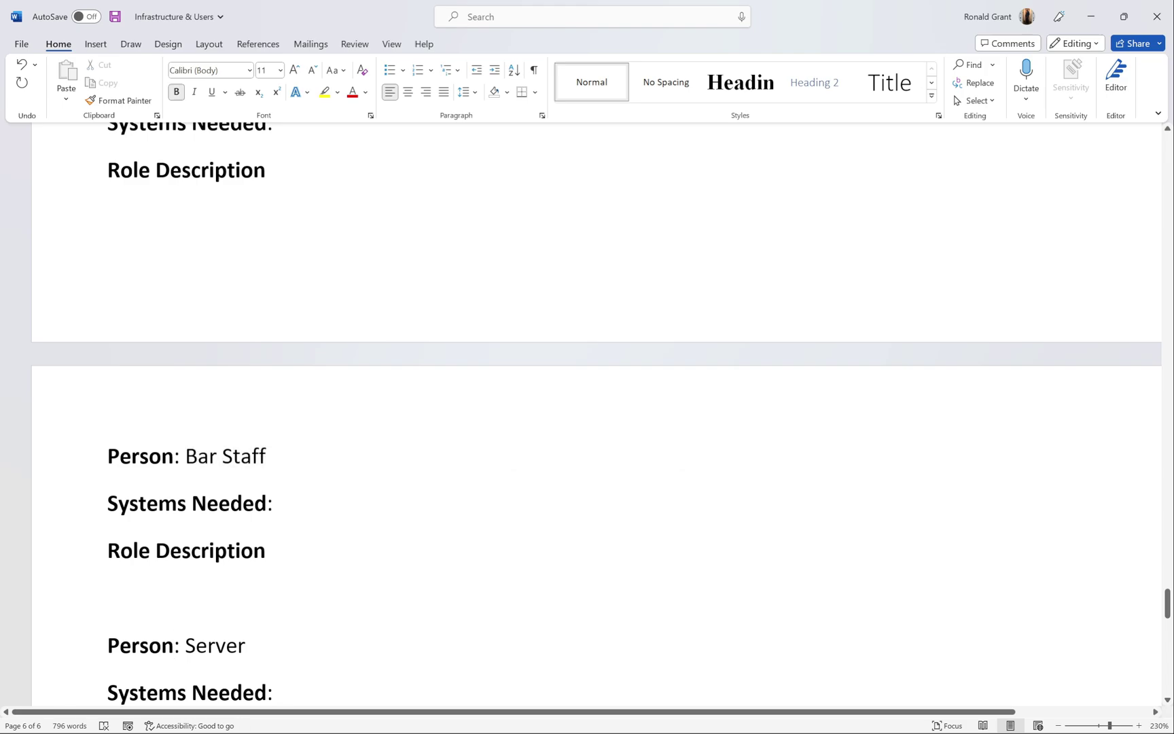
Review the Customer entry's Systems Needed and Role Description and the closing instruction at the document's end.
scroll(587, 407, "down", 5)
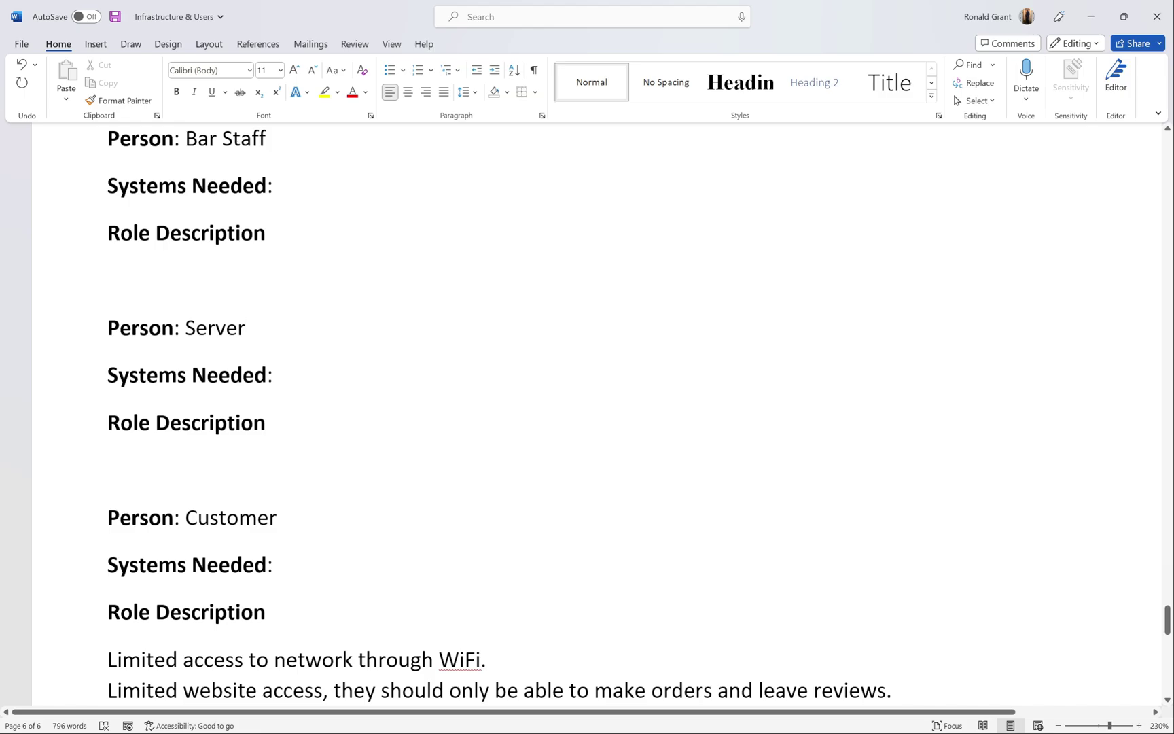
double_click(227, 517)
scroll(226, 517, "down", 12)
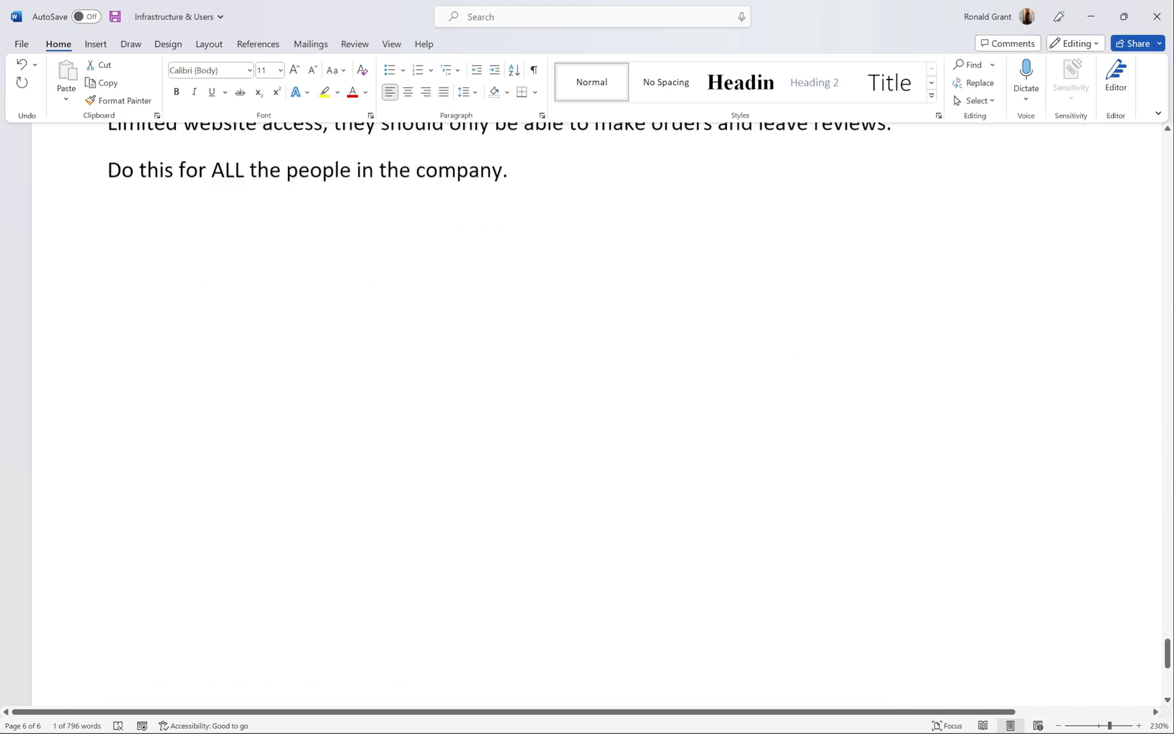
scroll(230, 523, "up", 15)
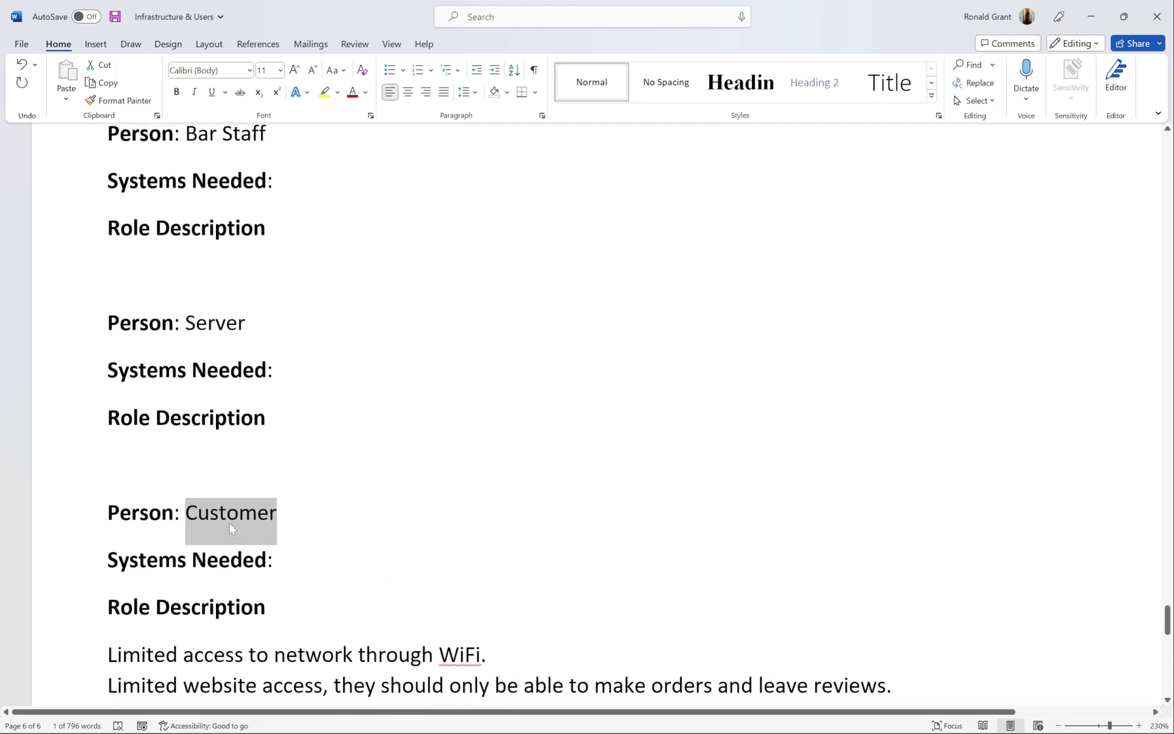
Insert "and/" before "or things" in the first instruction under the Infrastructure and Users heading.
scroll(230, 523, "up", 8)
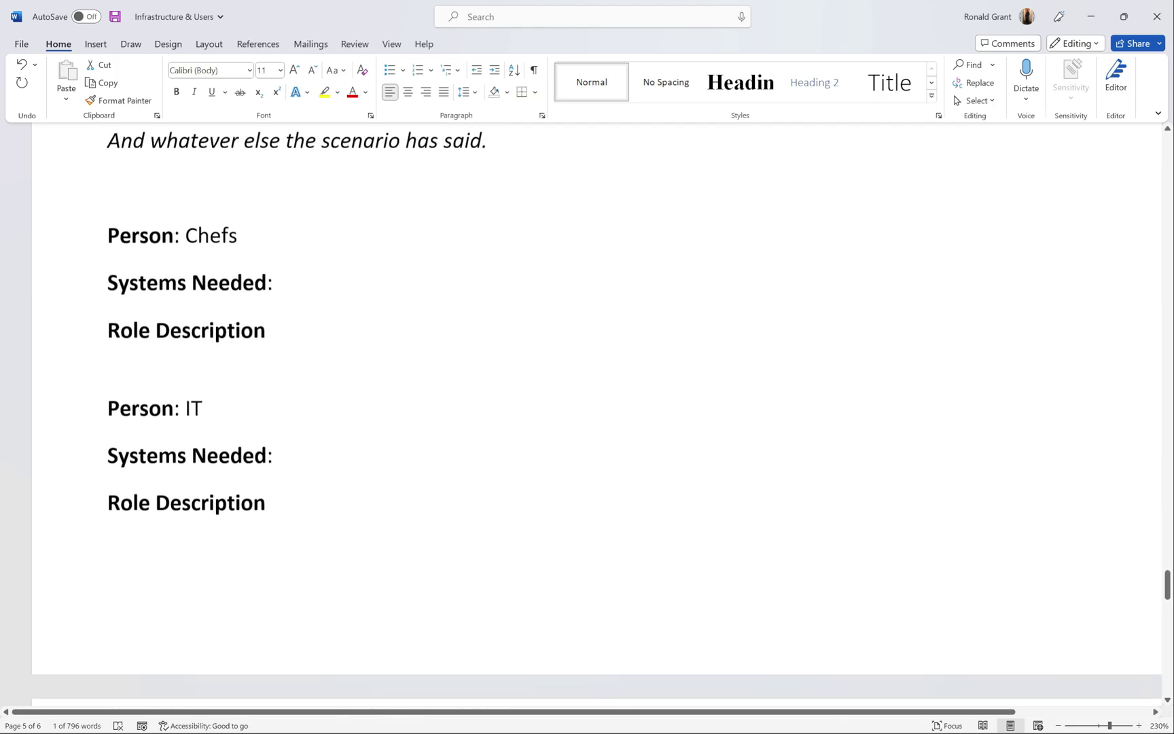
scroll(229, 523, "up", 20)
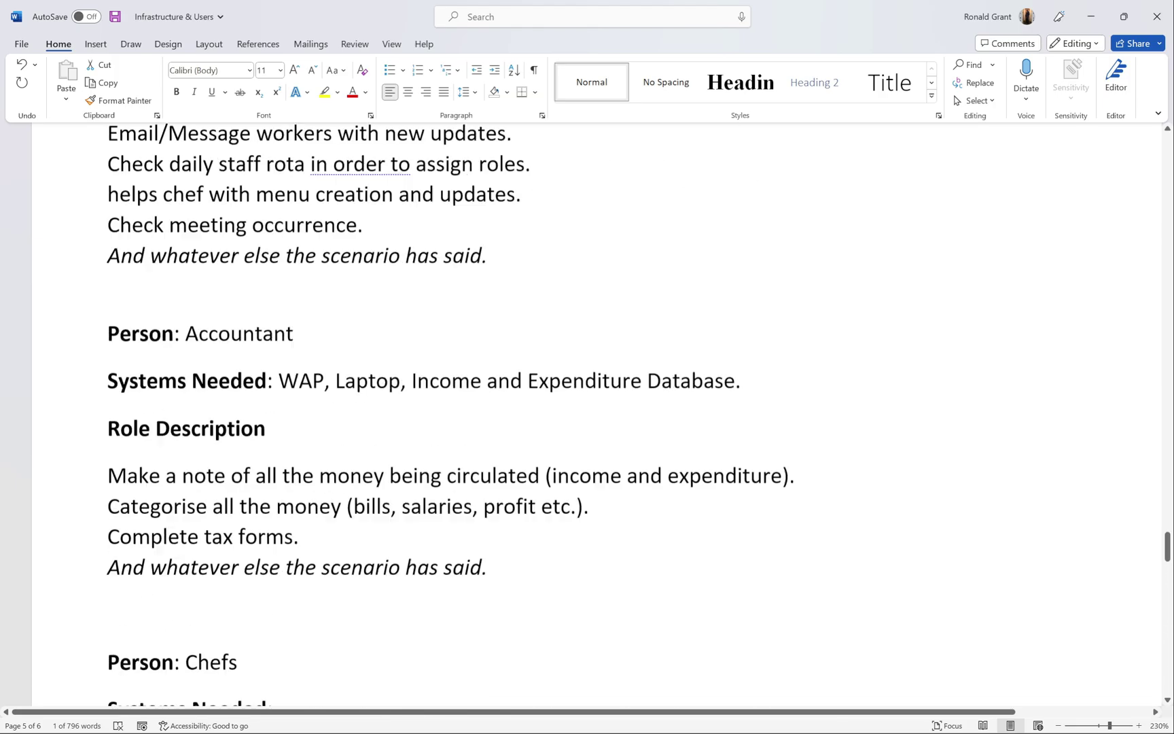
scroll(233, 522, "up", 15)
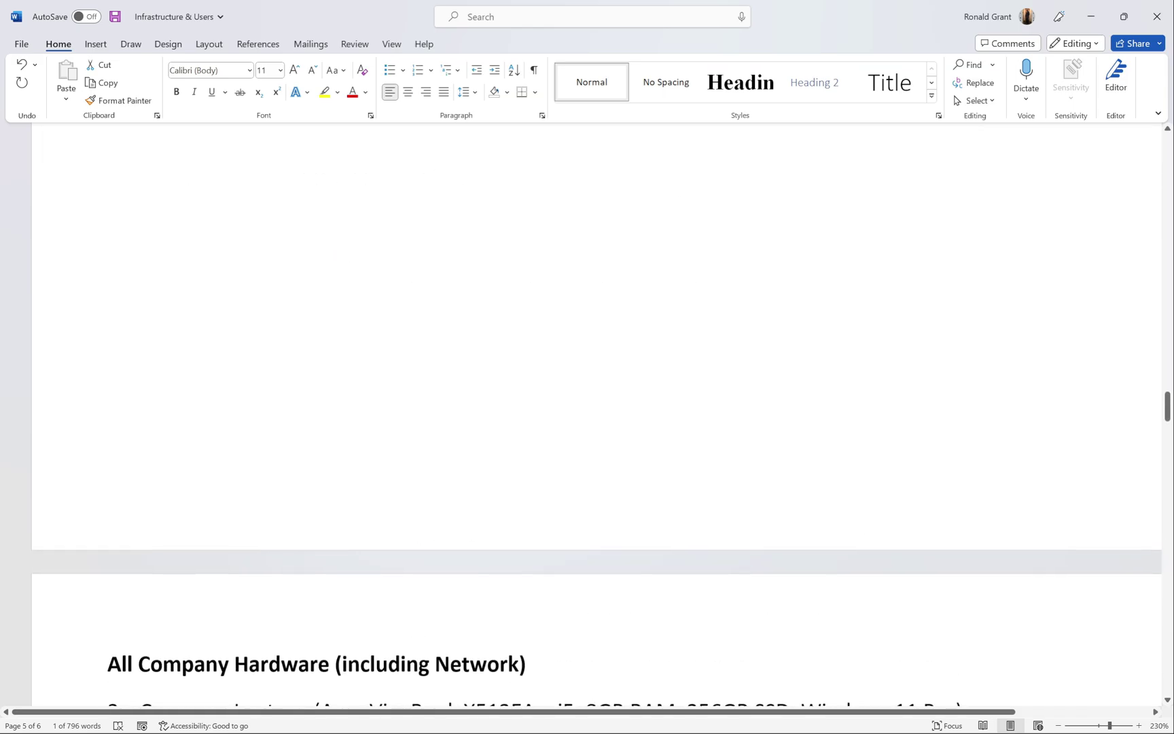
scroll(587, 412, "up", 2)
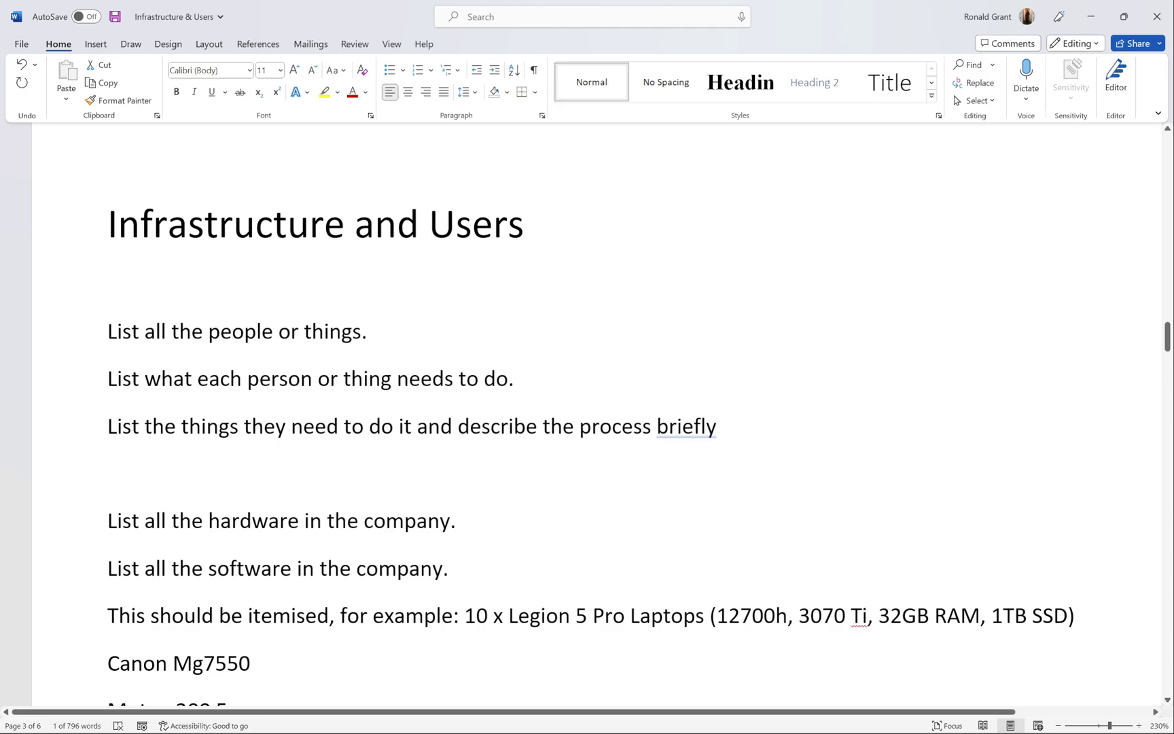
left_click(278, 332)
type("and/")
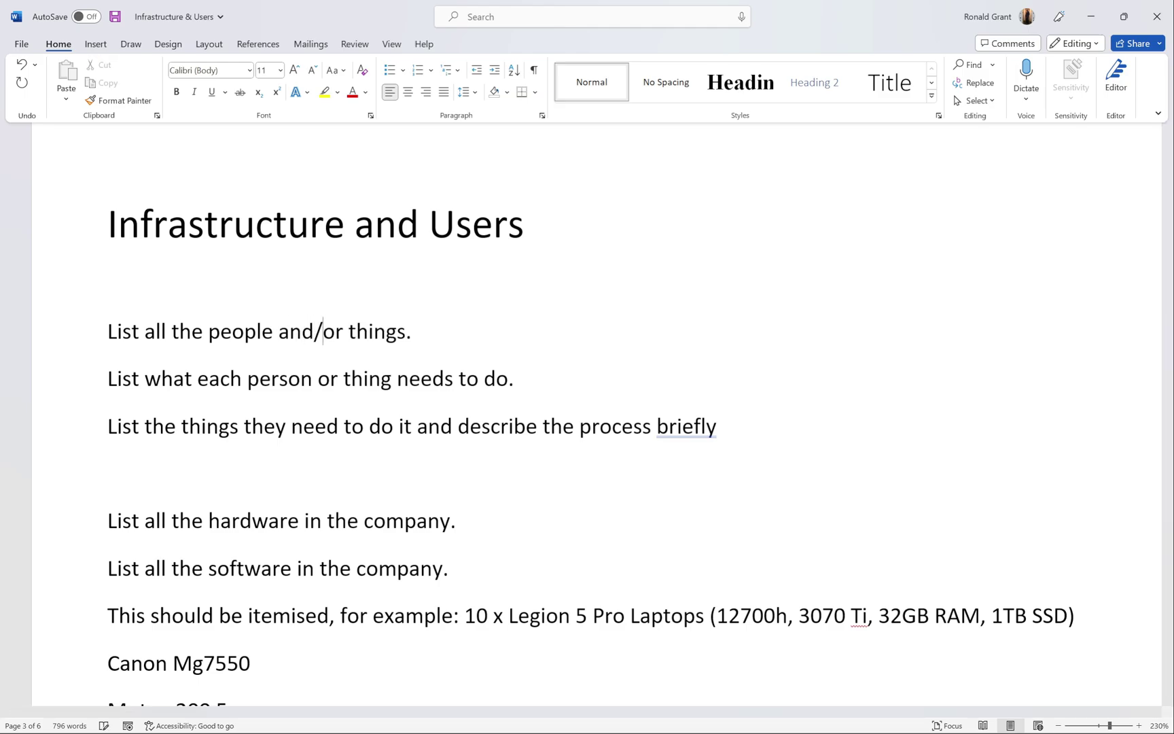
Review the document from the software list through the Owner, Manager, Accountant and Chefs entries, then return to the opening instructions.
scroll(586, 412, "down", 20)
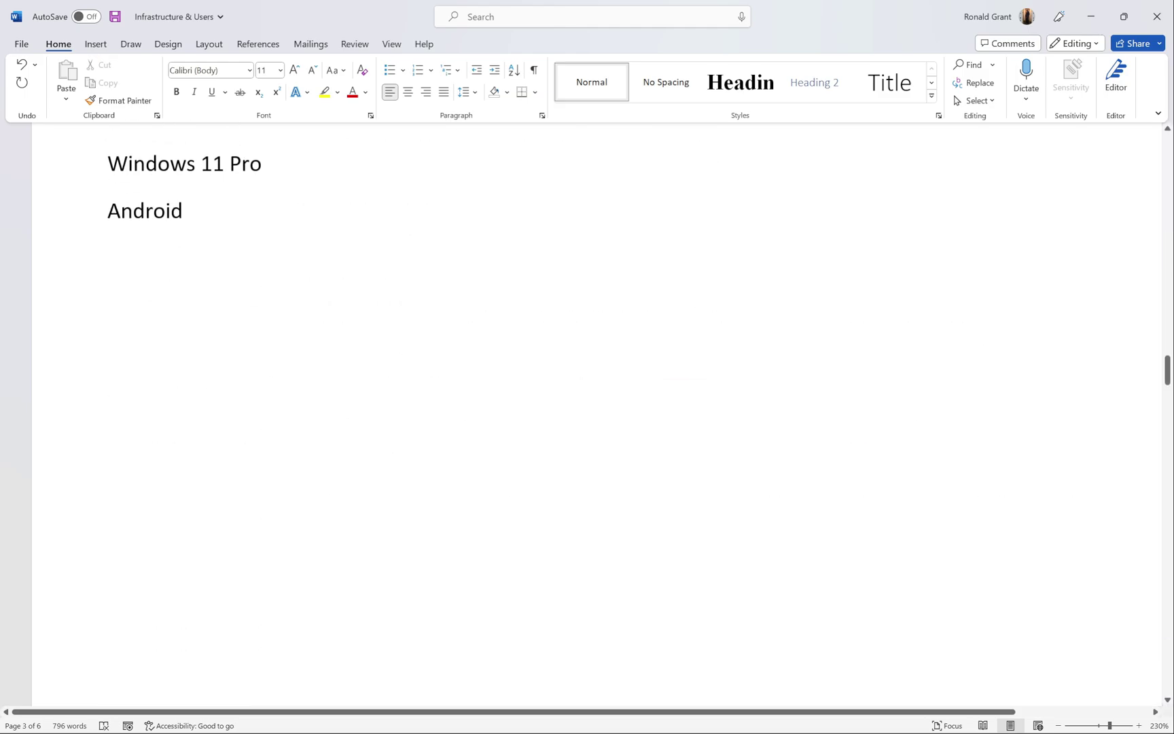
scroll(587, 411, "down", 15)
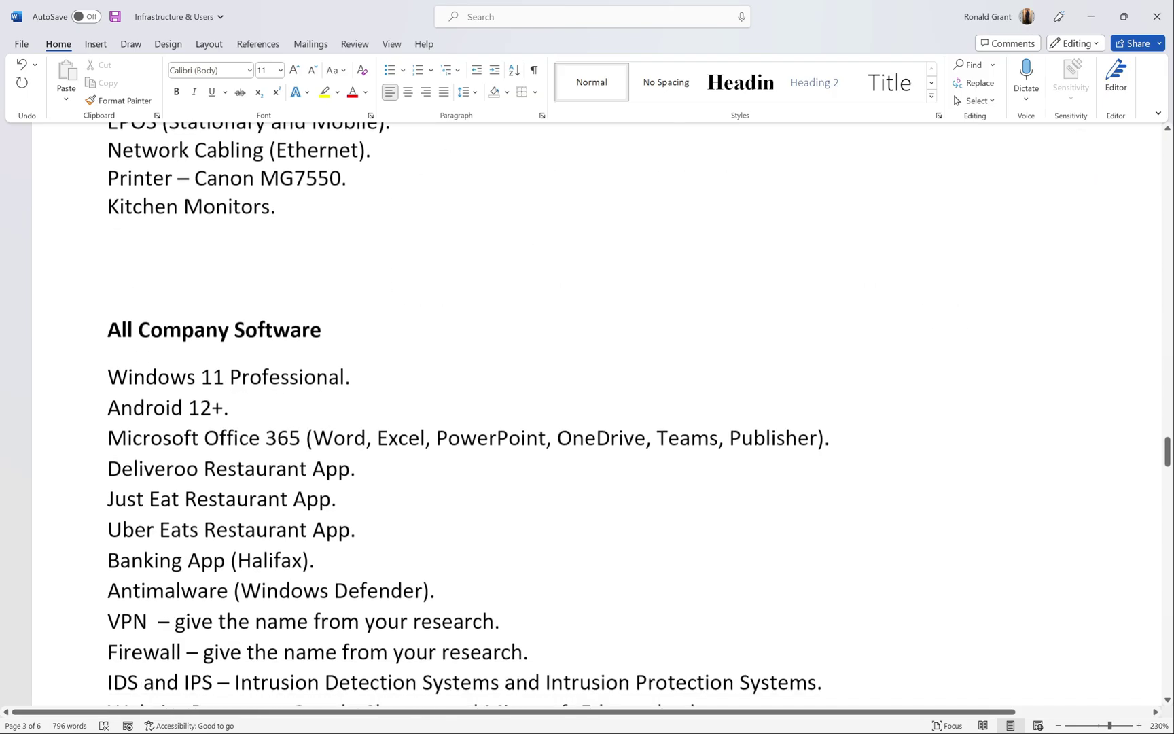
scroll(587, 412, "down", 10)
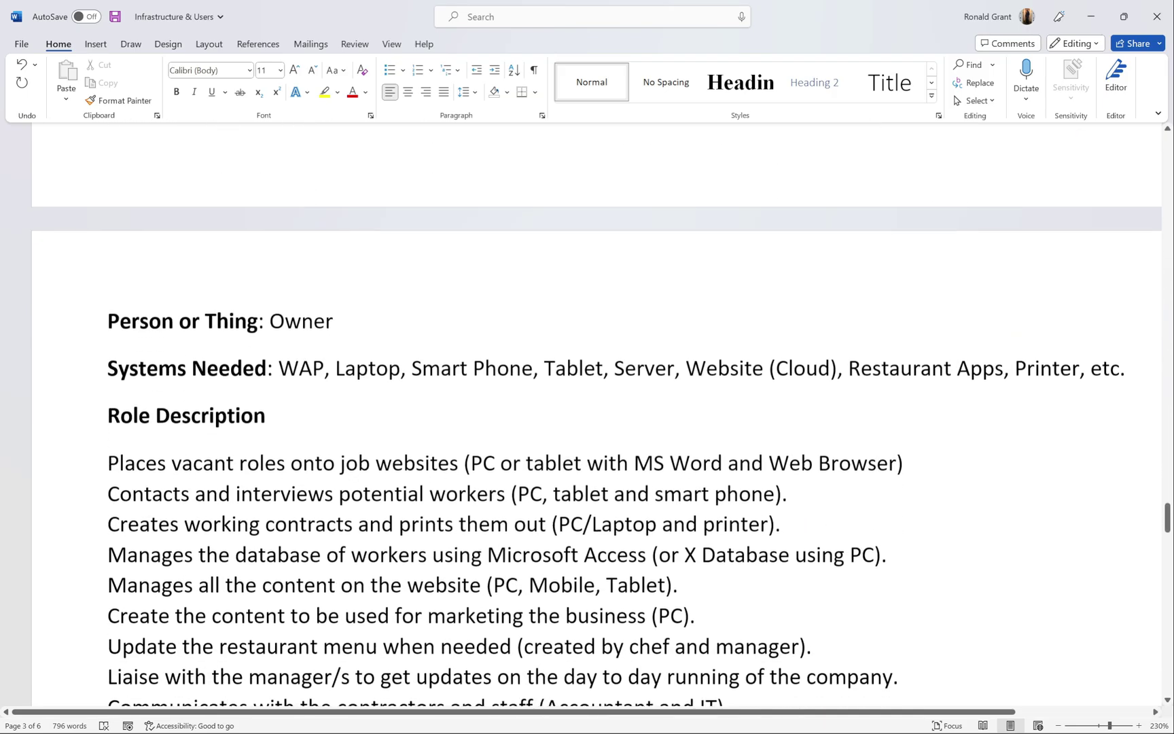
scroll(587, 411, "down", 6)
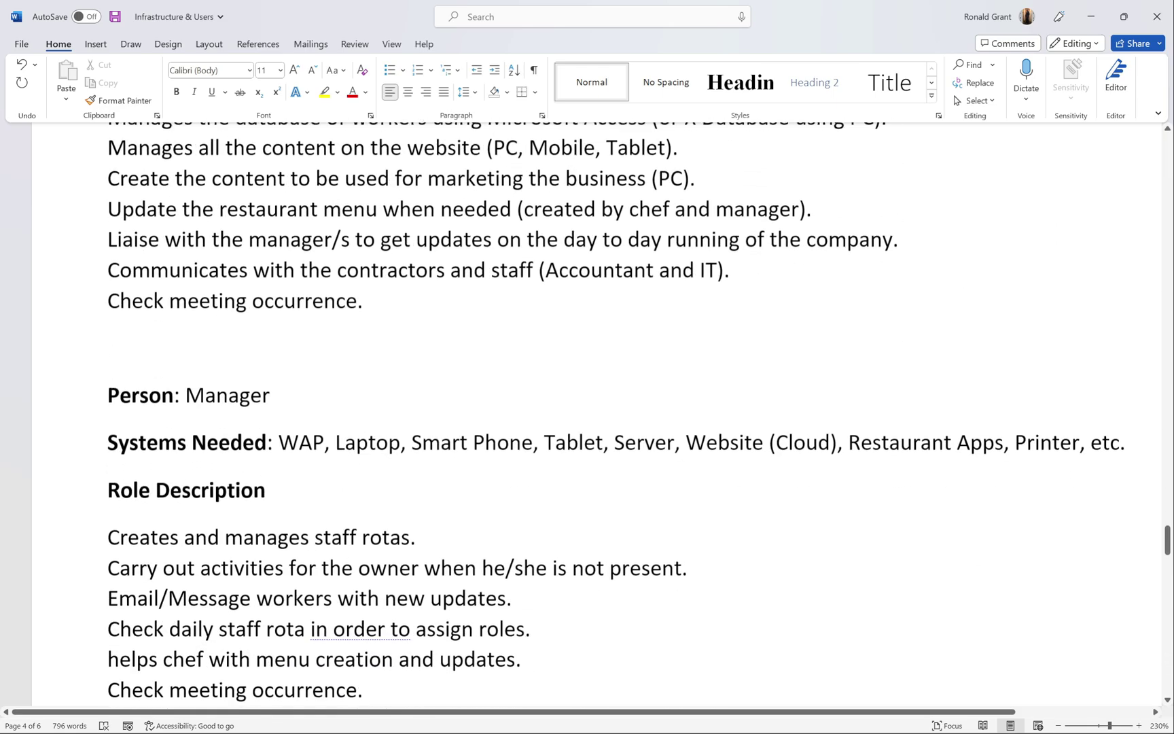
scroll(587, 411, "down", 7)
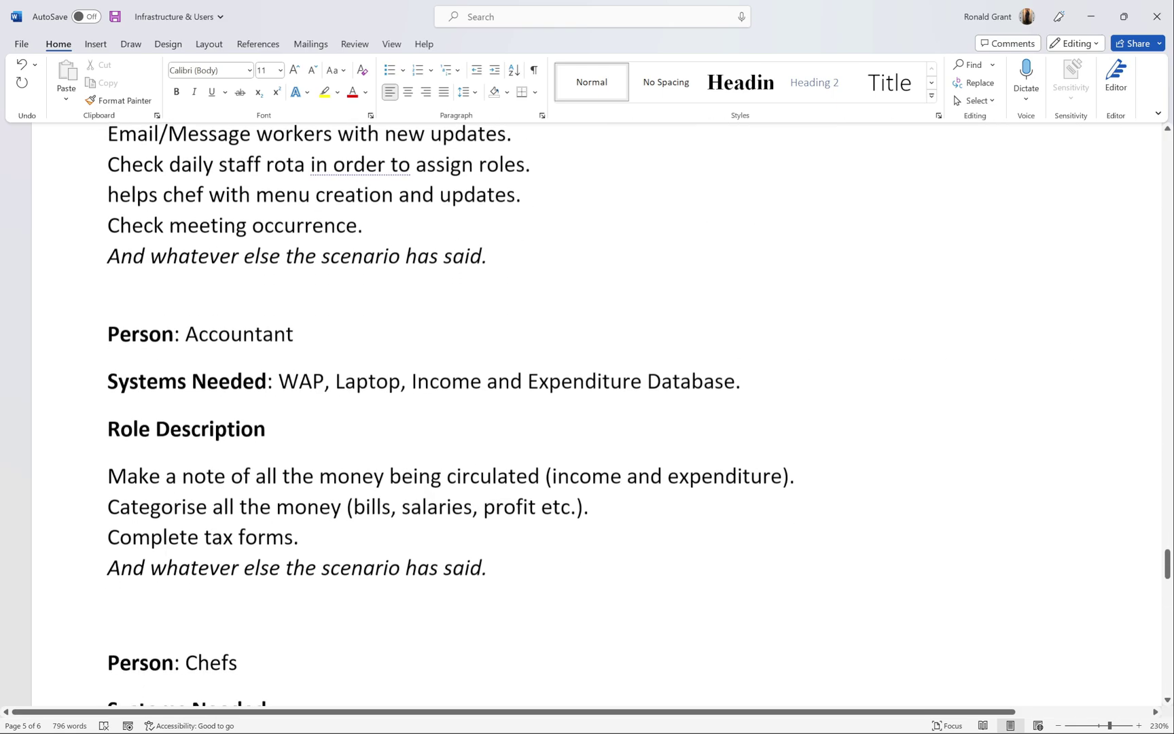
scroll(264, 560, "down", 3)
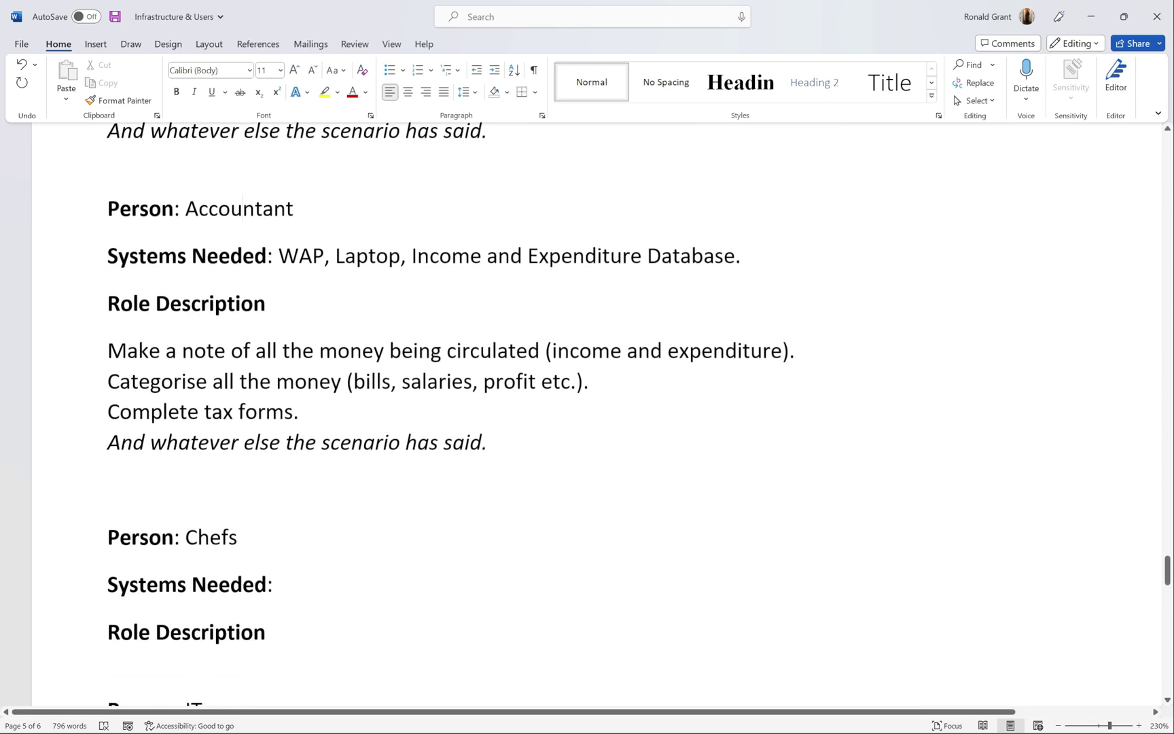
scroll(587, 412, "up", 15)
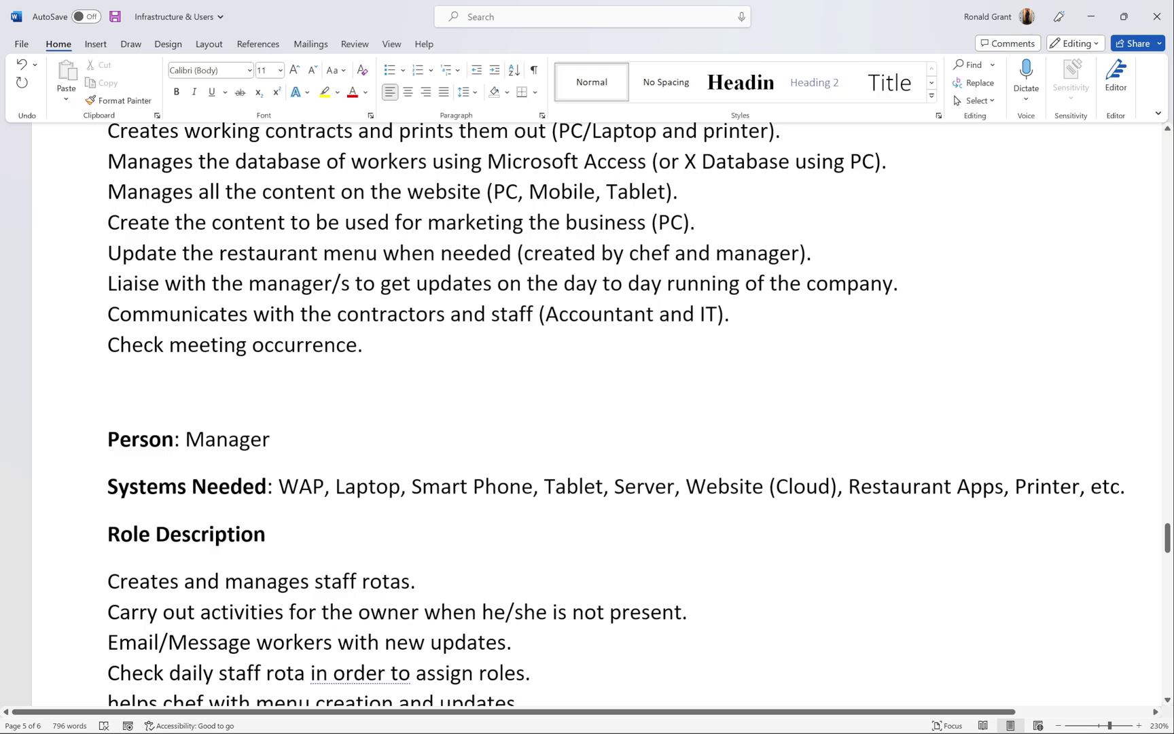
scroll(587, 412, "down", 10)
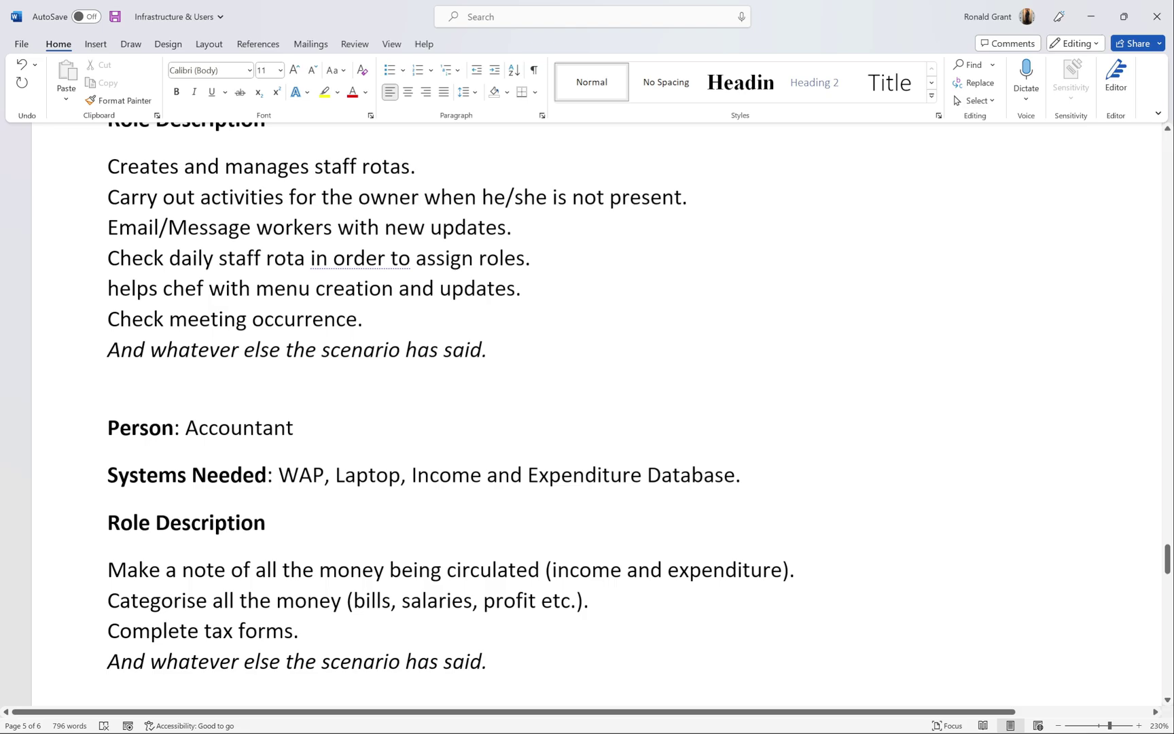
scroll(437, 565, "up", 20)
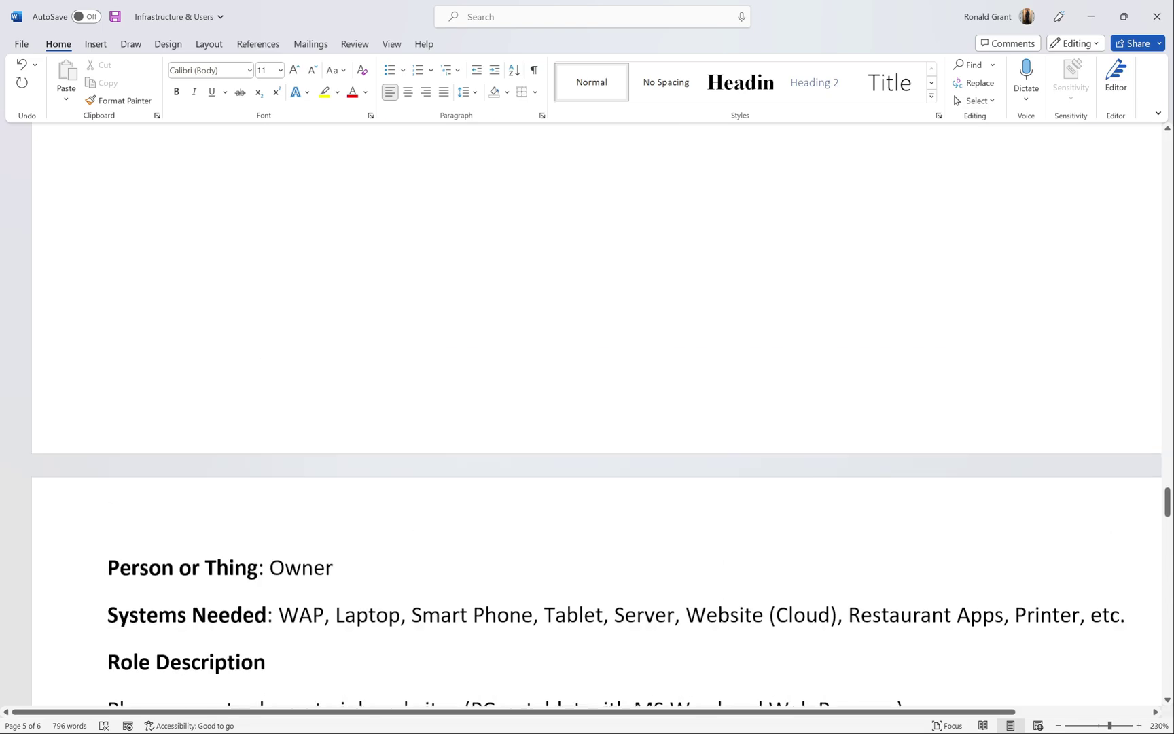
scroll(438, 565, "up", 9)
scroll(437, 565, "down", 10)
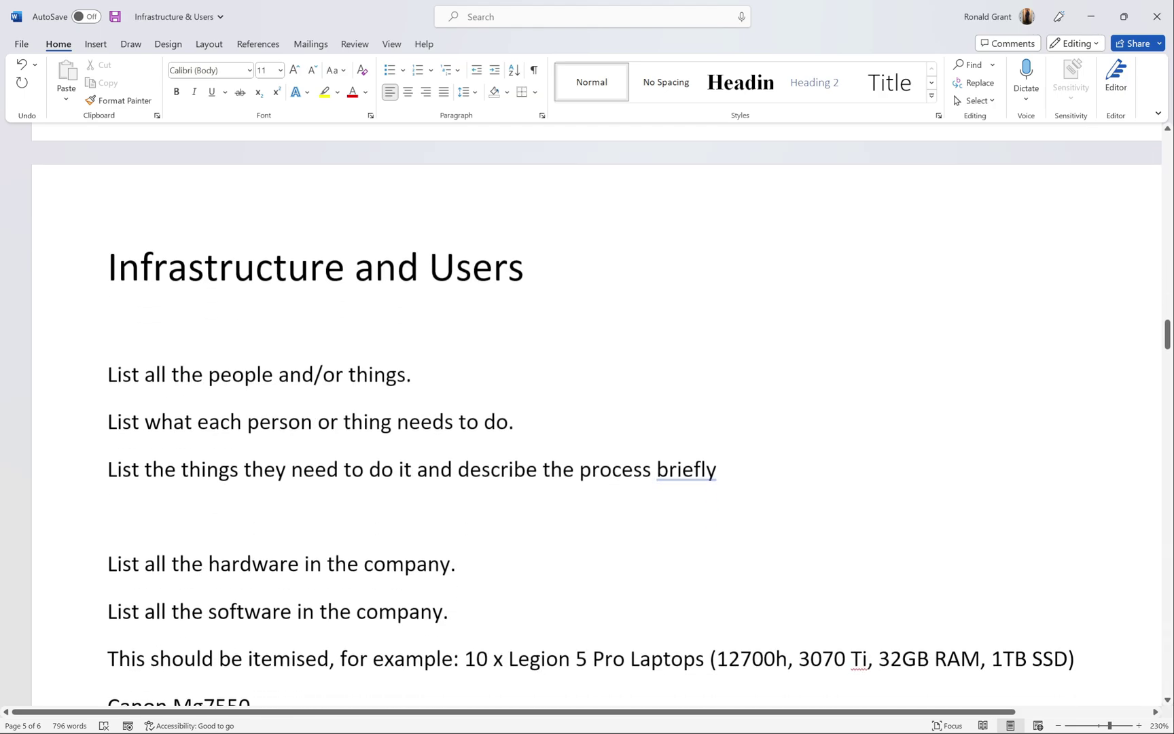
scroll(586, 422, "down", 2)
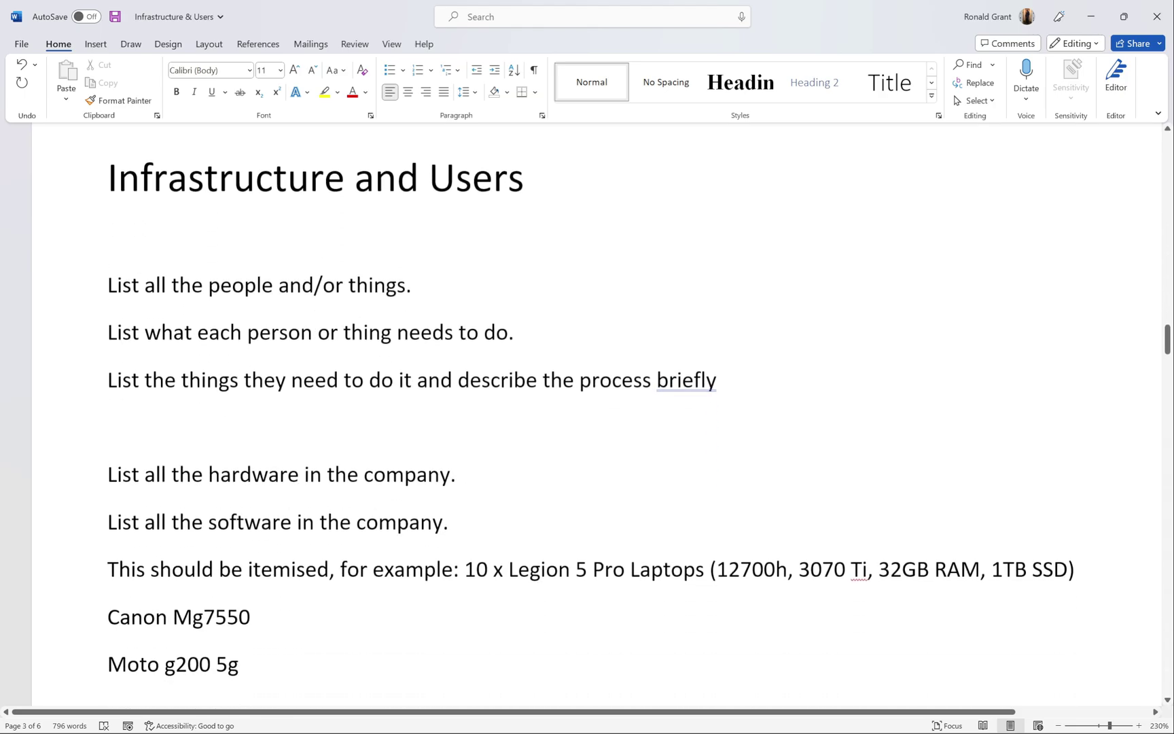
Highlight the word "Users" and the whole "Infrastructure and Users" heading above the instructions.
double_click(456, 176)
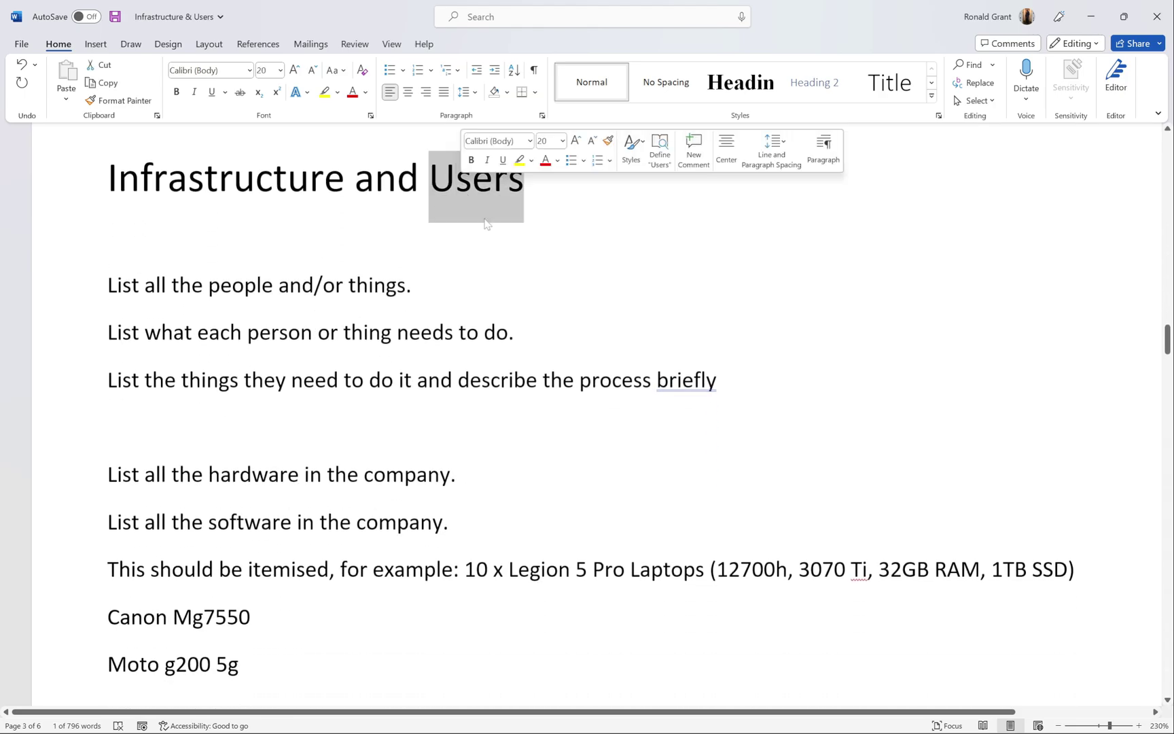
key("ctrl+c")
triple_click(289, 183)
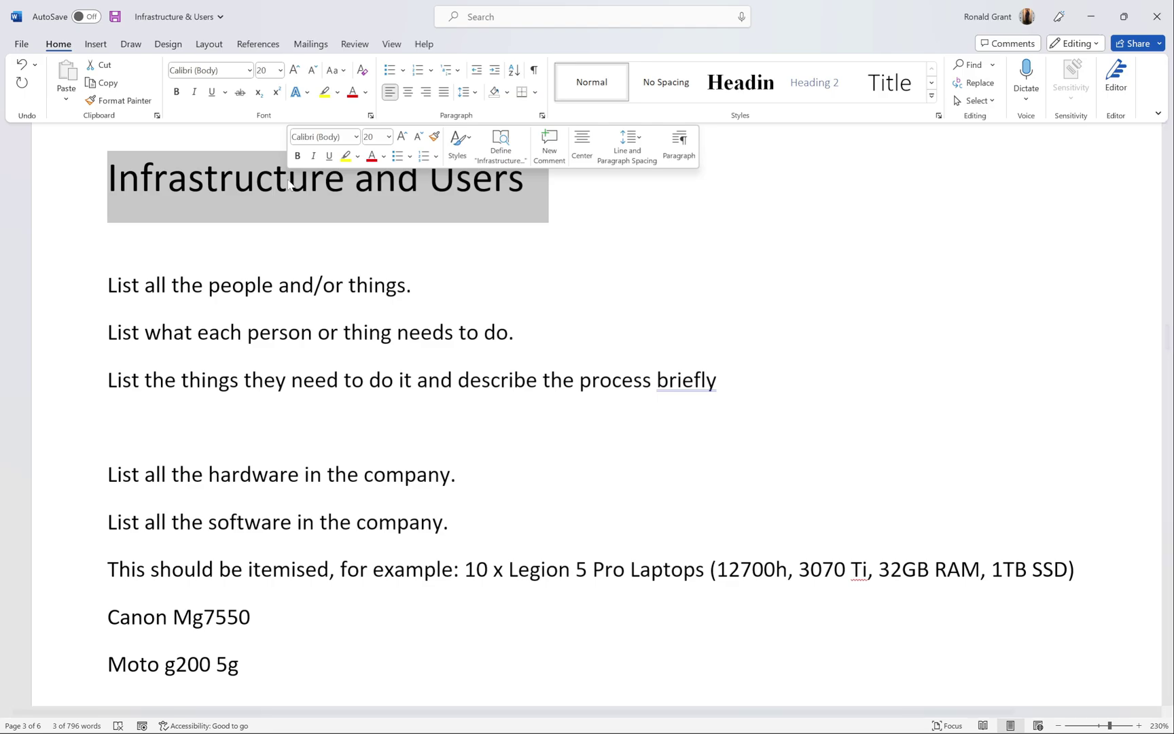
triple_click(472, 183)
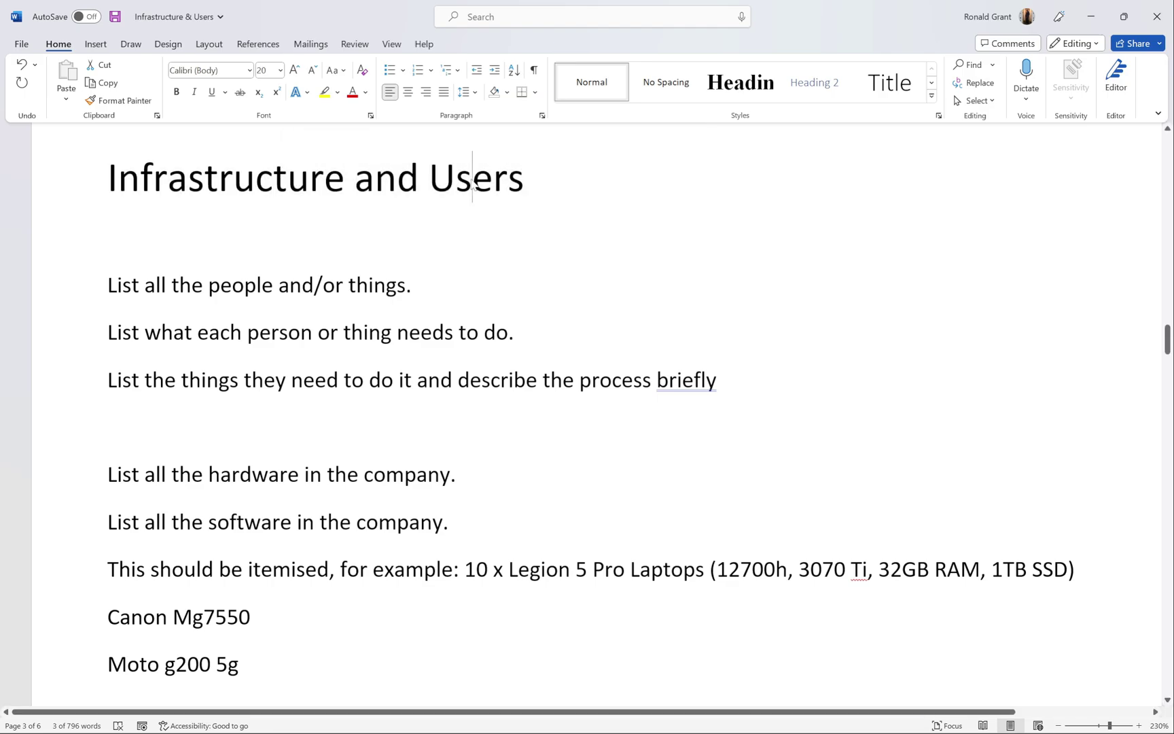
triple_click(289, 180)
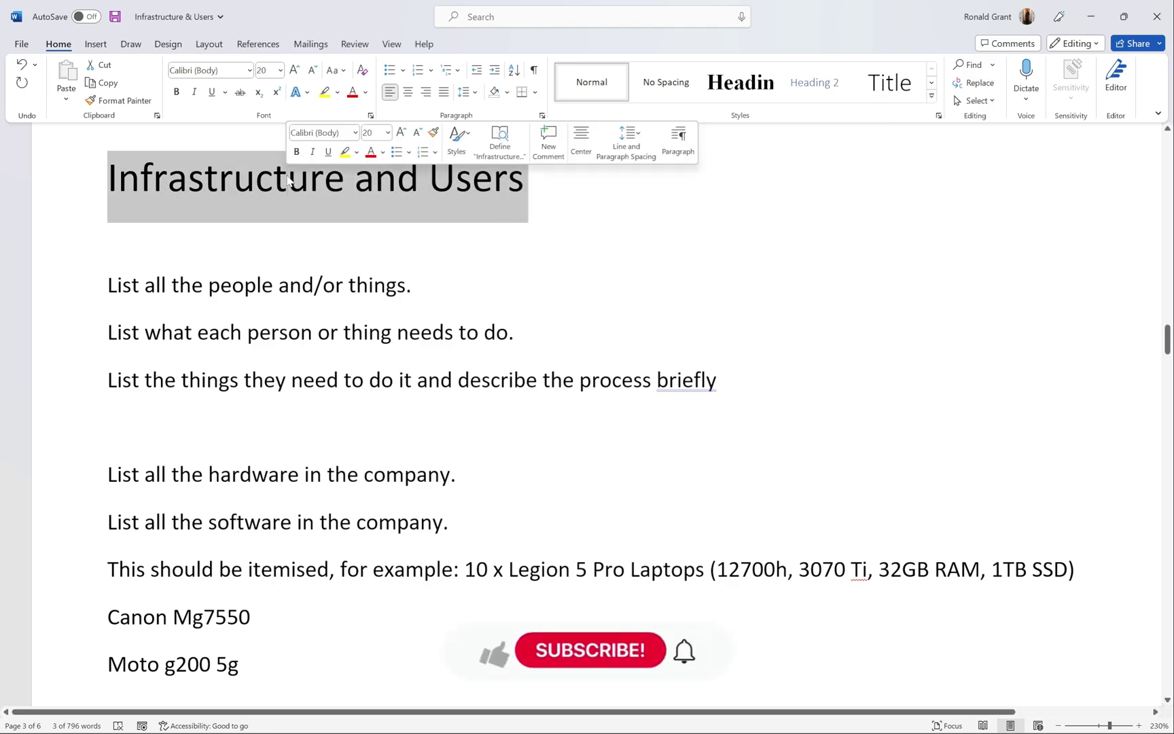